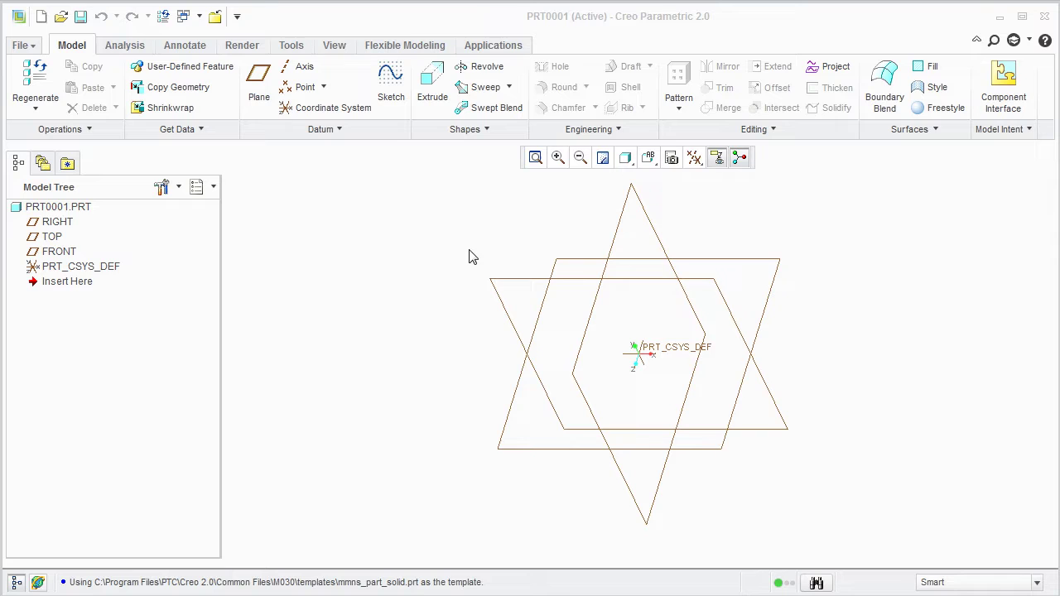
Start an extrusion and sketch a centre rectangle at the origin on the TOP plane
left_click(432, 87)
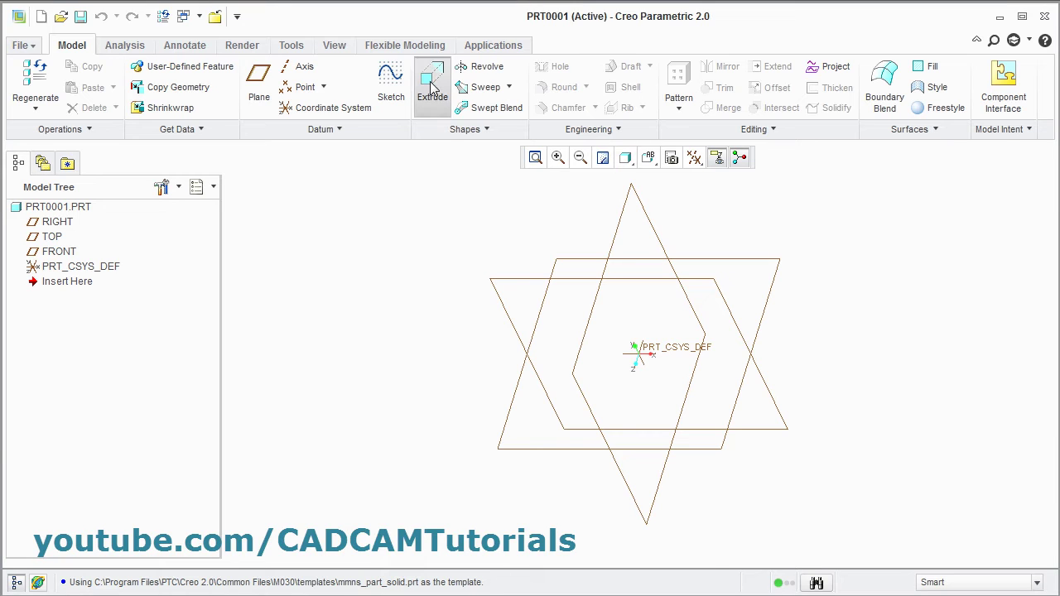
left_click(770, 286)
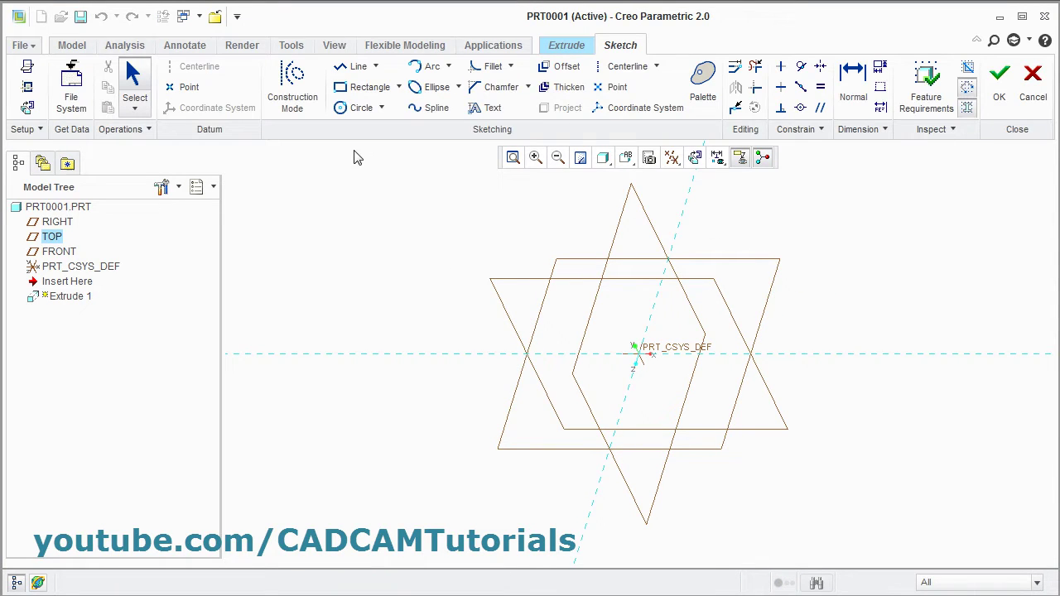
left_click(398, 86)
left_click(392, 149)
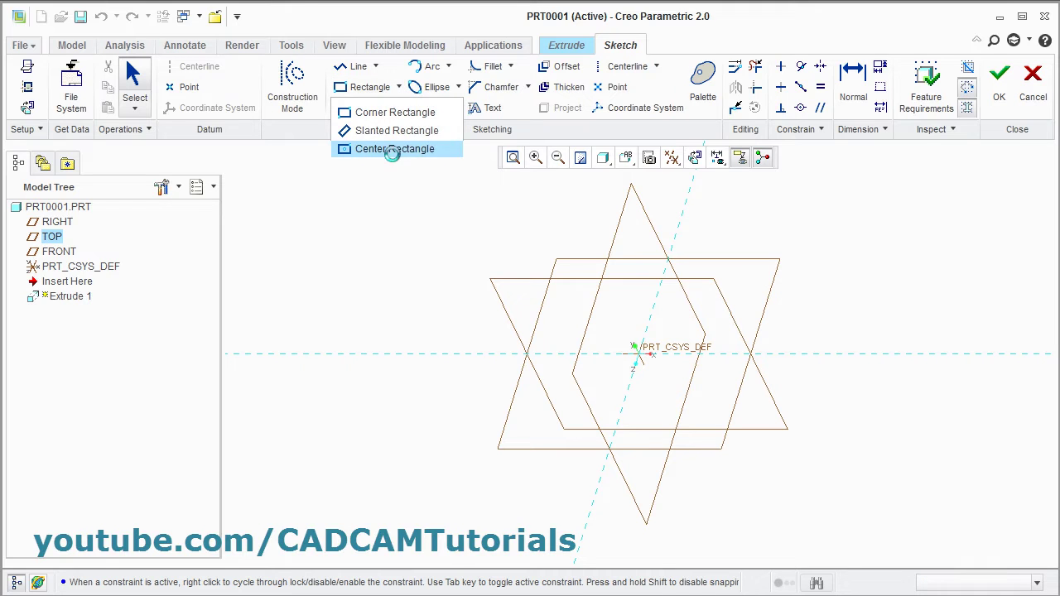
left_click(638, 355)
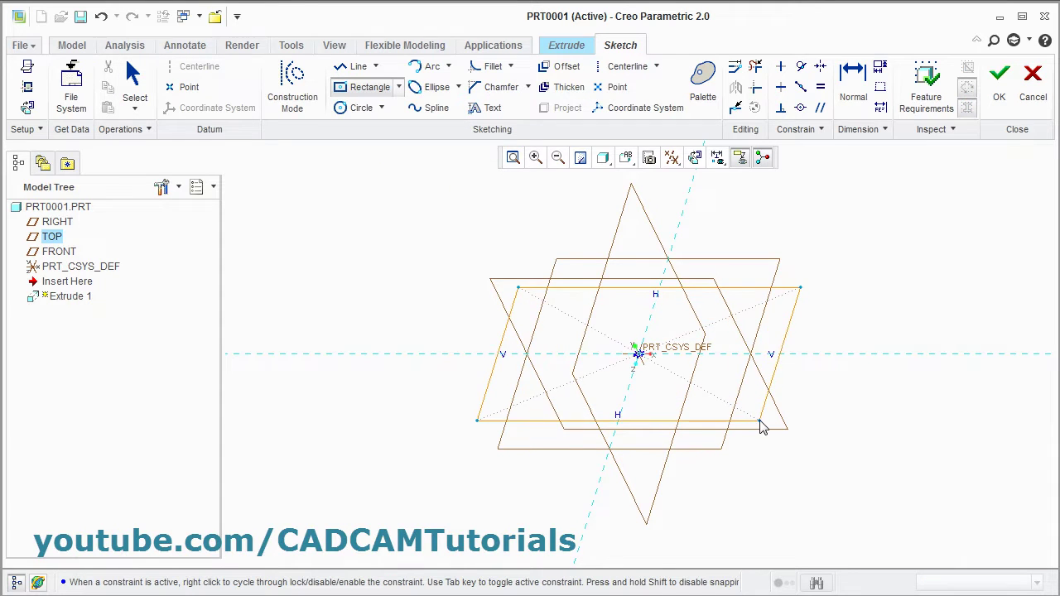
left_click(759, 424)
middle_click(840, 315)
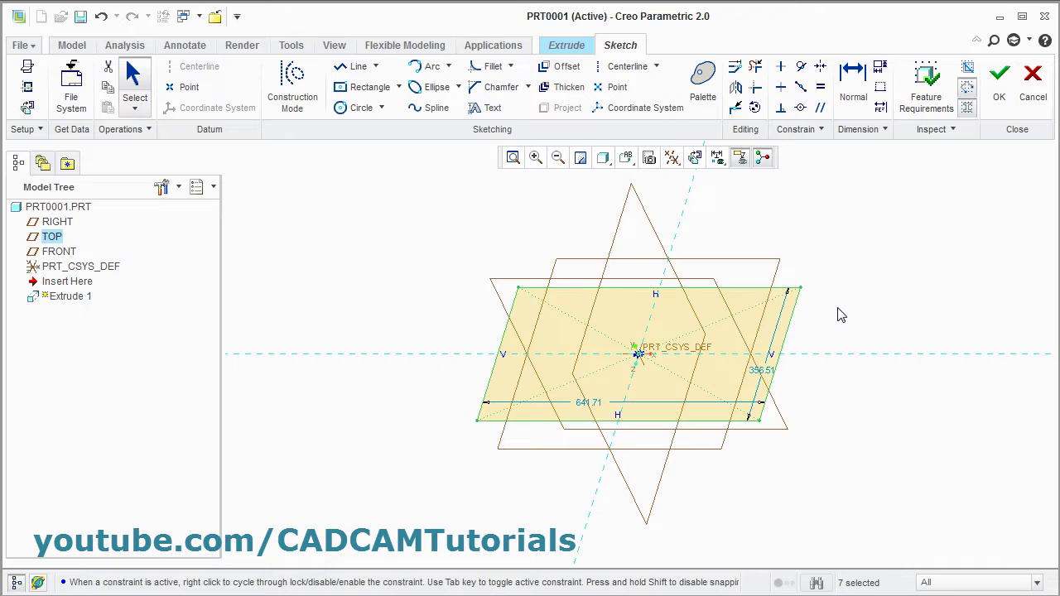
Set the rectangle's width to 300 and its height to 150
left_click(586, 408)
double_click(586, 408)
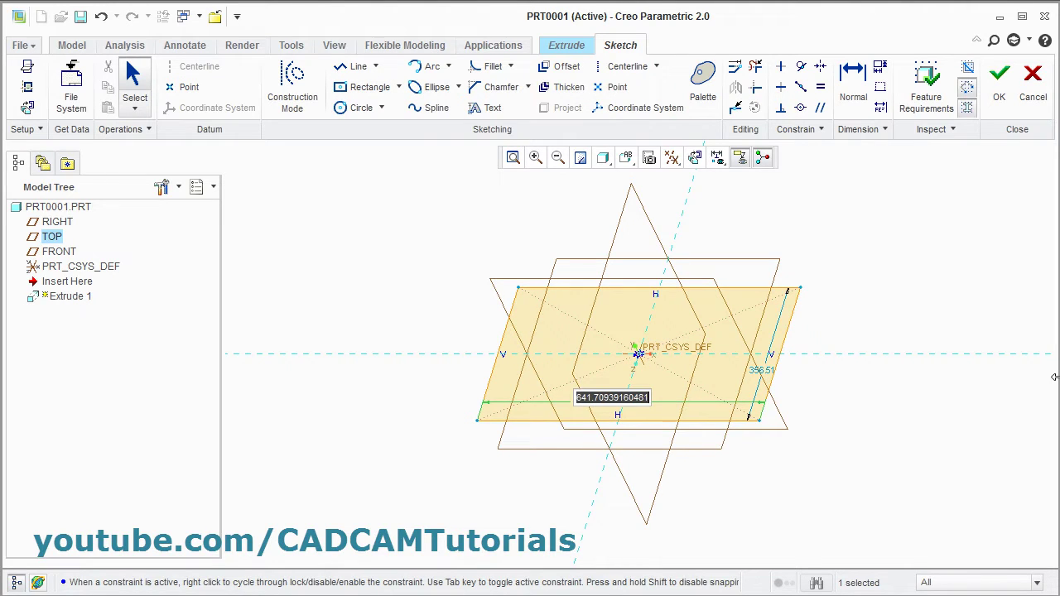
type("300")
key("Return")
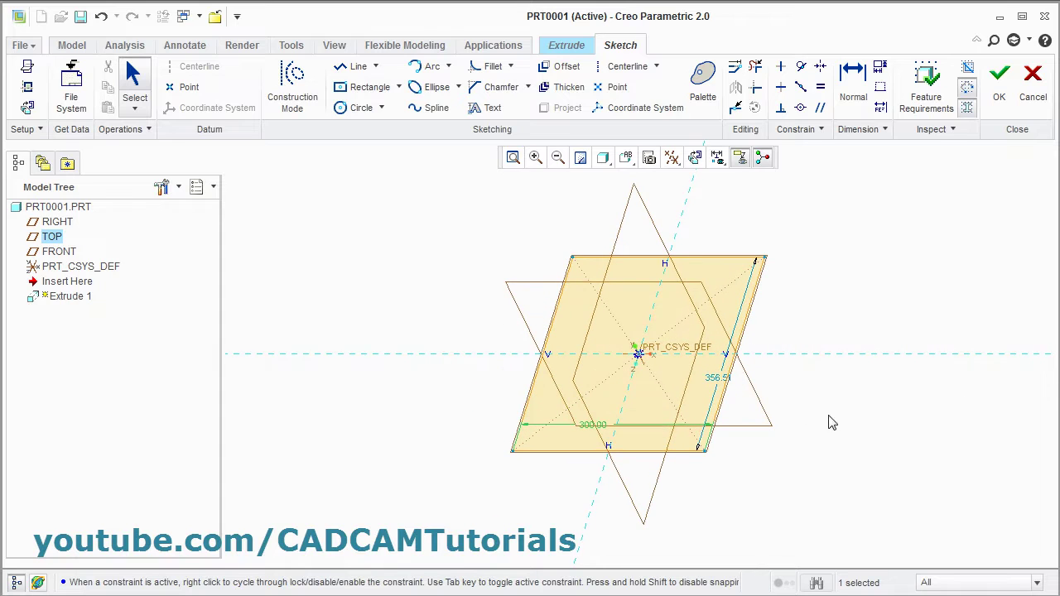
double_click(718, 378)
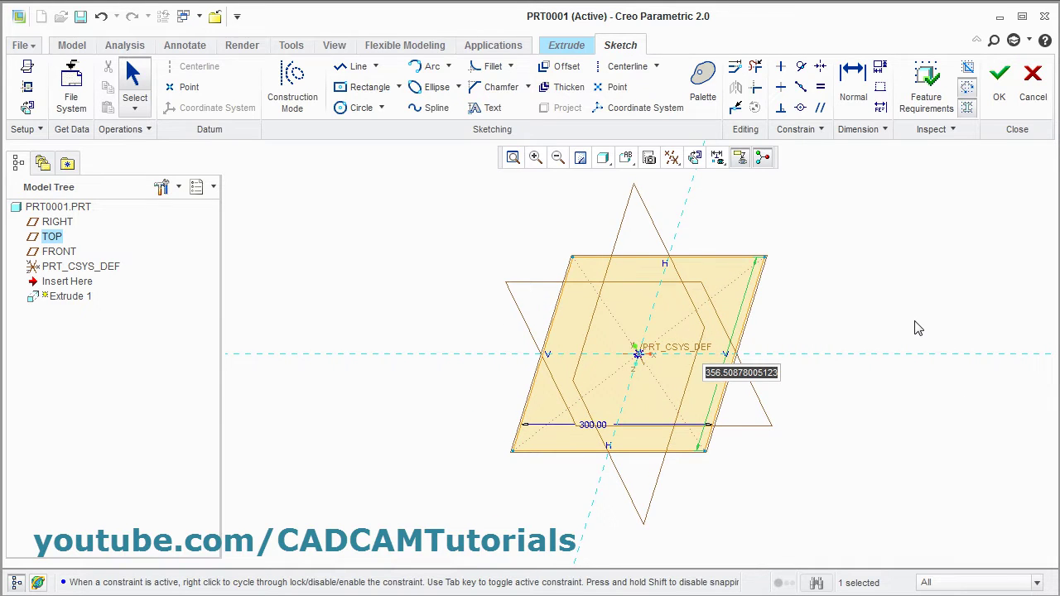
type("150")
key("Return")
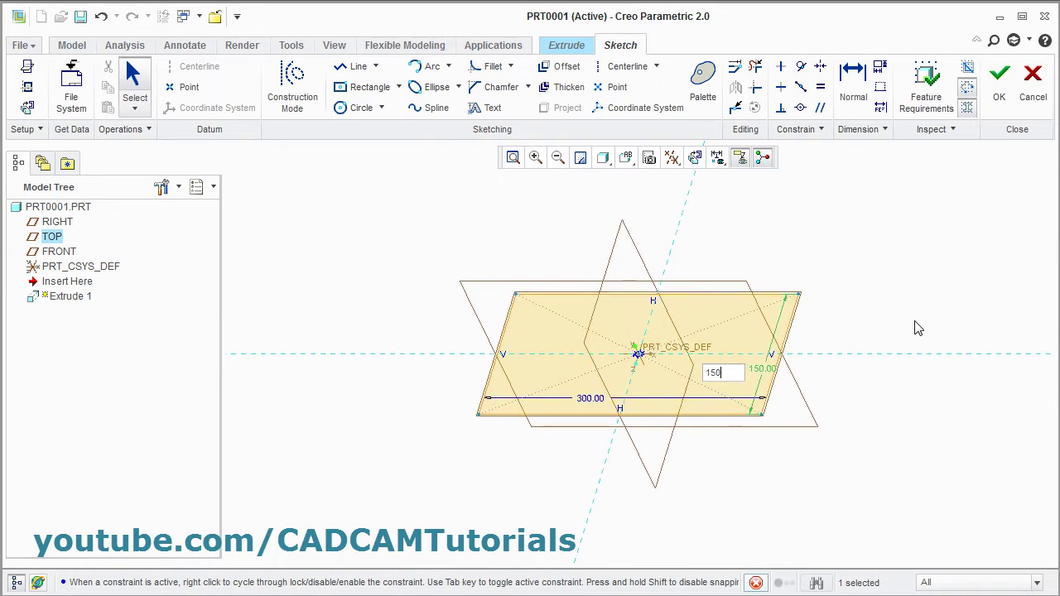
Extrude the rectangle sketch to a depth of 50 to finish the block
left_click(998, 79)
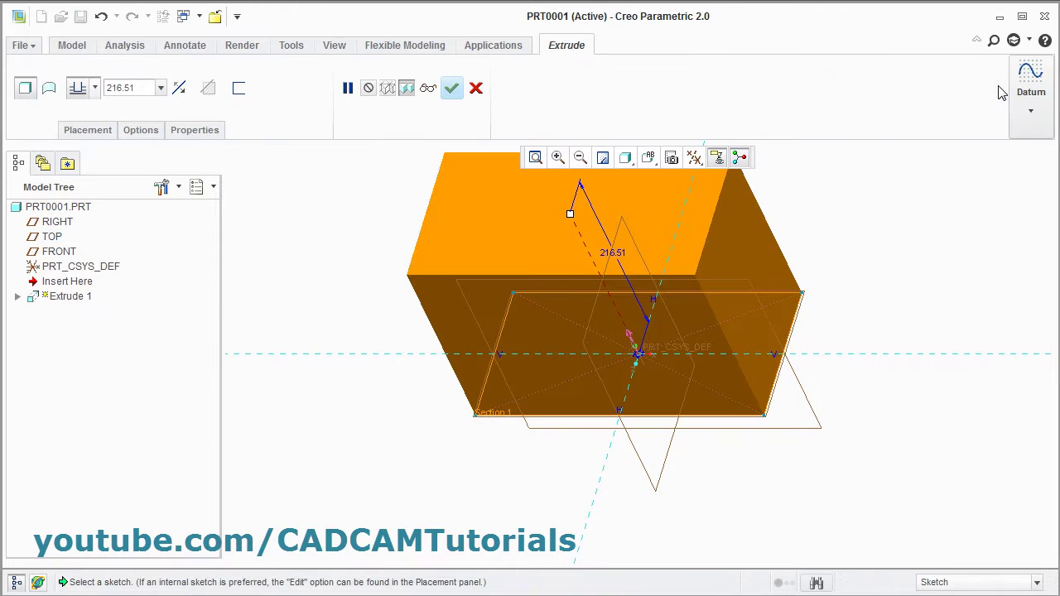
double_click(138, 87)
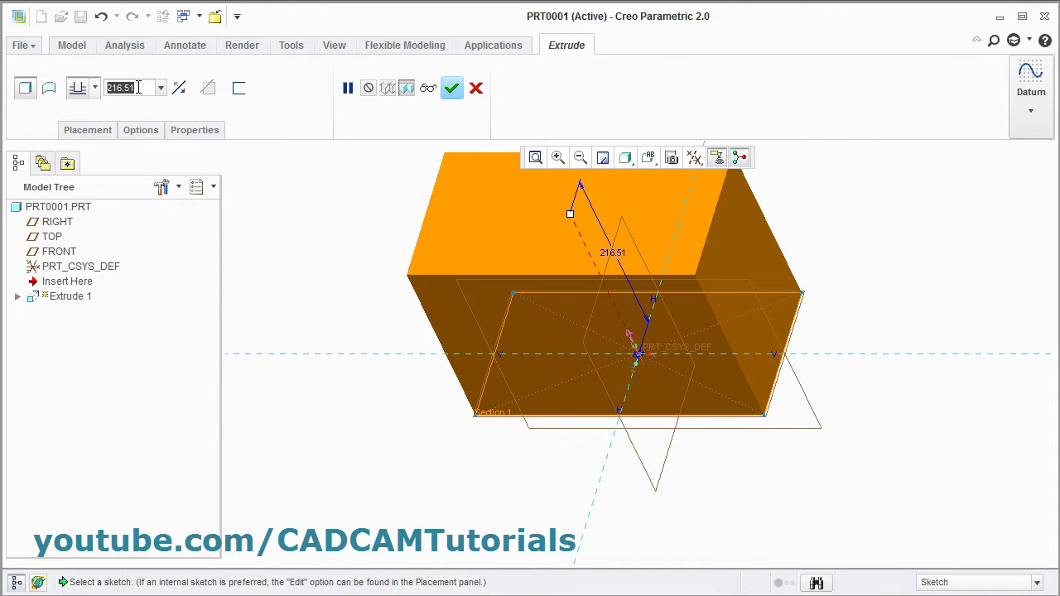
type("50")
key("Return")
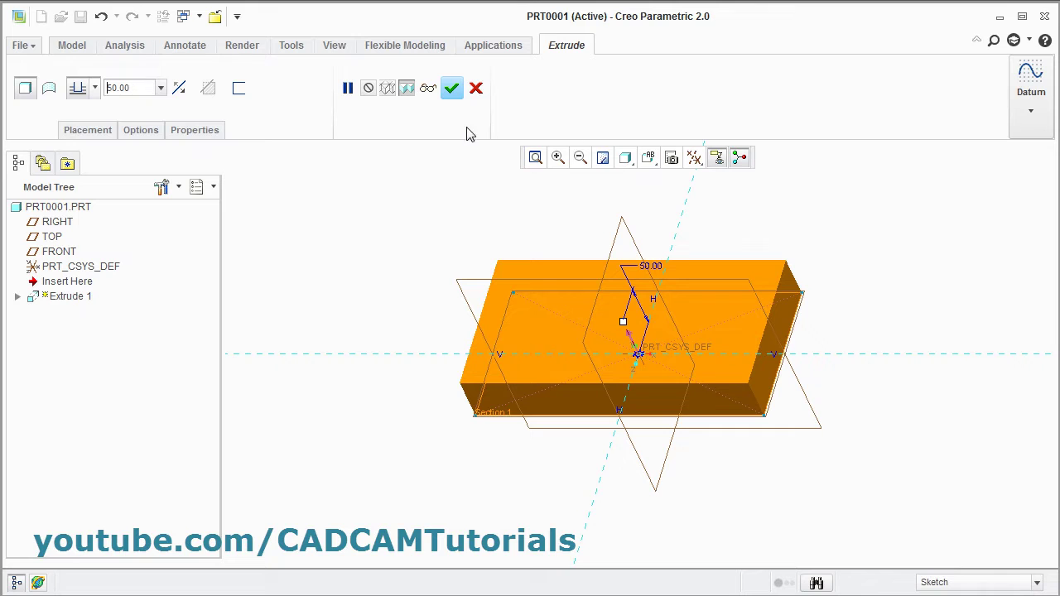
left_click(452, 87)
middle_click_drag(390, 362, 826, 433)
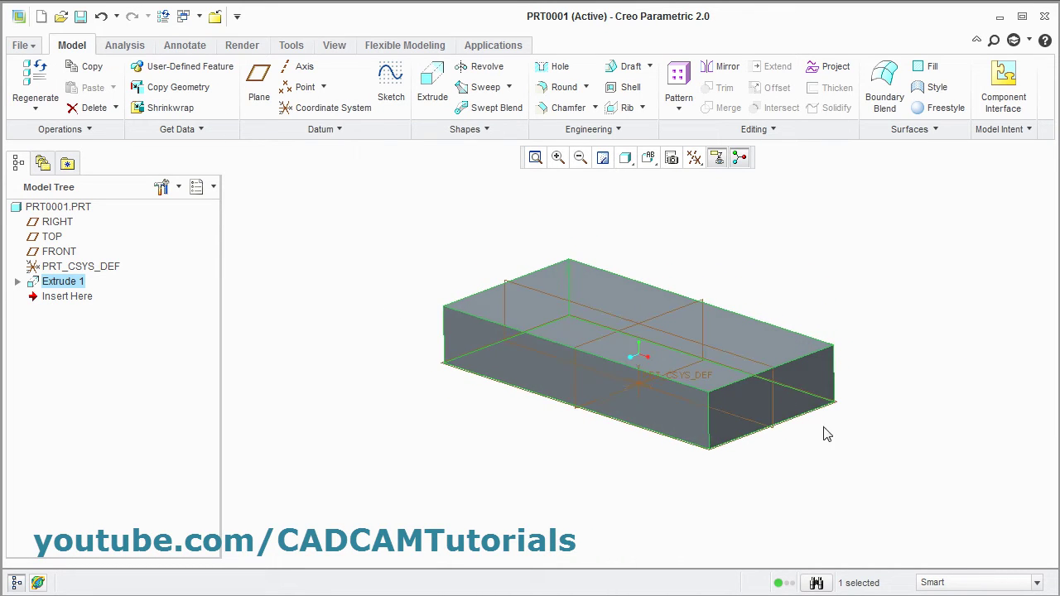
Preview a radius 20 round on the top front, top right and vertical corner edges
left_click(564, 91)
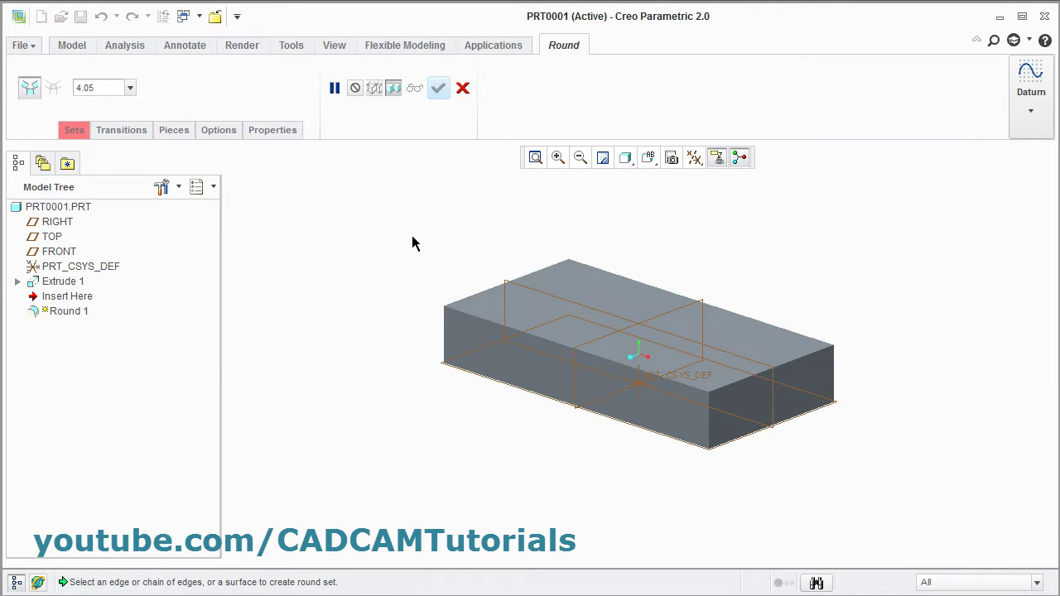
left_click(621, 372)
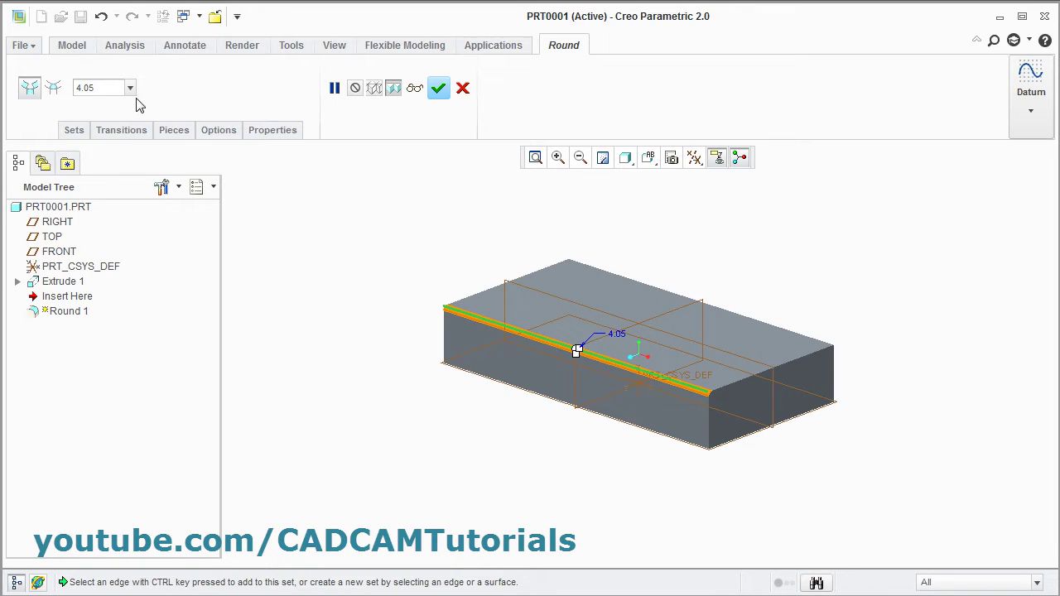
double_click(100, 87)
type("20")
key("Return")
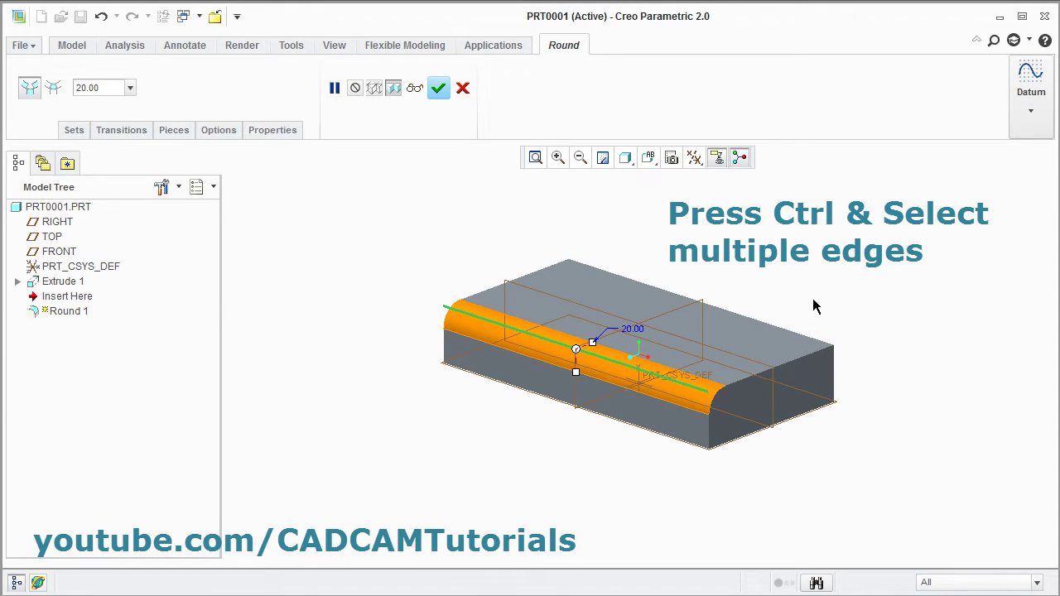
left_click(744, 385, "ctrl")
left_click(711, 439, "ctrl")
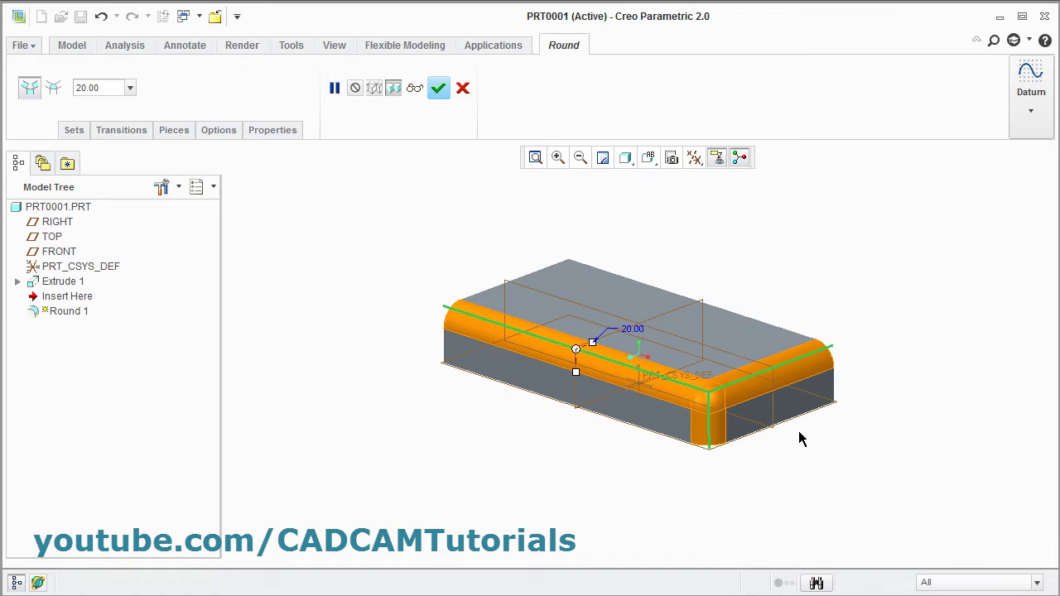
middle_click_drag(799, 439, 890, 280)
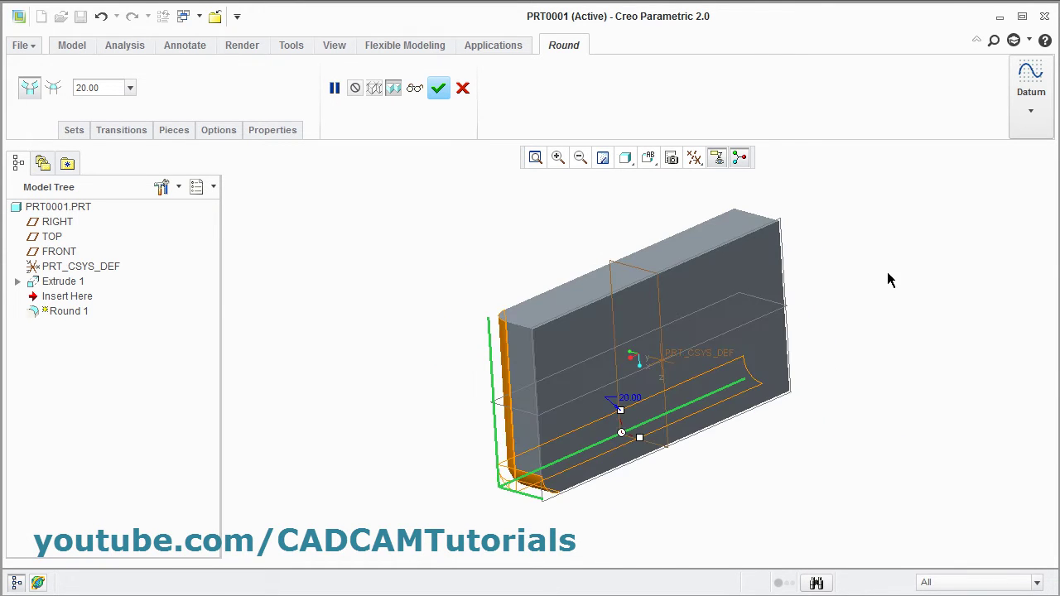
Add a radius 10 round set on the other top edge, right vertical edge and corner edge
left_click(695, 266)
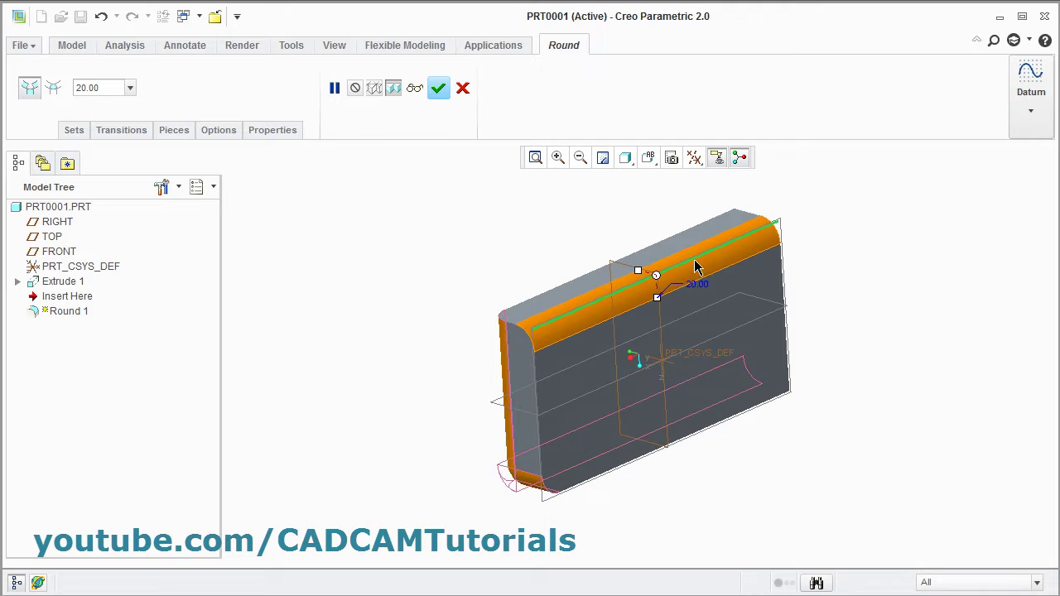
double_click(103, 90)
type("10")
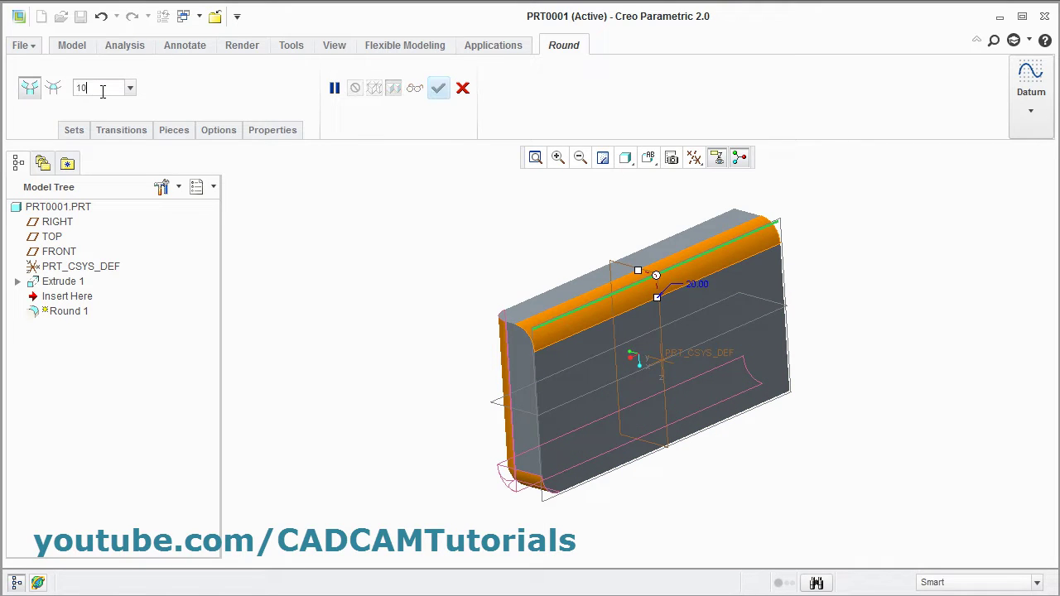
key("Return")
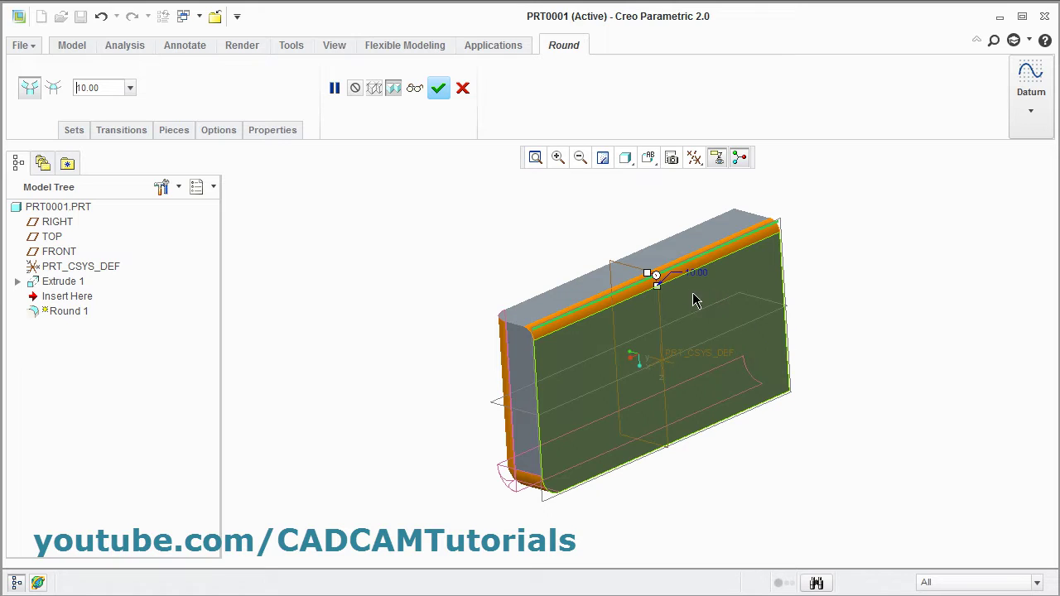
left_click(785, 292, "ctrl")
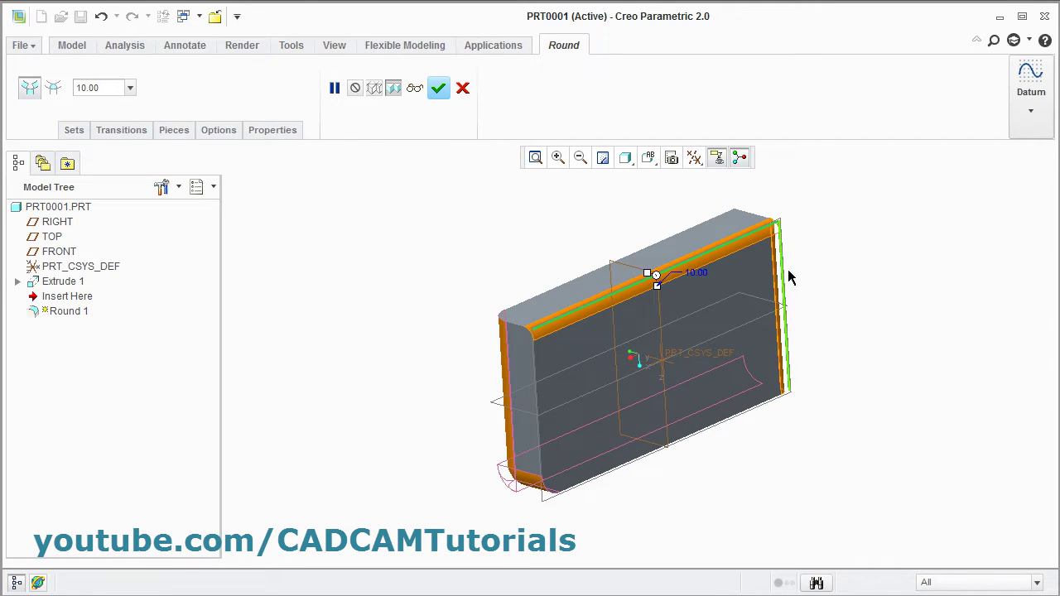
left_click(751, 222, "ctrl")
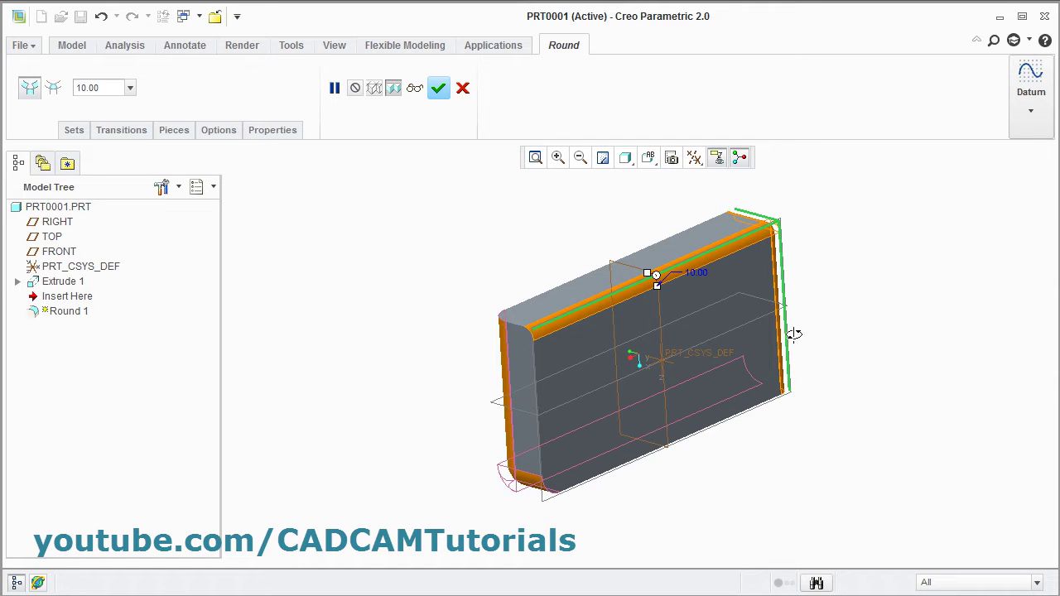
middle_click_drag(793, 334, 697, 391)
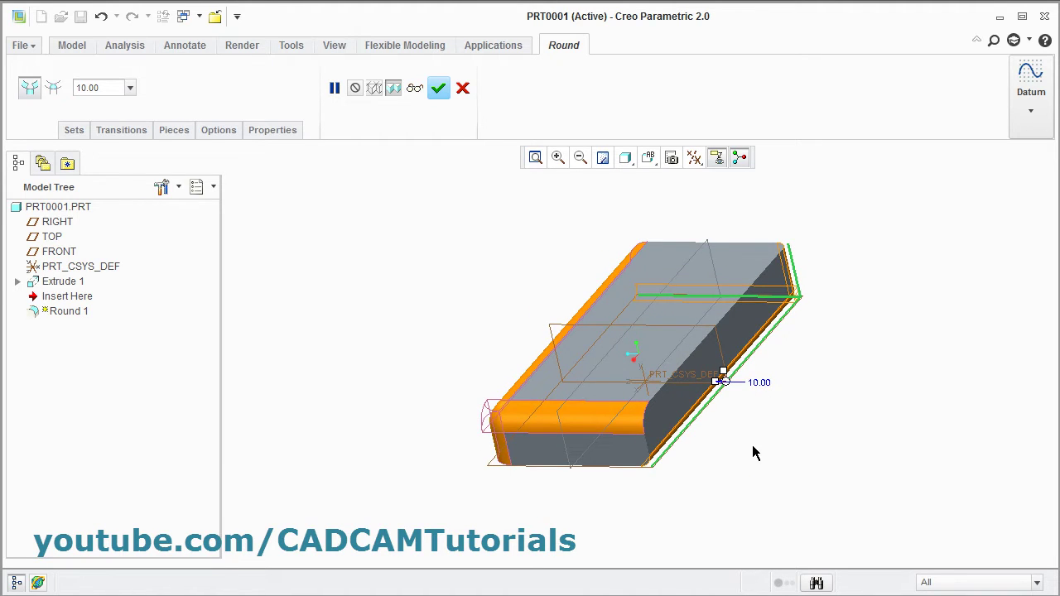
middle_click_drag(753, 452, 649, 356)
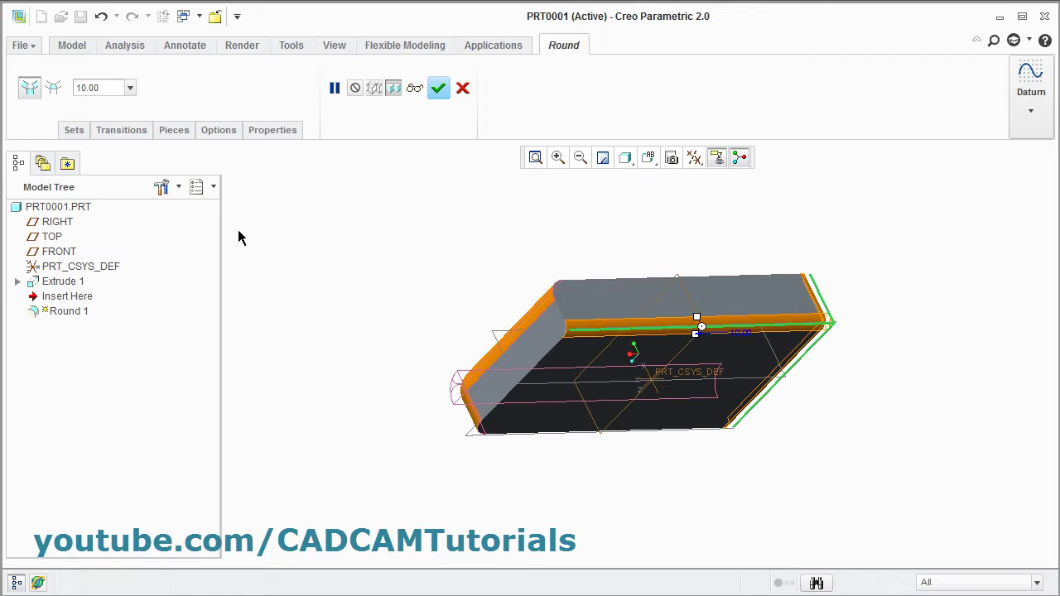
Remove the third edge reference from round Set 2
left_click(71, 132)
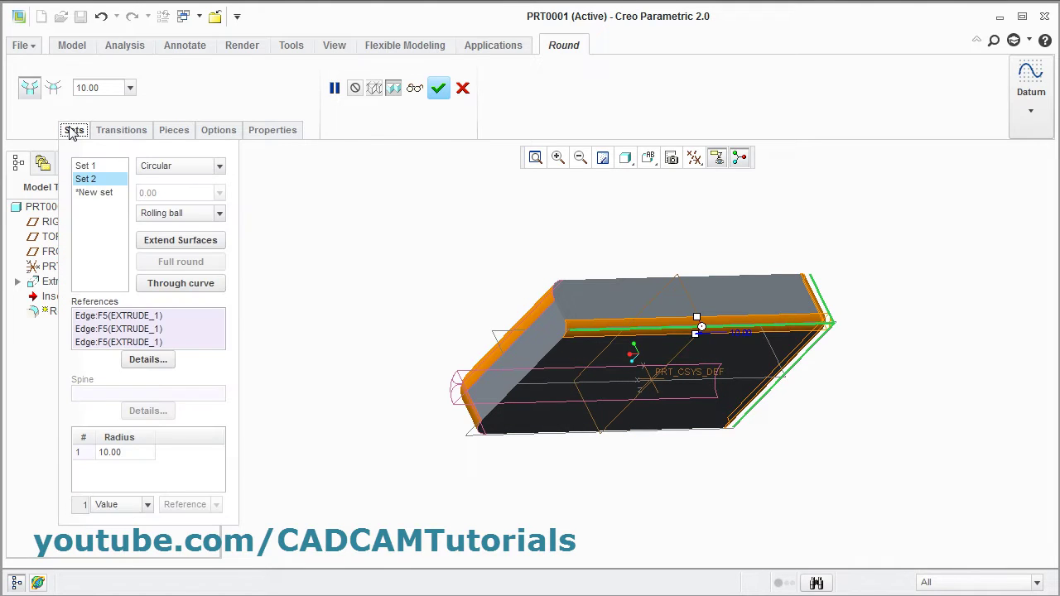
left_click(85, 178)
left_click(85, 166)
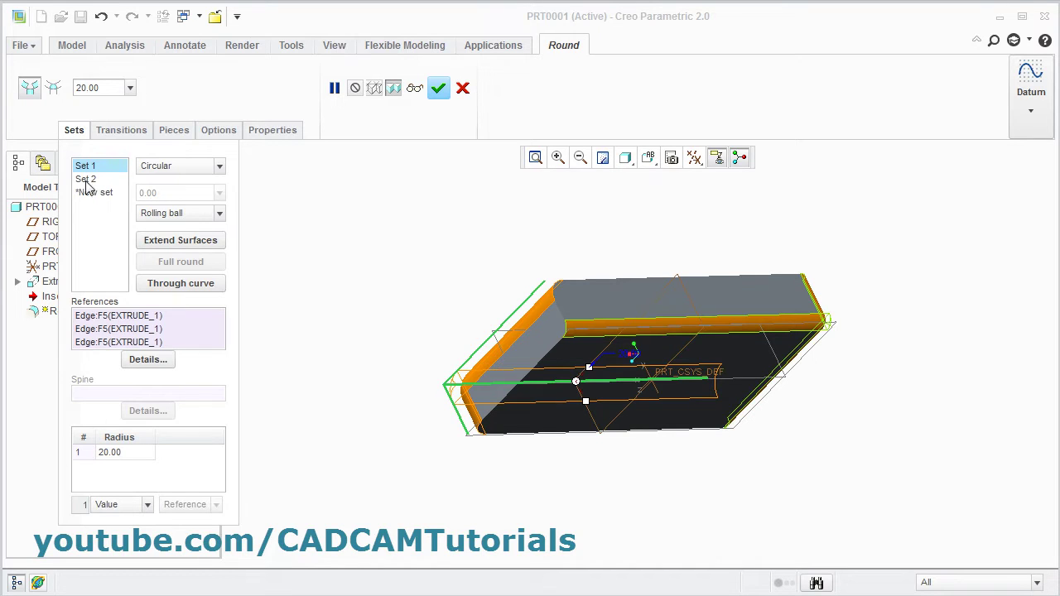
left_click(86, 180)
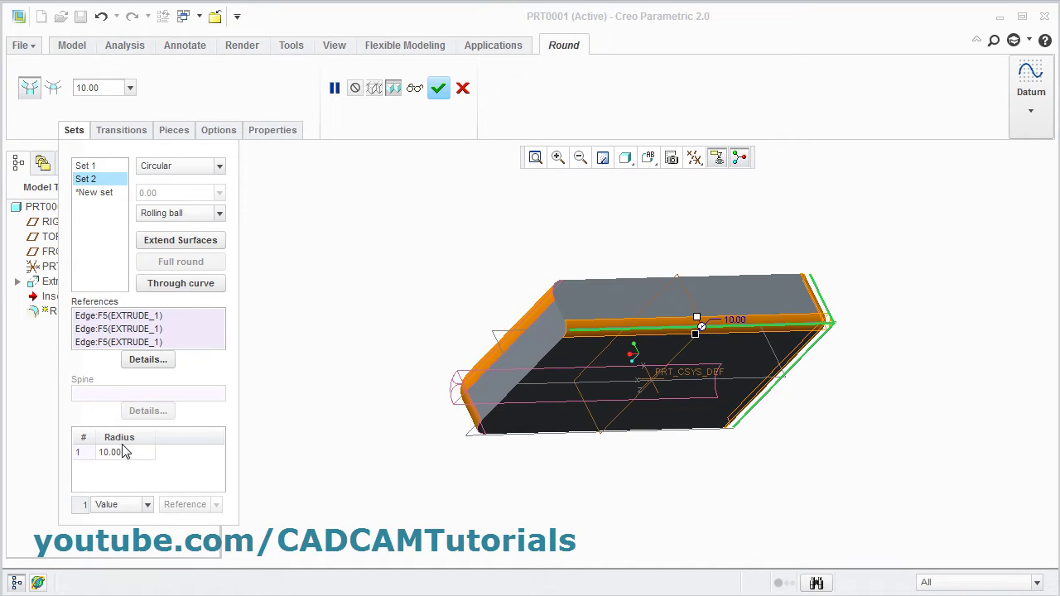
right_click(127, 332)
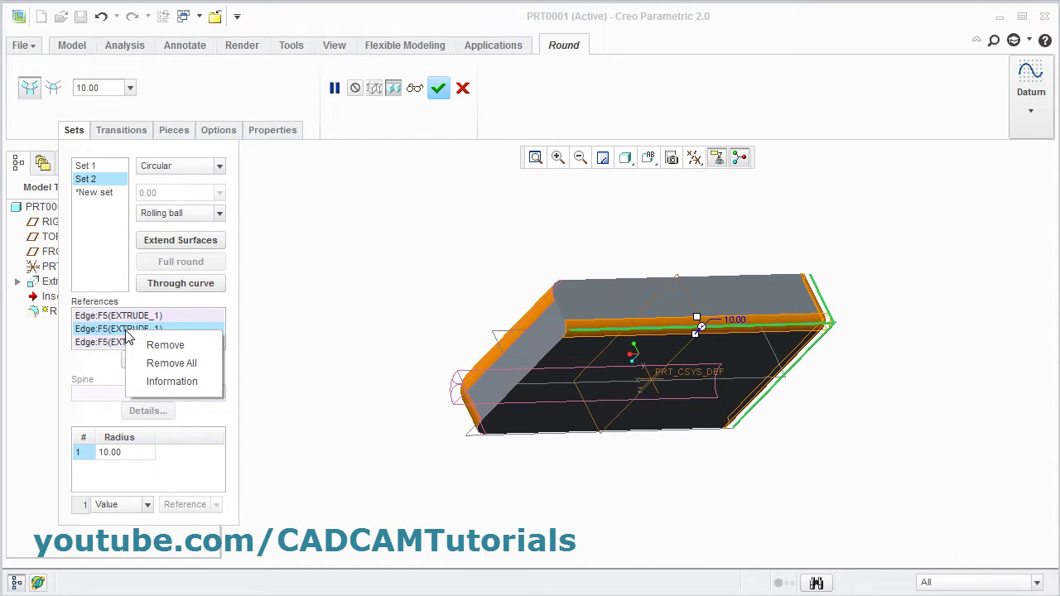
left_click(177, 351)
middle_click_drag(530, 442, 752, 439)
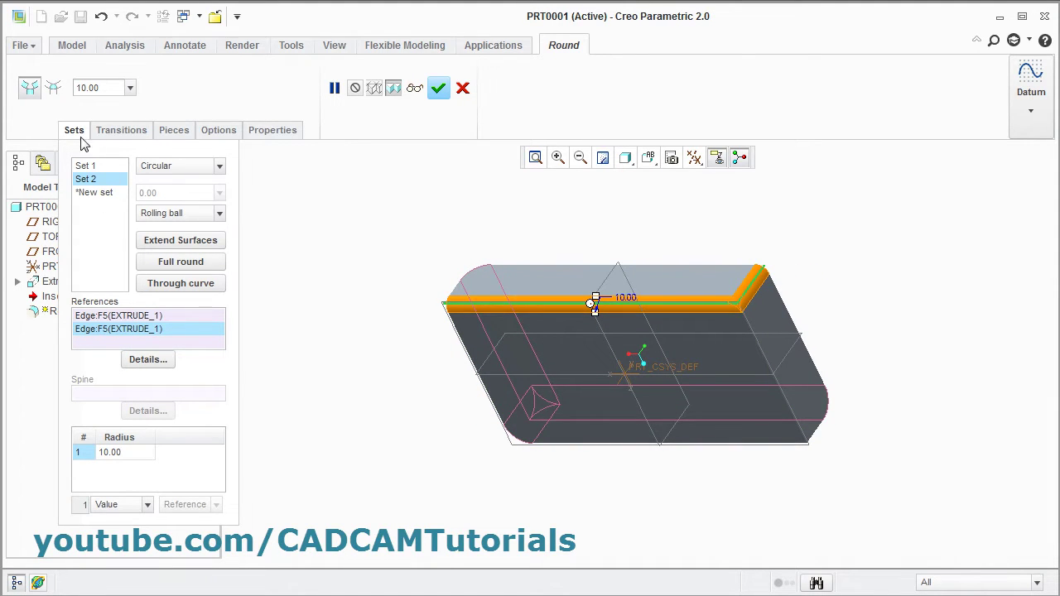
Delete Set 2, leaving only the radius 20 Set 1
right_click(88, 180)
left_click(116, 213)
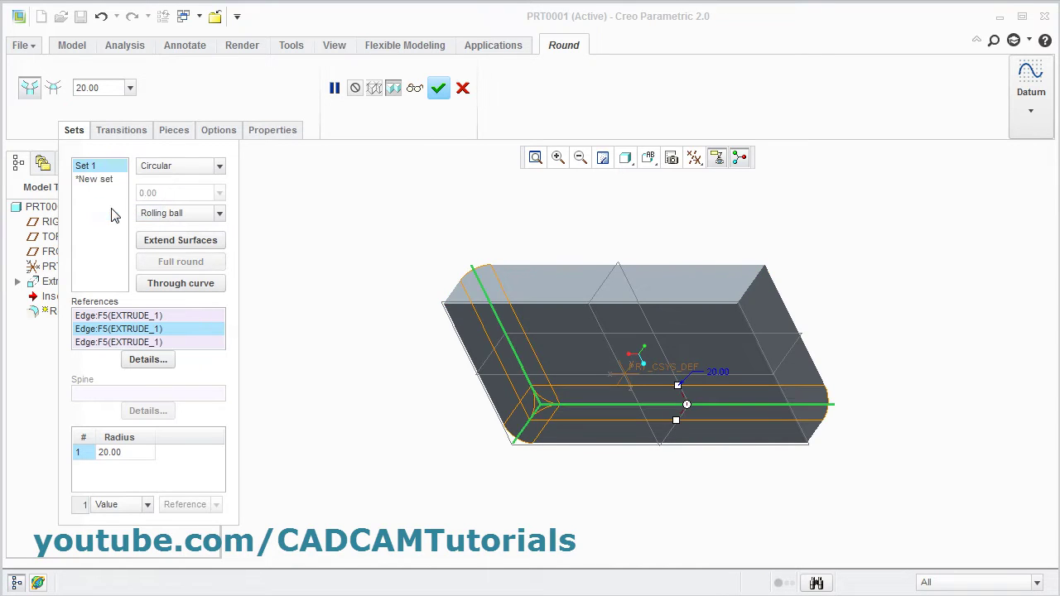
middle_click_drag(491, 371, 541, 428)
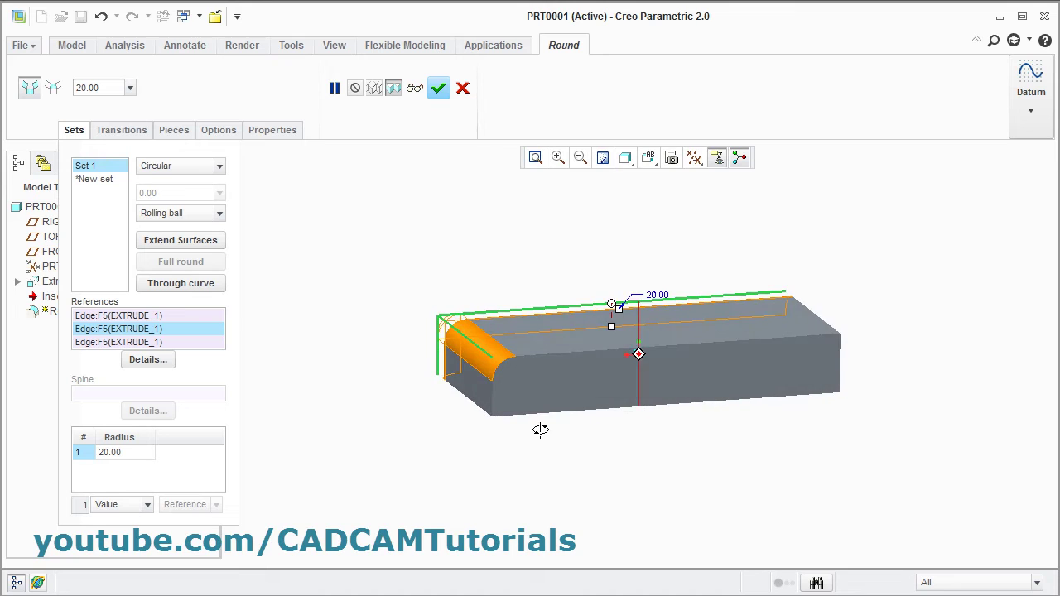
left_click(74, 135)
Preview the round geometry from the standard view, then resume editing
key("ctrl+d")
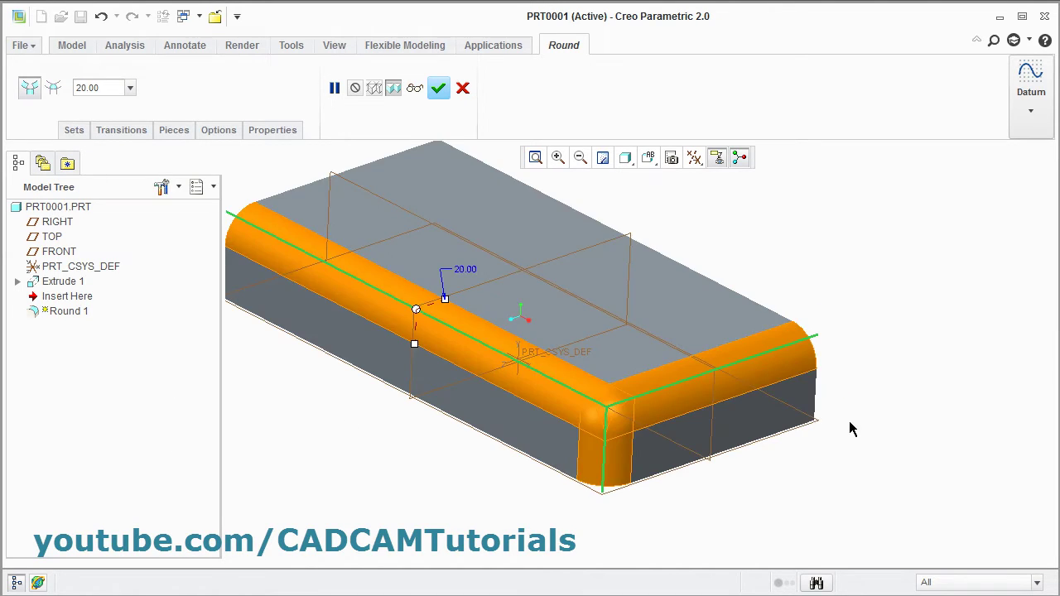
left_click(417, 98)
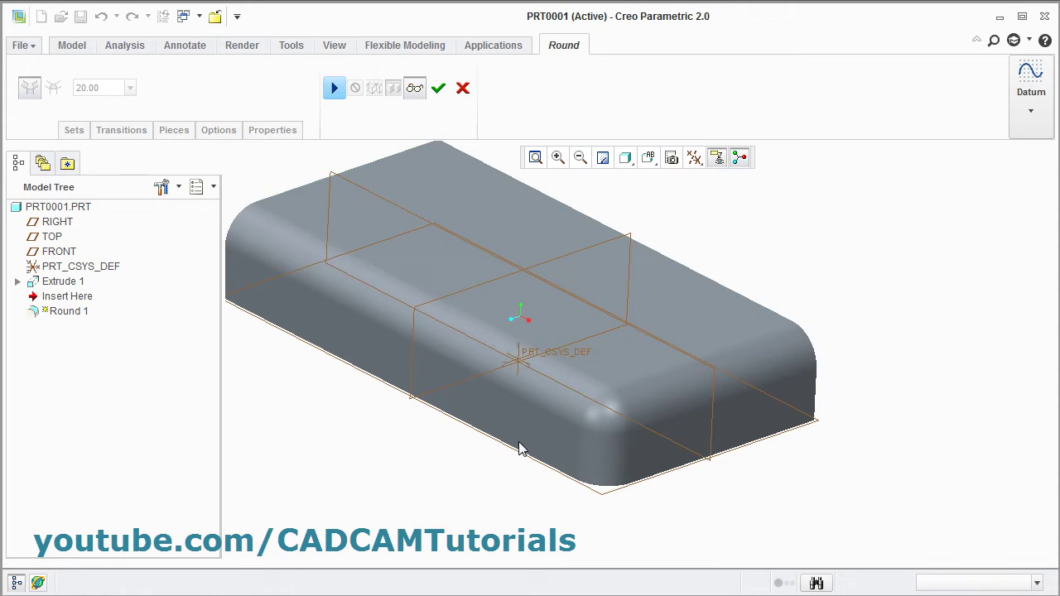
left_click(417, 96)
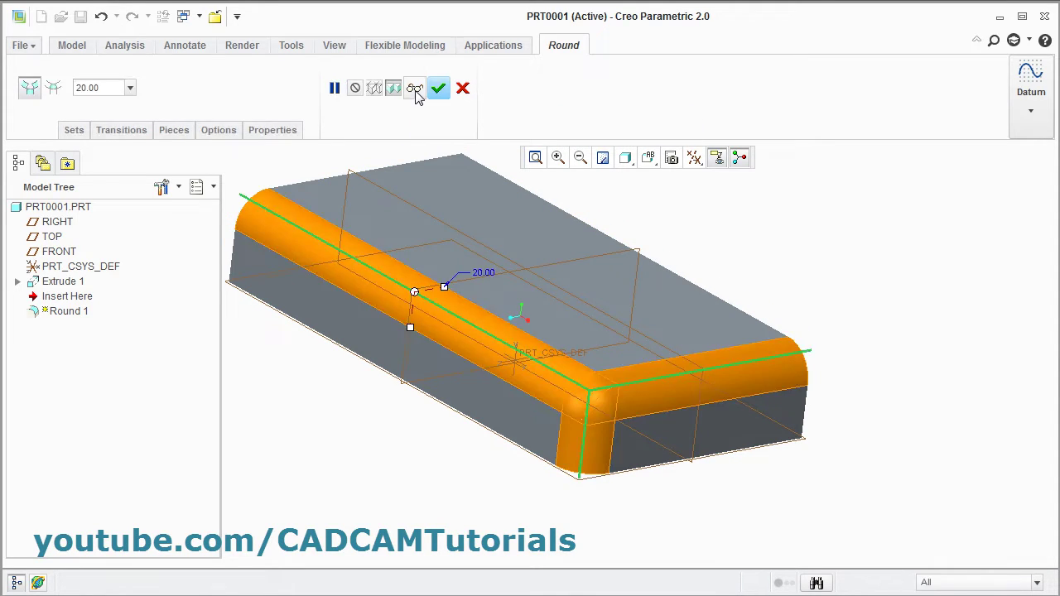
middle_click_drag(393, 430, 307, 362)
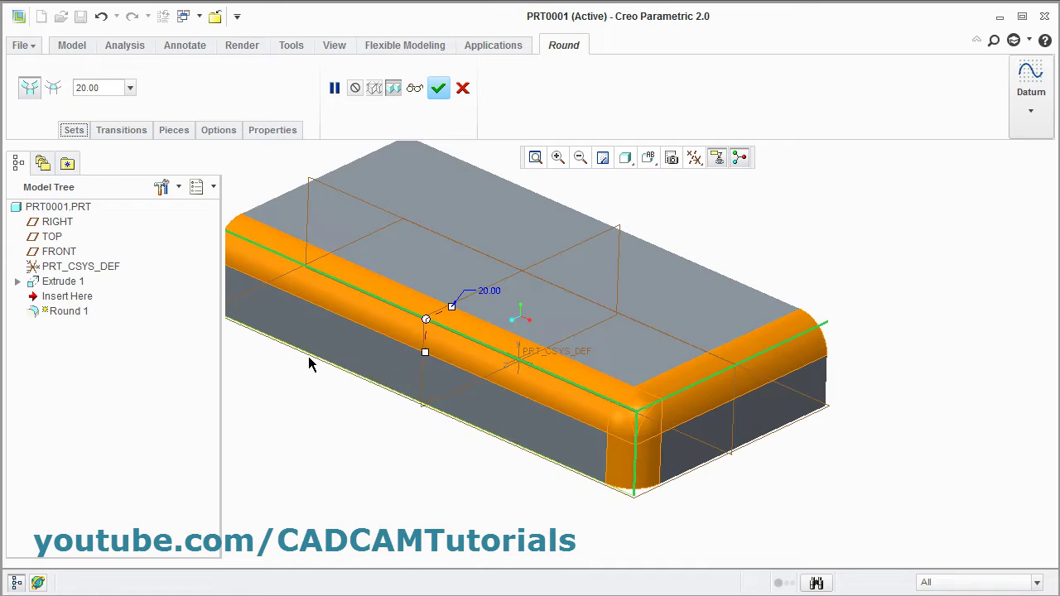
Make the corner where the rounds meet a Corner Sphere transition, after trying Intersect
left_click(52, 89)
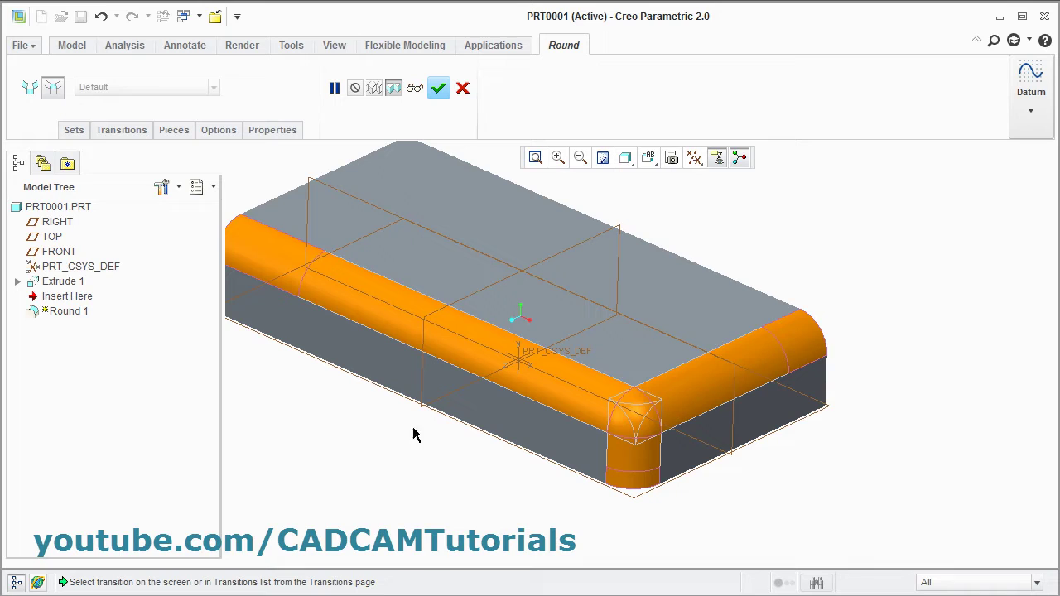
left_click(641, 430)
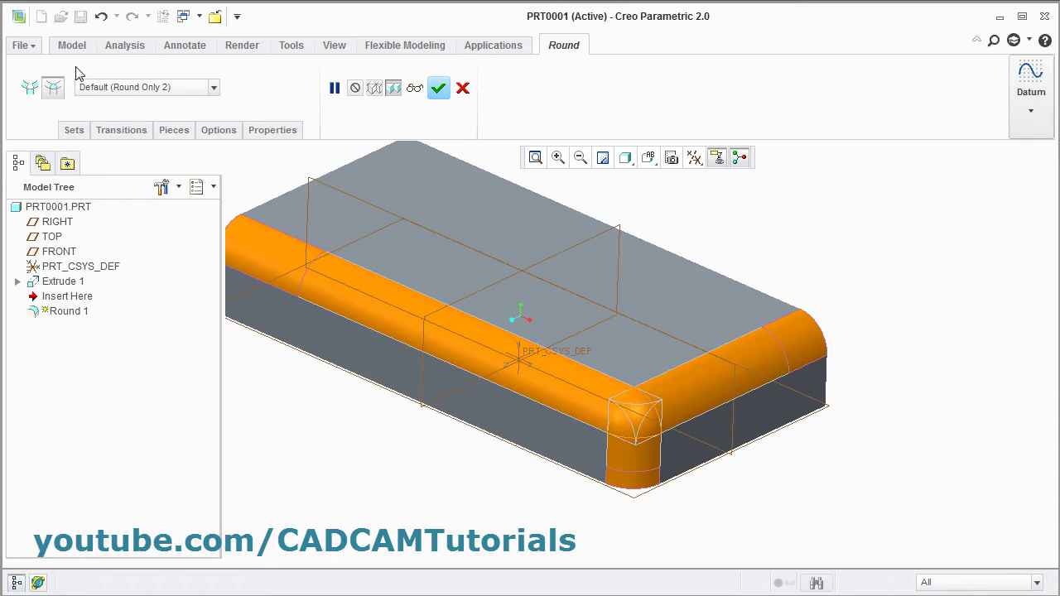
left_click(214, 88)
left_click(110, 117)
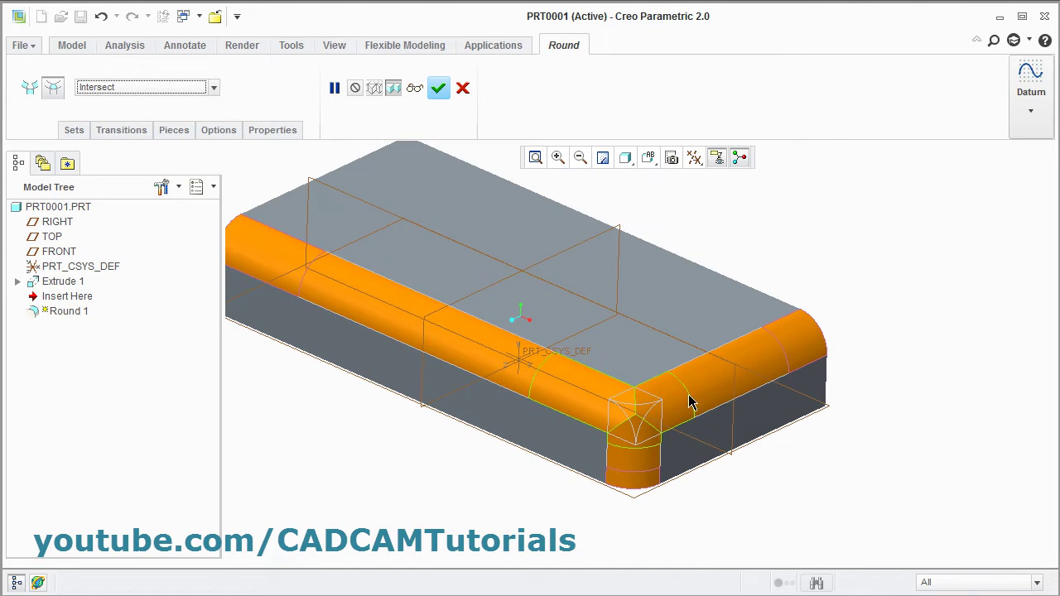
left_click(213, 87)
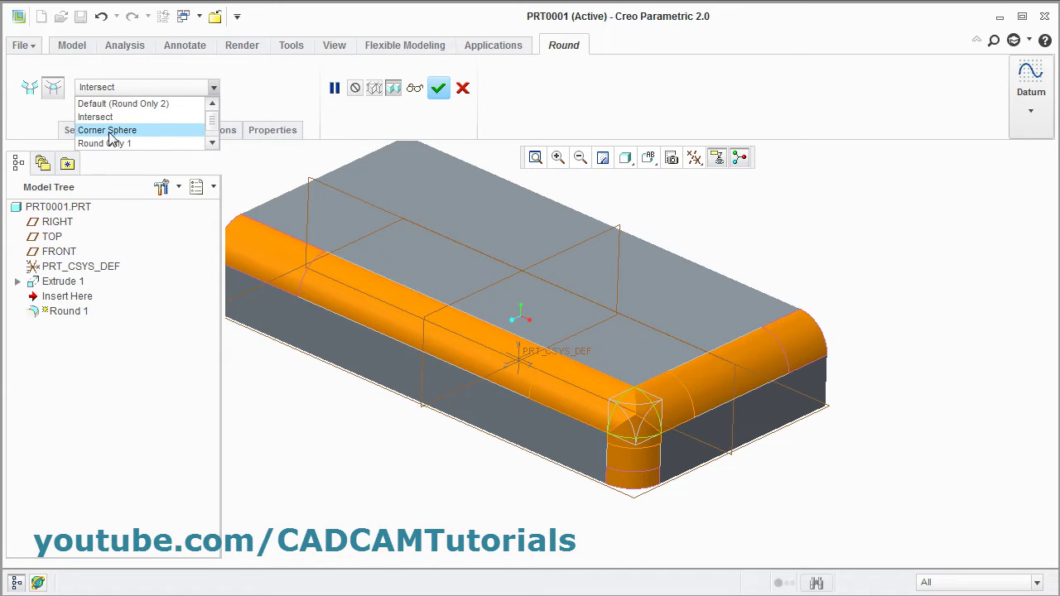
left_click(130, 131)
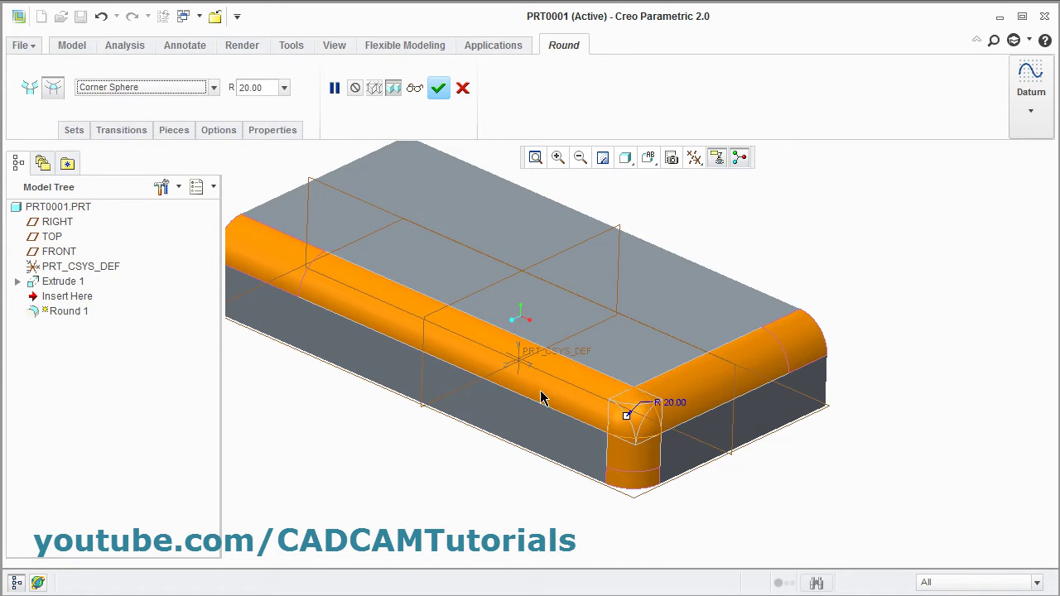
Set the corner sphere radius to 40, L3 to 60 and L2 to 50
double_click(674, 400)
type("4")
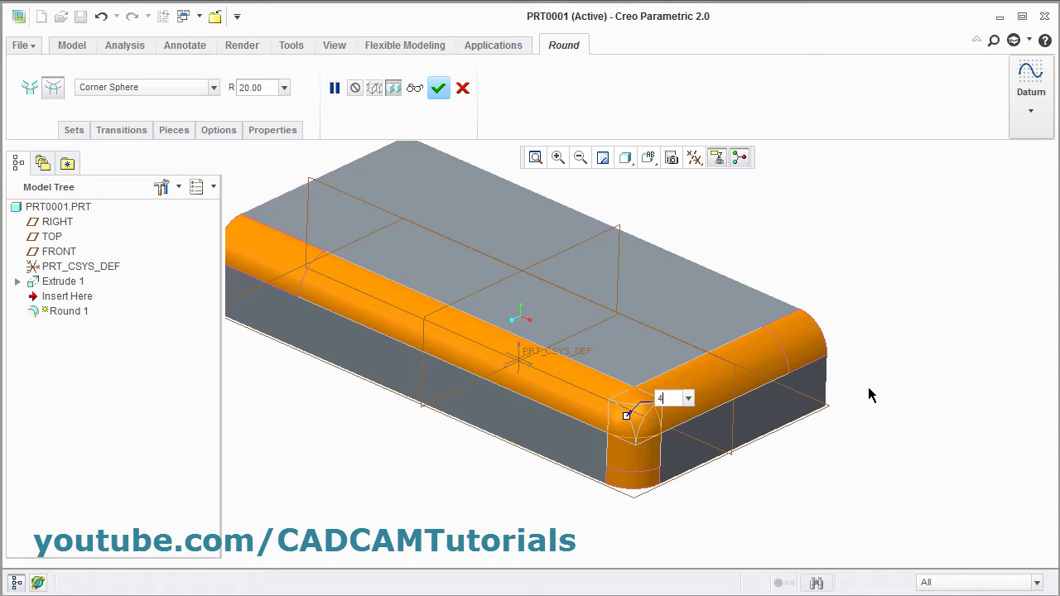
type("0")
key("Return")
middle_click_drag(870, 395, 528, 328)
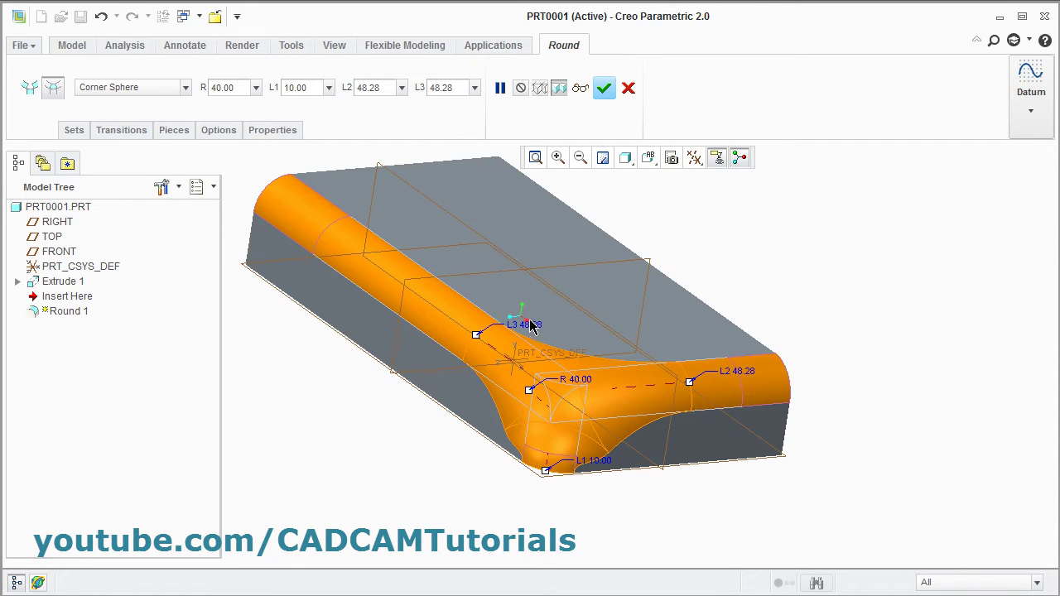
double_click(527, 327)
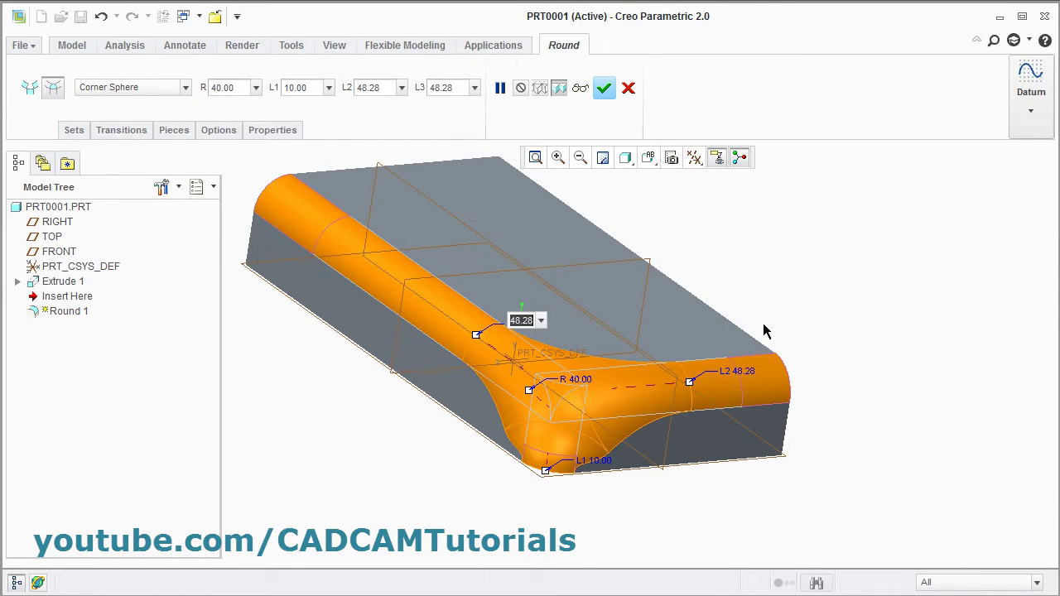
type("60")
key("Return")
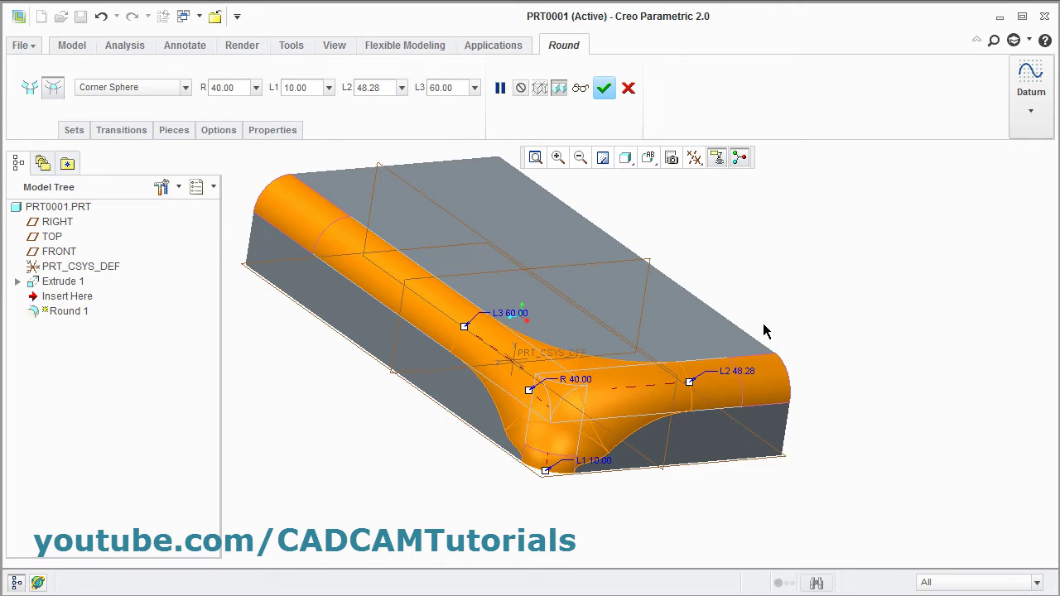
double_click(740, 373)
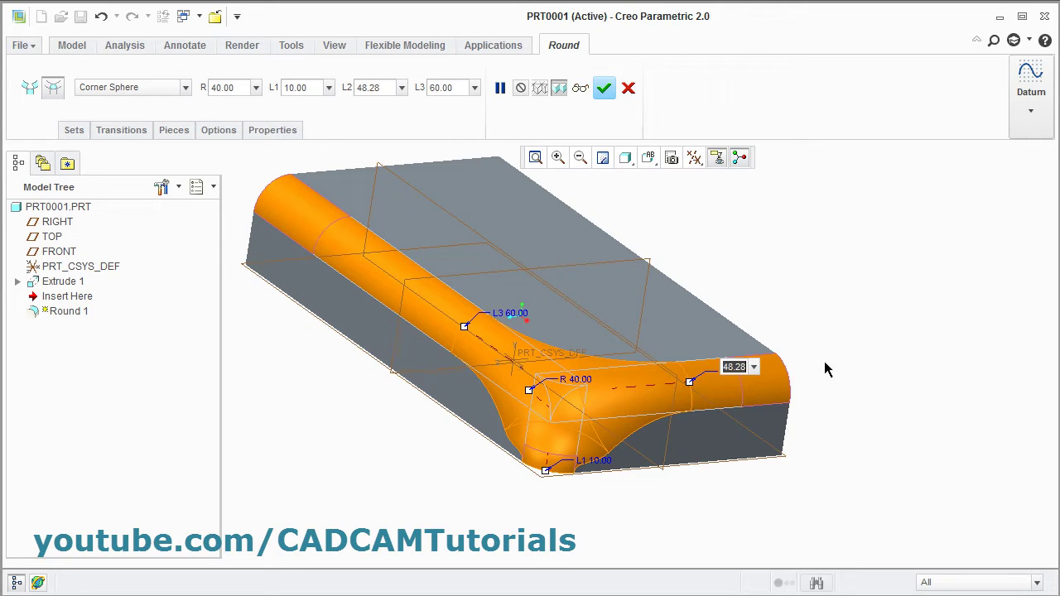
type("50")
key("Return")
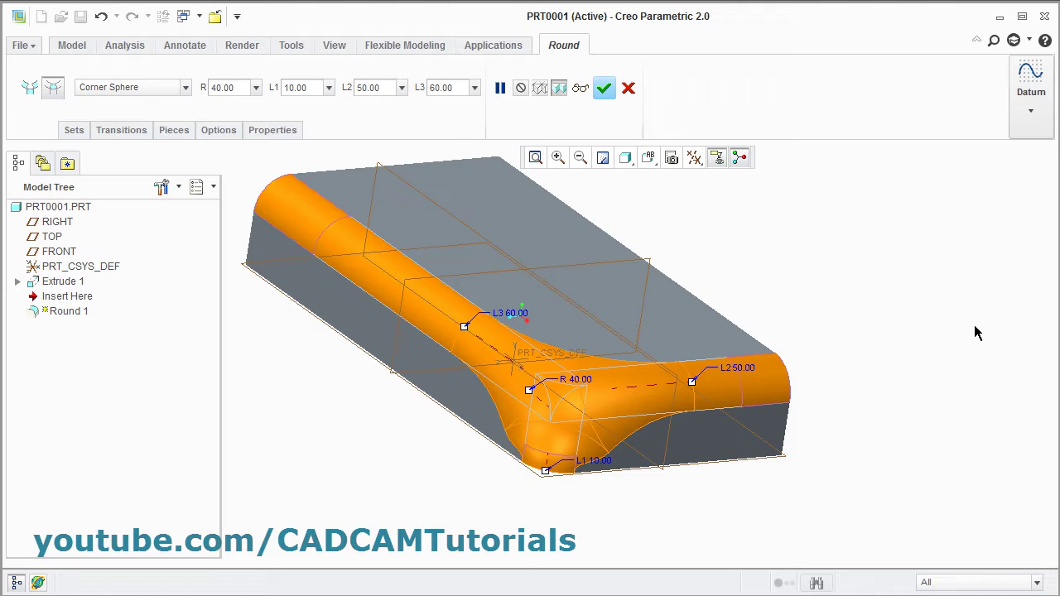
middle_click_drag(393, 412, 729, 471)
Preview the corner, change its radius to 30, and complete Round 1
left_click(579, 88)
mouse_move(659, 447)
middle_mouse_down()
mouse_move(665, 472)
mouse_move(632, 466)
mouse_move(664, 447)
mouse_move(648, 472)
middle_mouse_up()
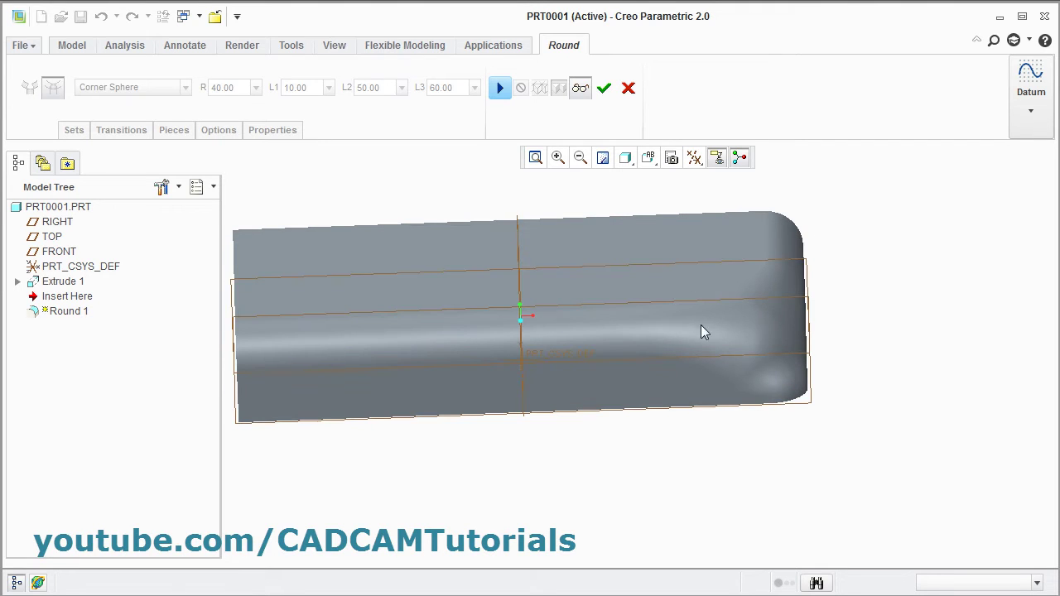
left_click(579, 88)
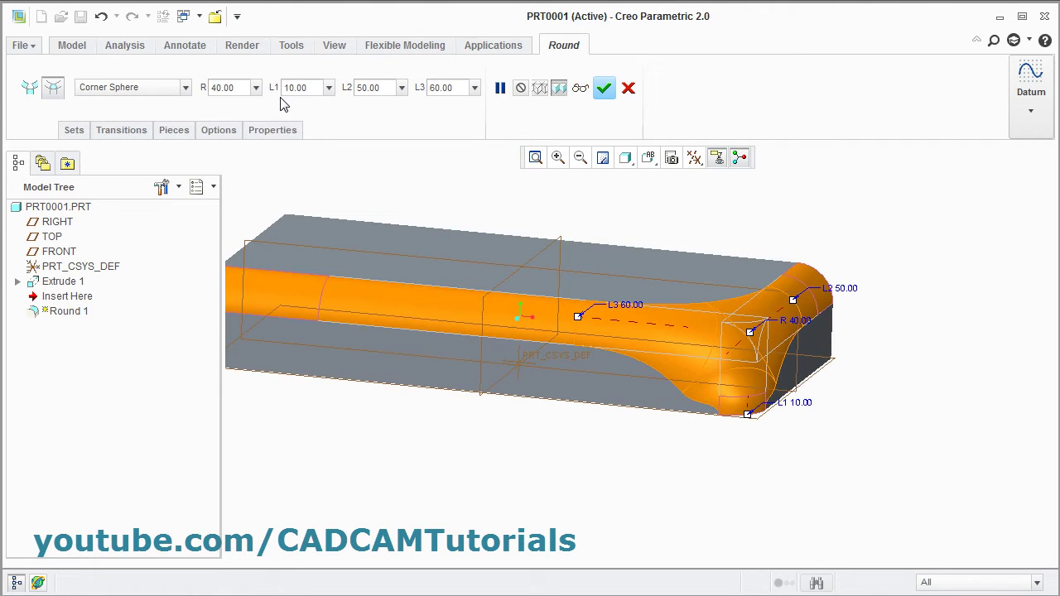
double_click(230, 88)
type("30")
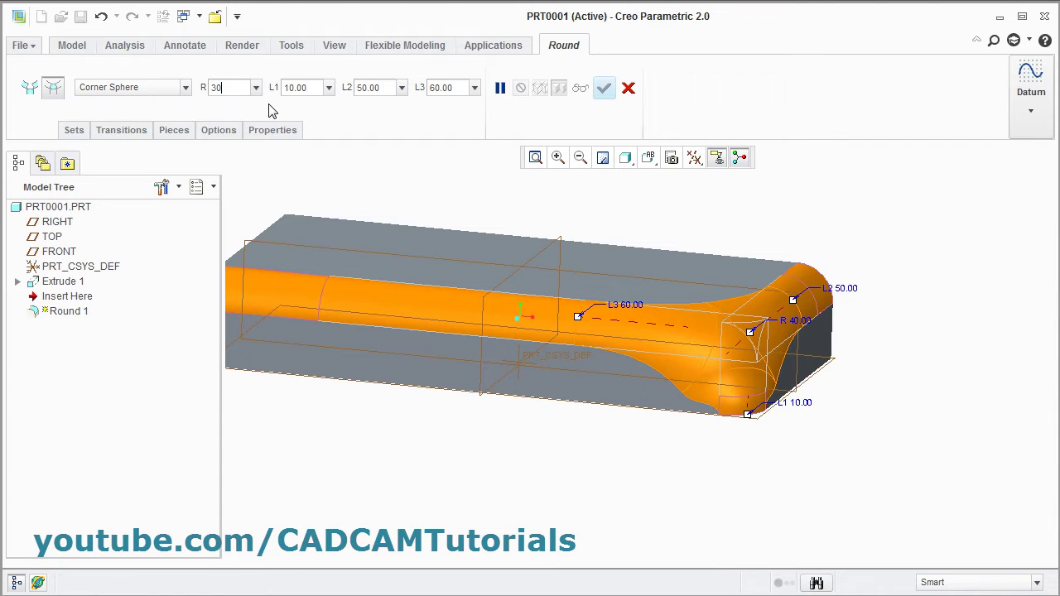
key("Return")
middle_click_drag(629, 248, 667, 265)
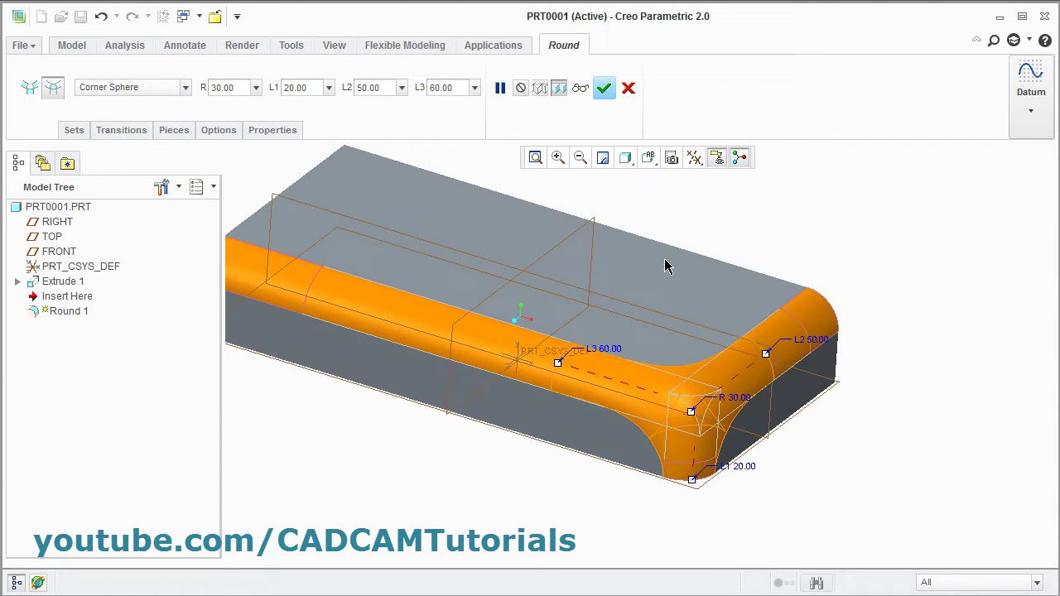
left_click(604, 87)
key("ctrl+d")
right_click(51, 300)
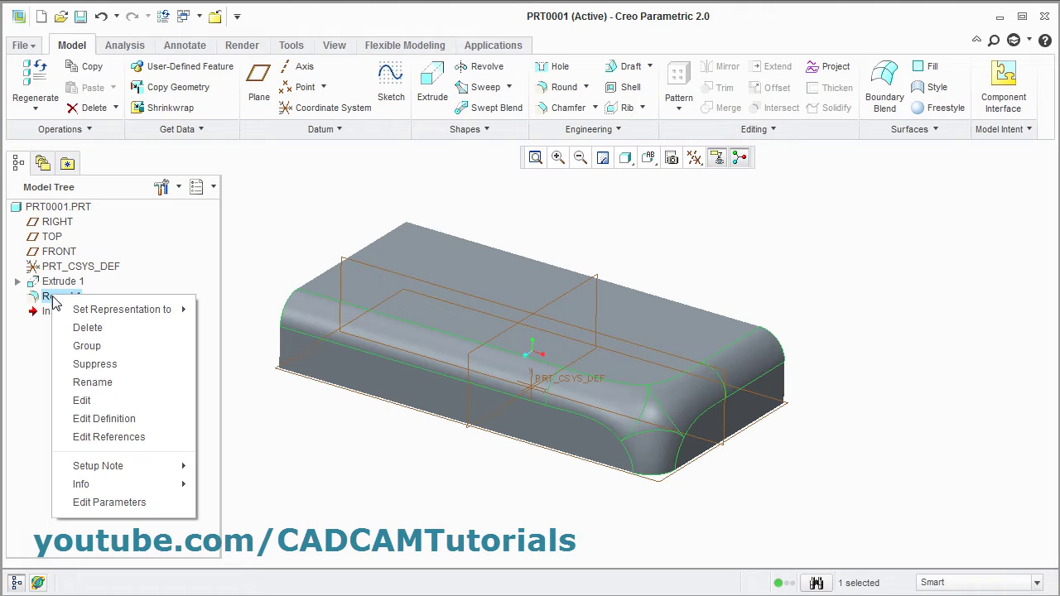
left_click(98, 330)
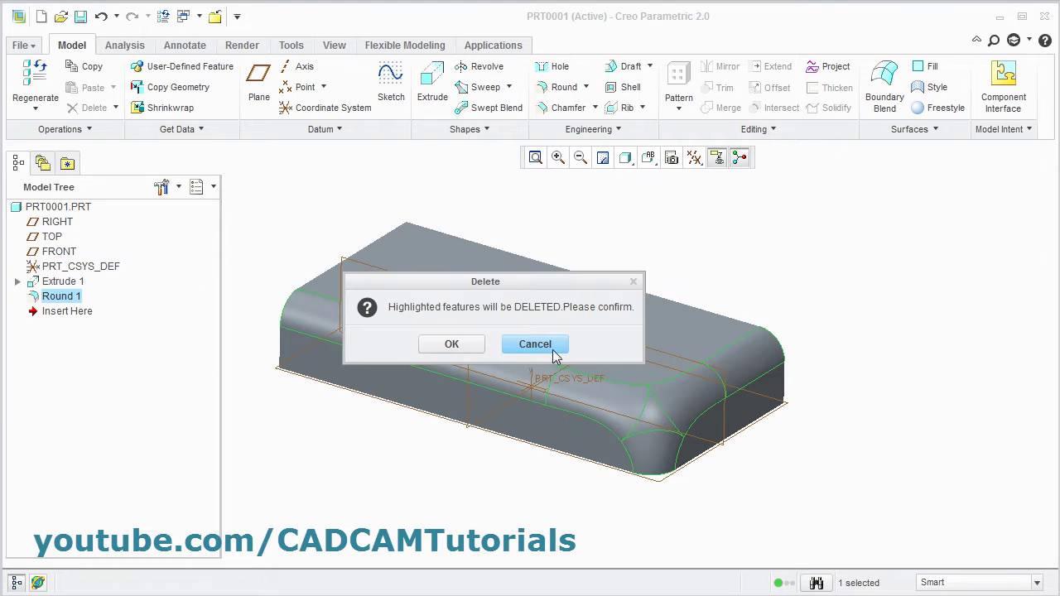
left_click(461, 346)
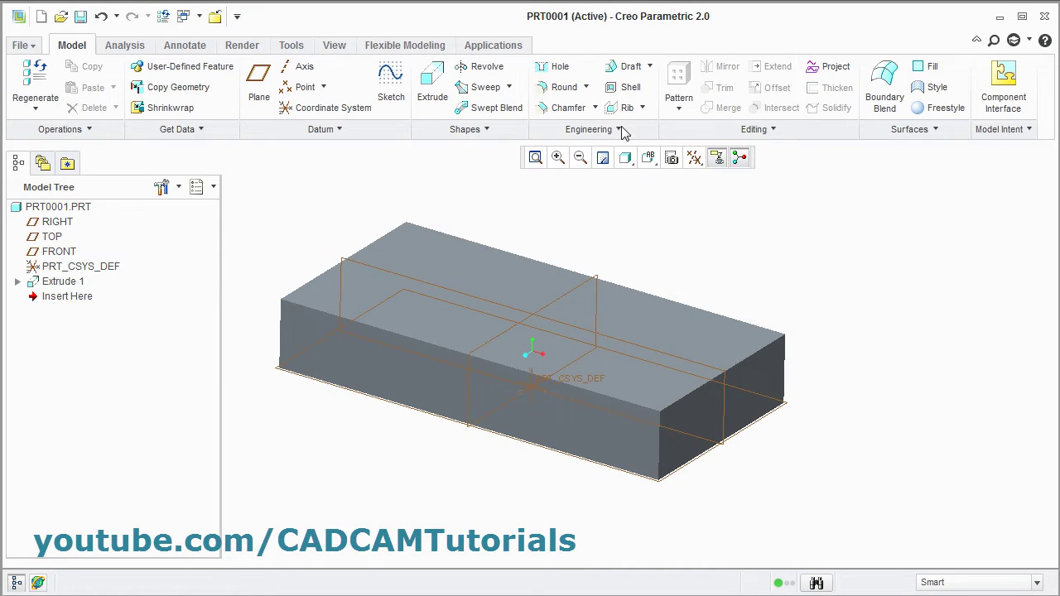
left_click(586, 88)
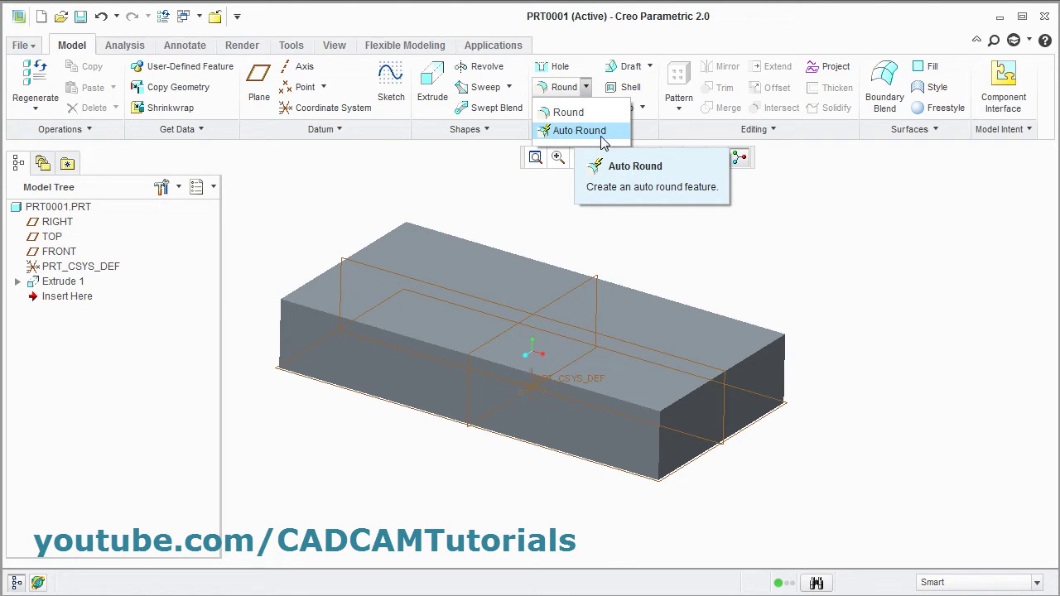
left_click(691, 229)
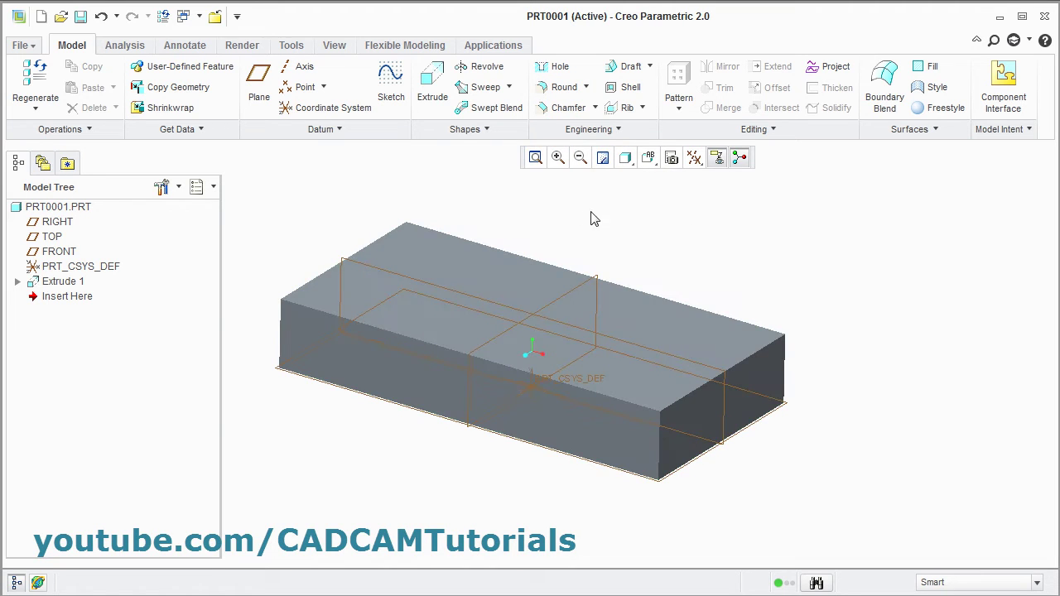
Sketch a rectangle on the block's top face and extrude it 50 as a boss
left_click(432, 91)
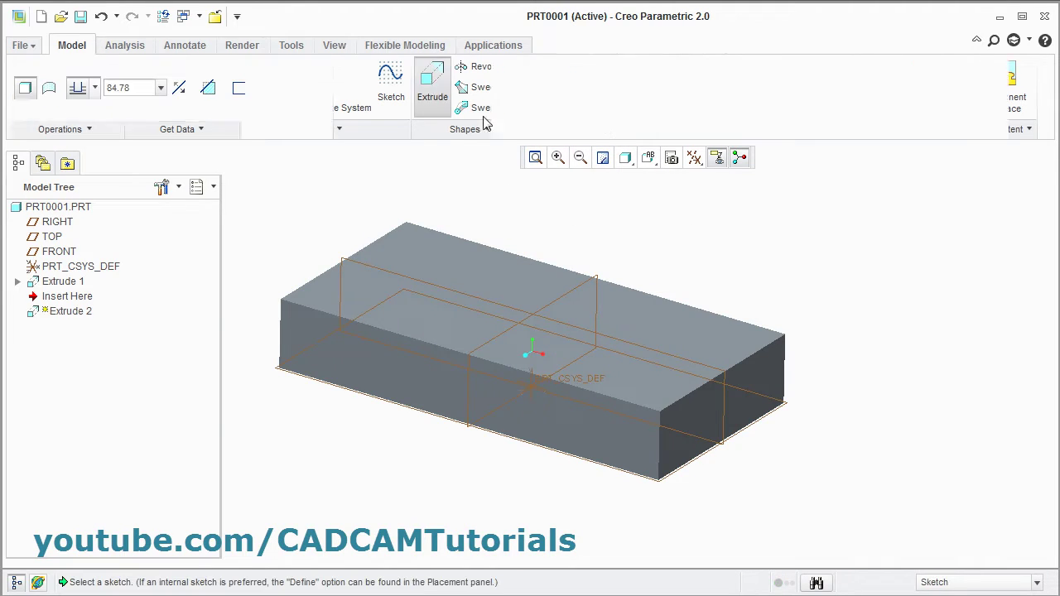
left_click(612, 378)
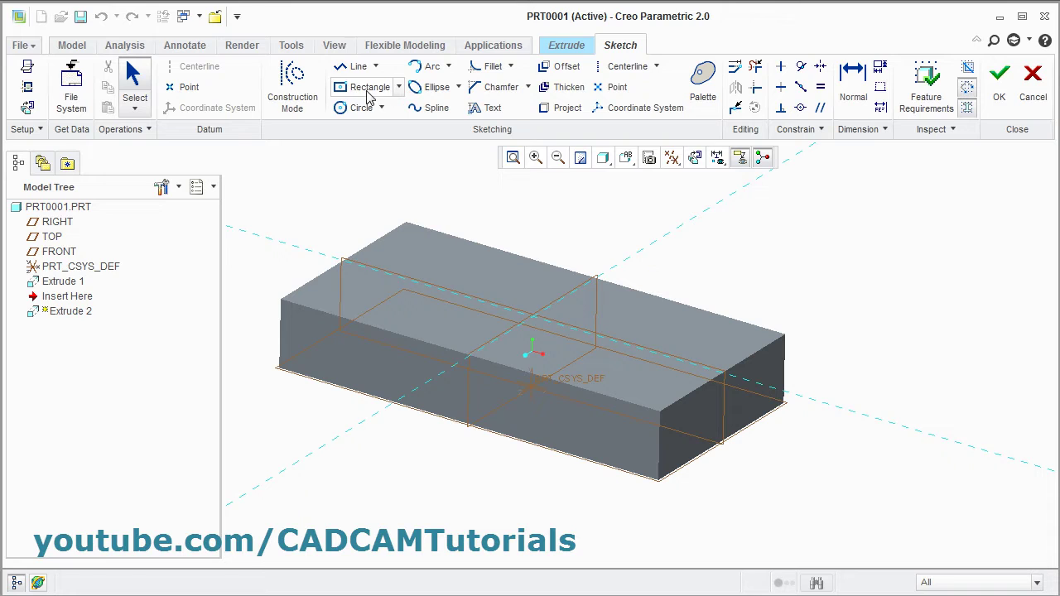
left_click(369, 88)
left_click(534, 319)
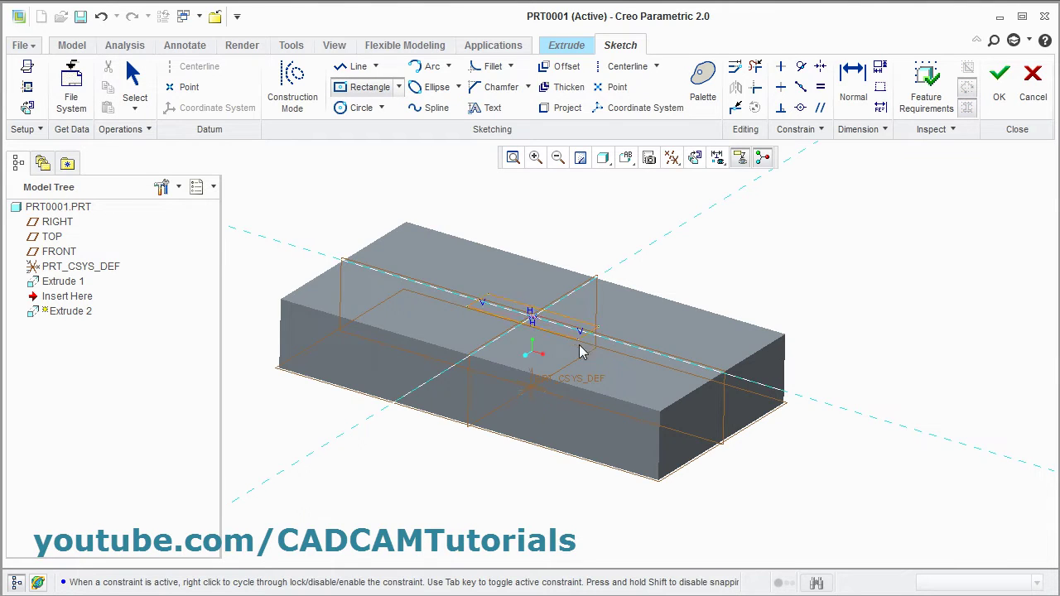
left_click(583, 361)
left_click(1000, 83)
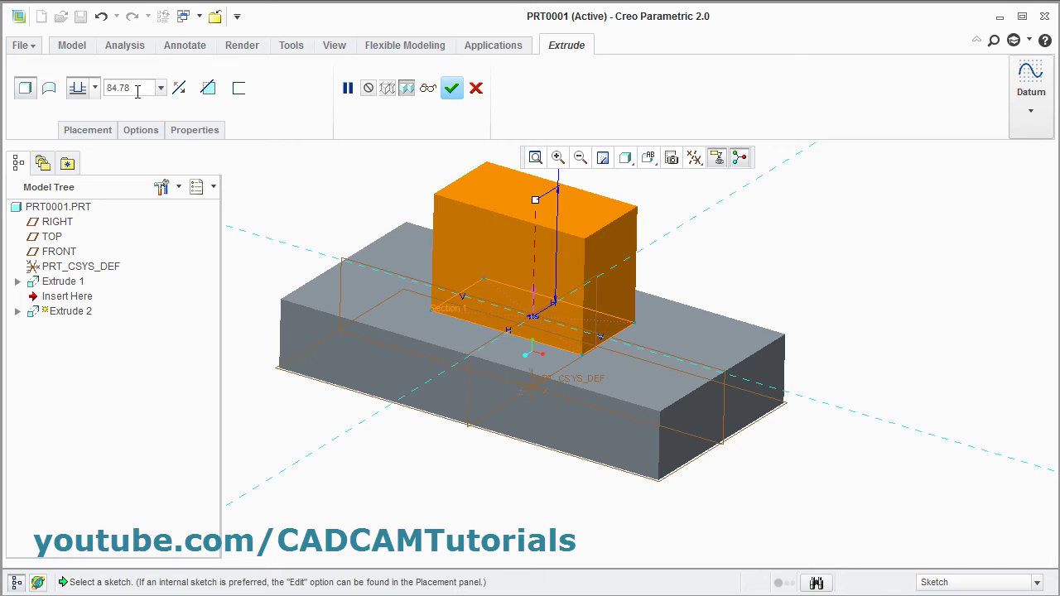
type("50")
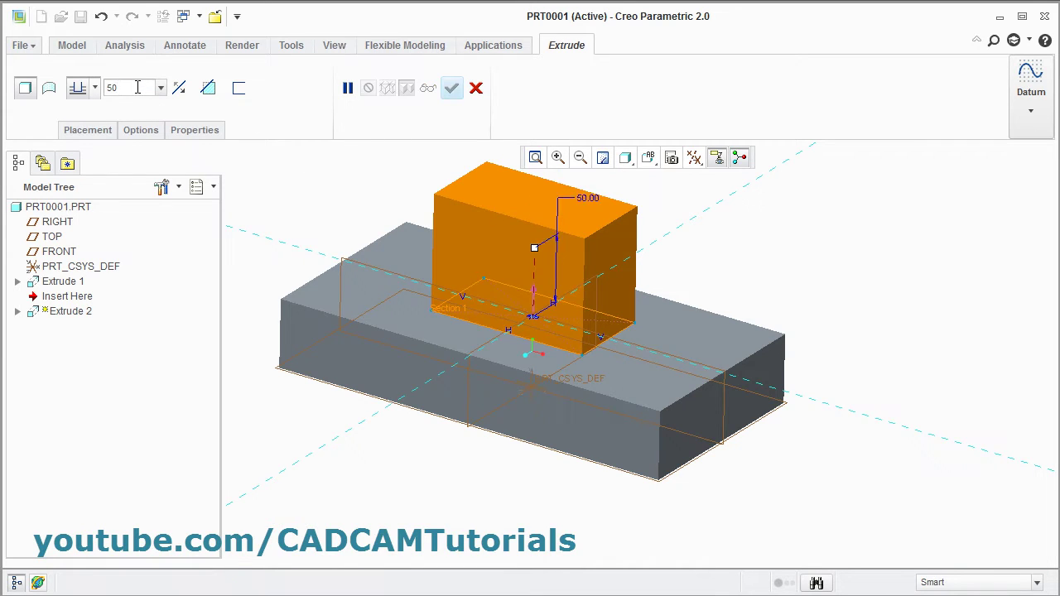
key("Return")
left_click(450, 91)
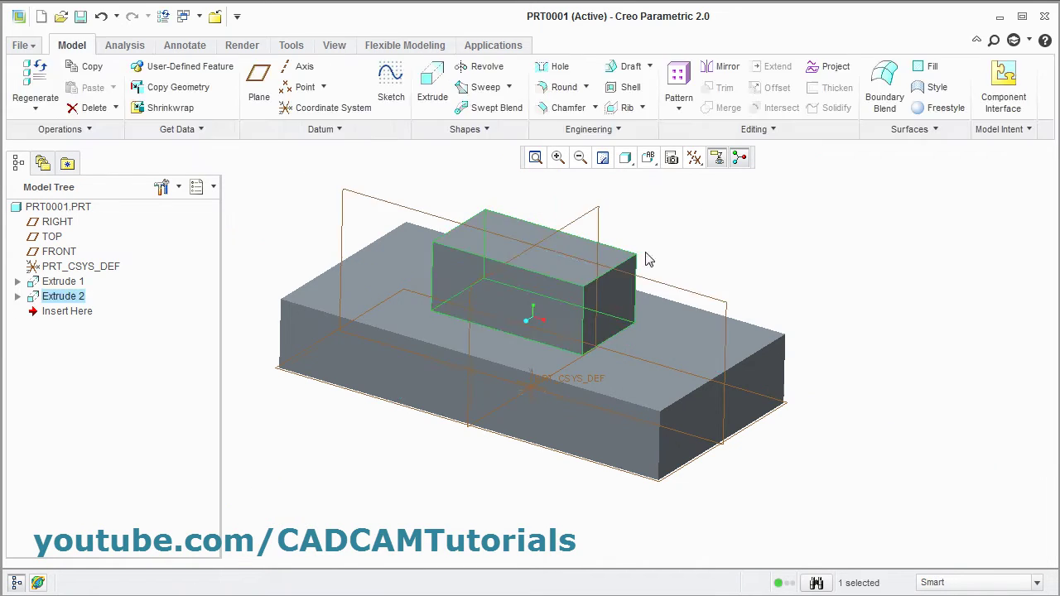
left_click(585, 87)
Apply Auto Round with a radius of 15 to all edges of the block and boss
left_click(587, 132)
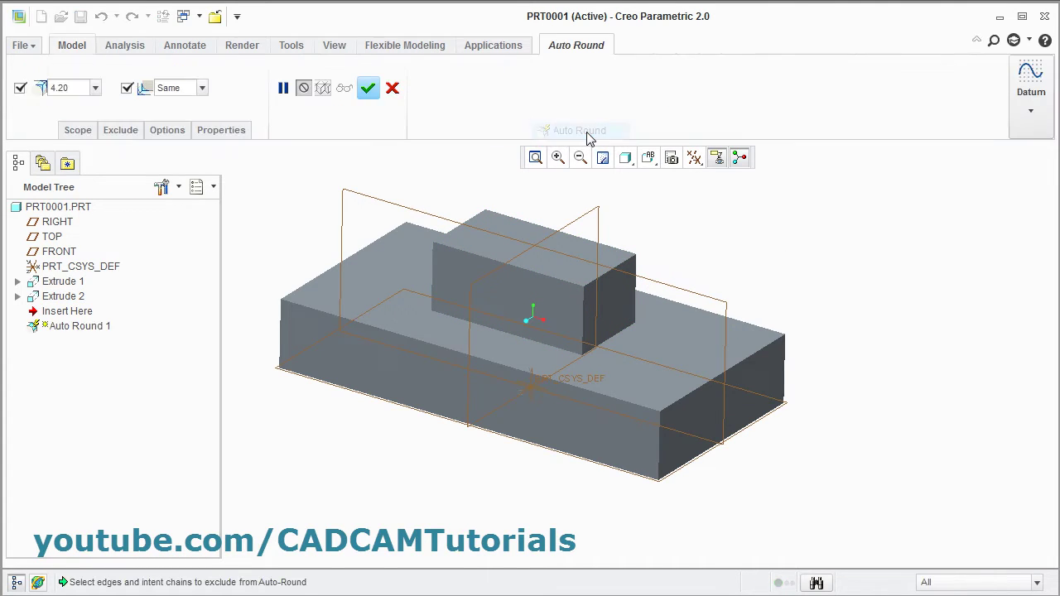
mouse_move(577, 471)
middle_mouse_down()
mouse_move(592, 473)
mouse_move(593, 445)
mouse_move(586, 485)
middle_mouse_up()
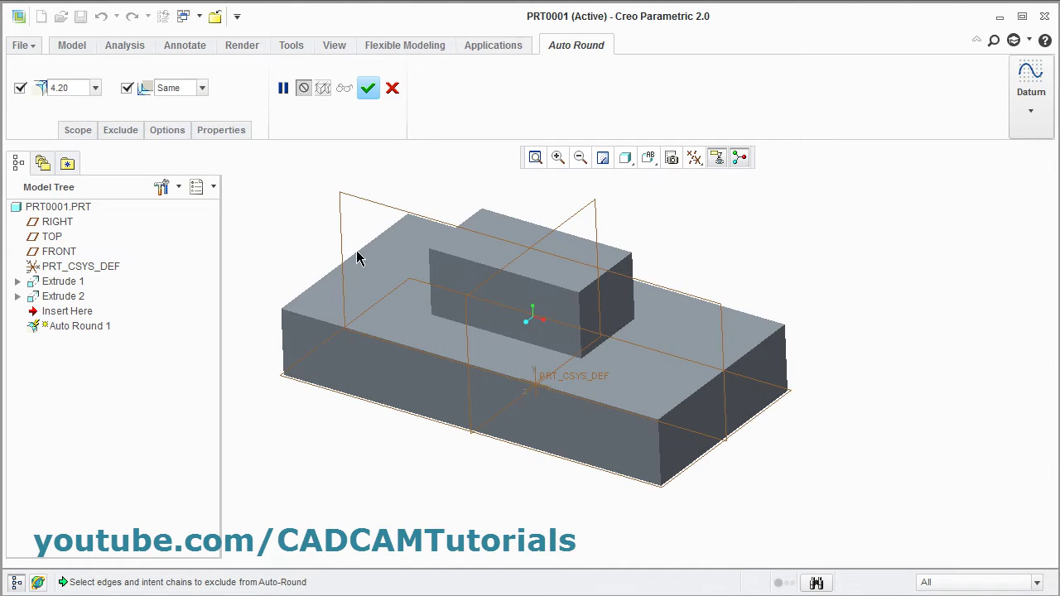
middle_click_drag(455, 436, 456, 438)
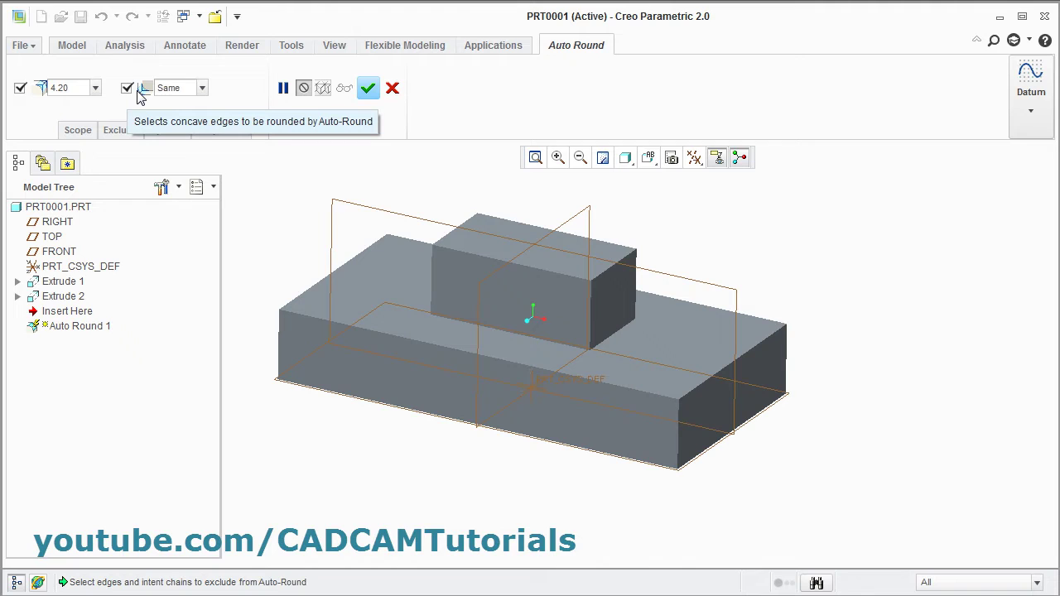
double_click(78, 88)
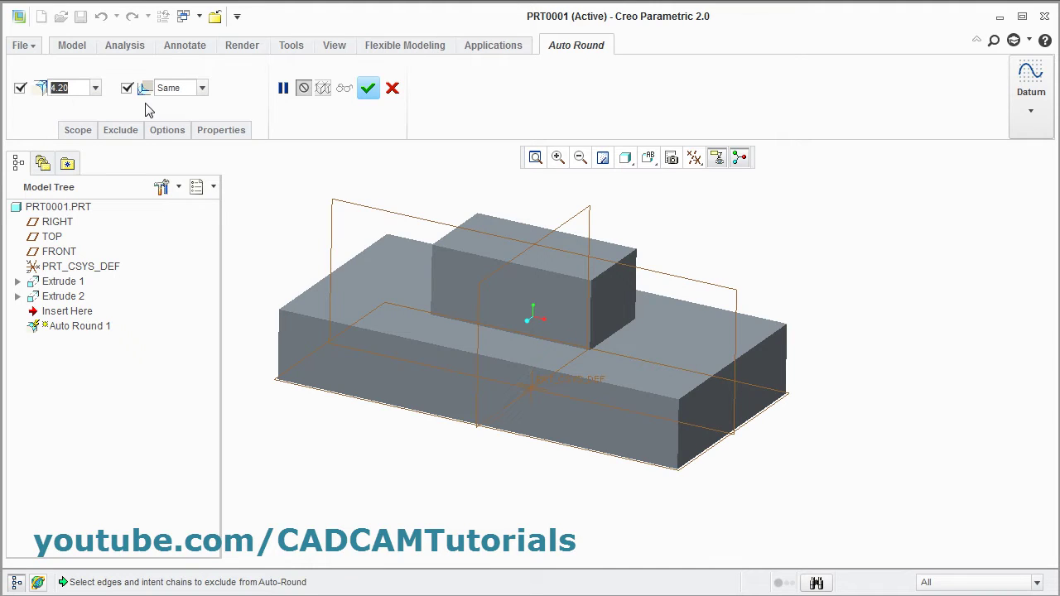
type("15")
key("Return")
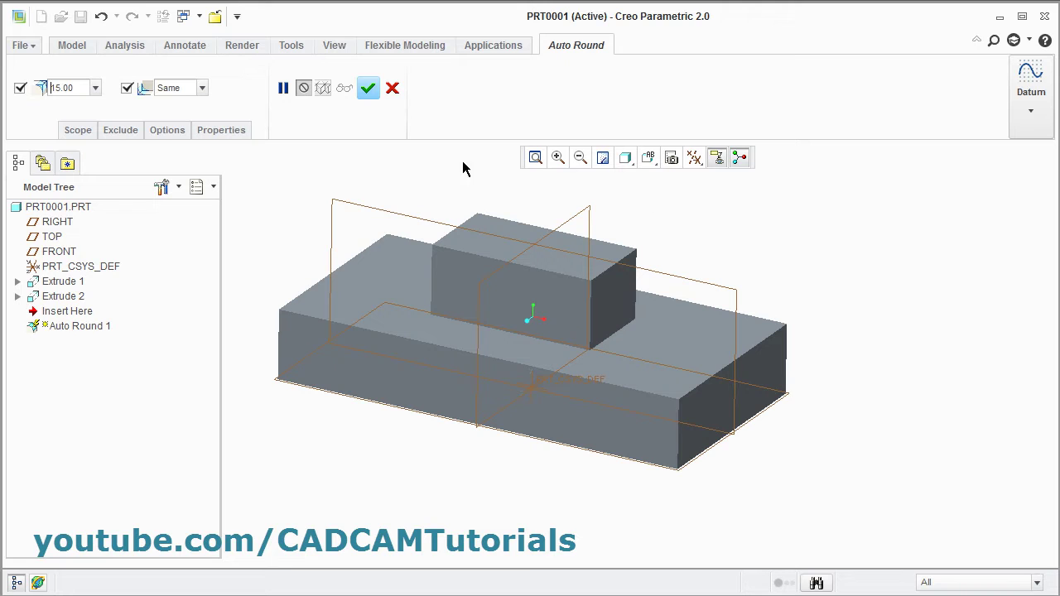
left_click(368, 89)
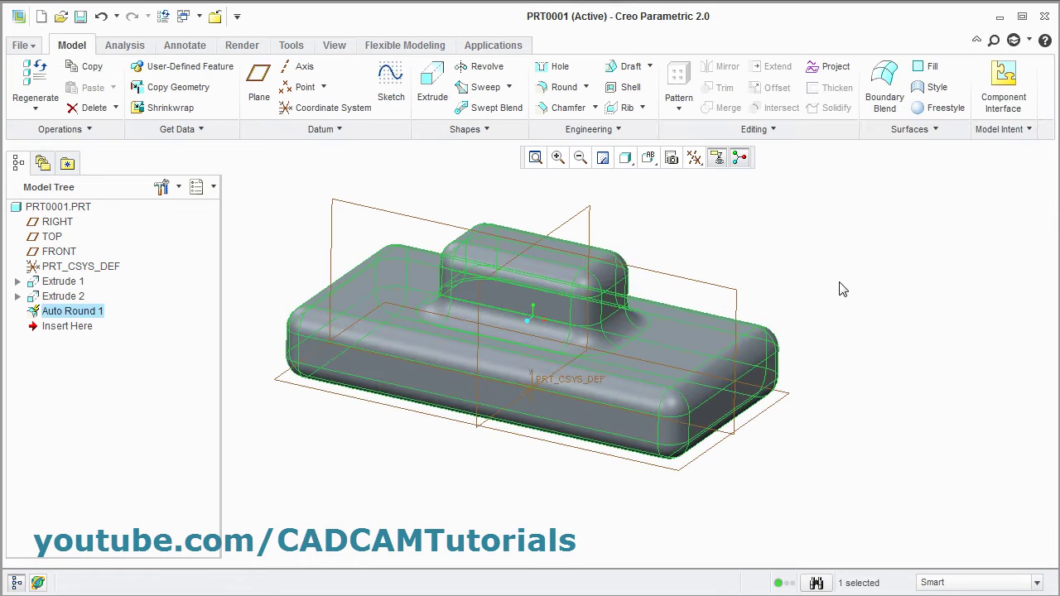
left_click(852, 279)
mouse_move(852, 279)
middle_mouse_down()
mouse_move(809, 277)
mouse_move(810, 220)
mouse_move(833, 250)
mouse_move(870, 267)
mouse_move(853, 246)
mouse_move(847, 274)
middle_mouse_up()
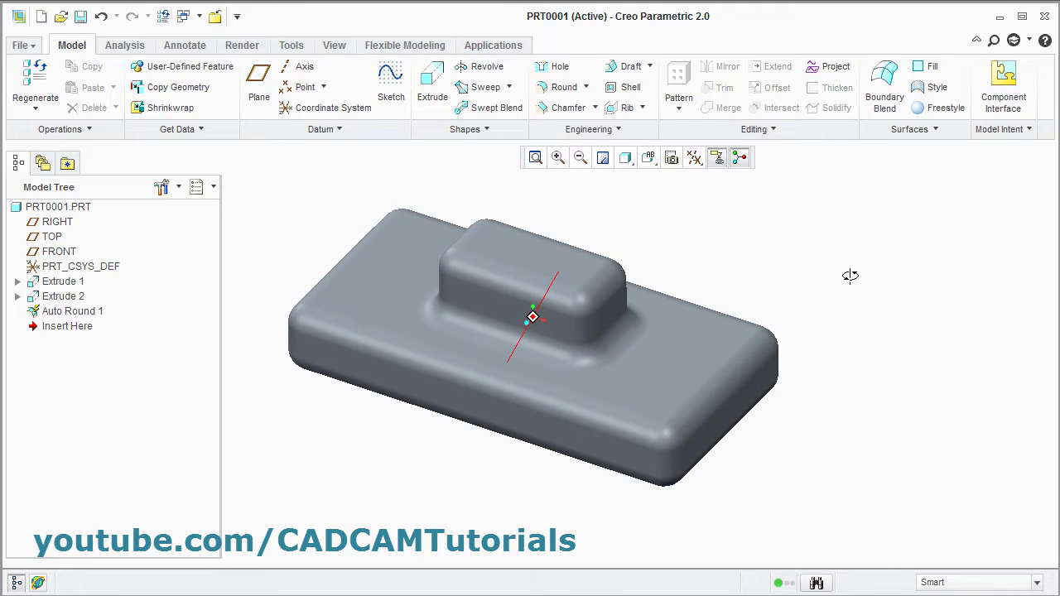
Redefine Auto Round 1 to exclude the boss's top and bottom front edges
right_click(77, 313)
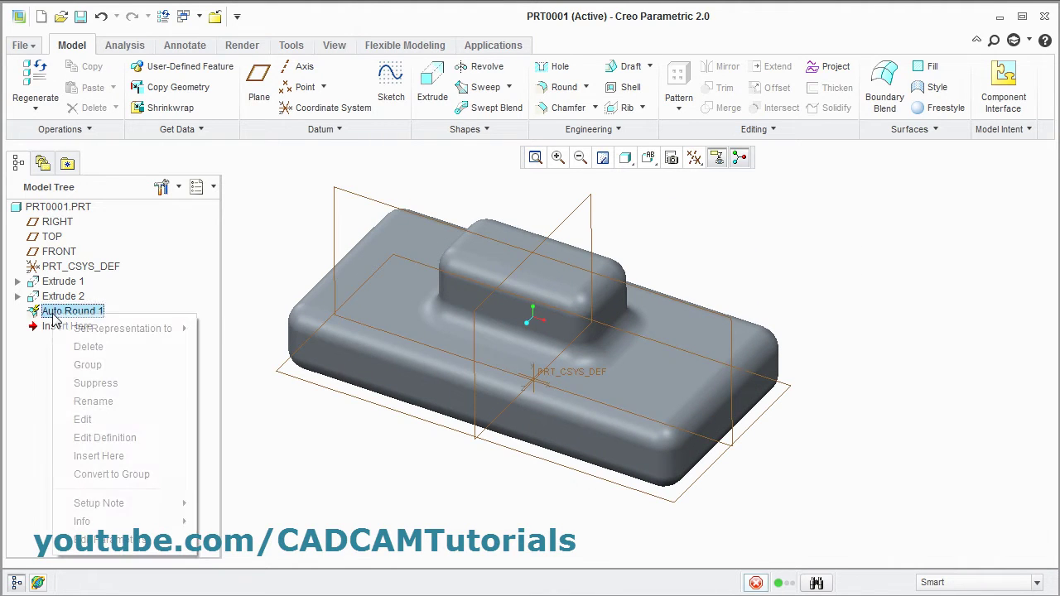
left_click(104, 445)
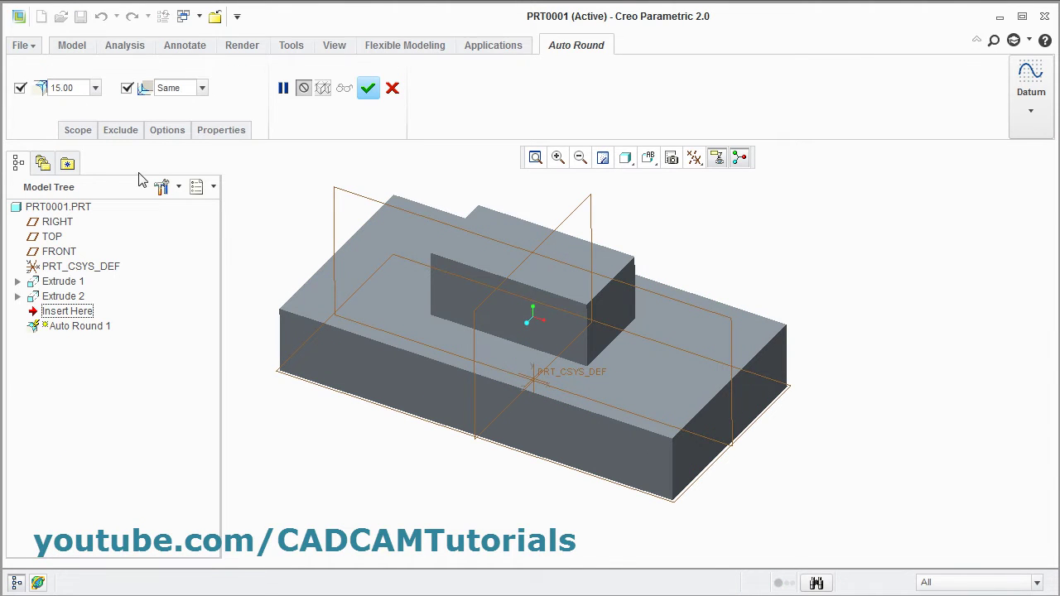
left_click(120, 133)
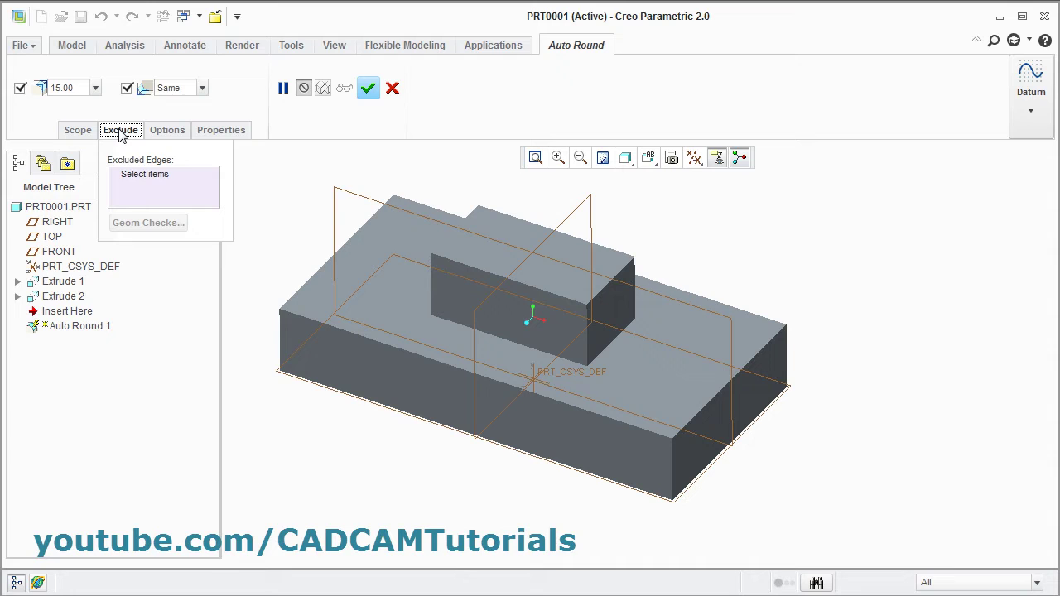
left_click(145, 182)
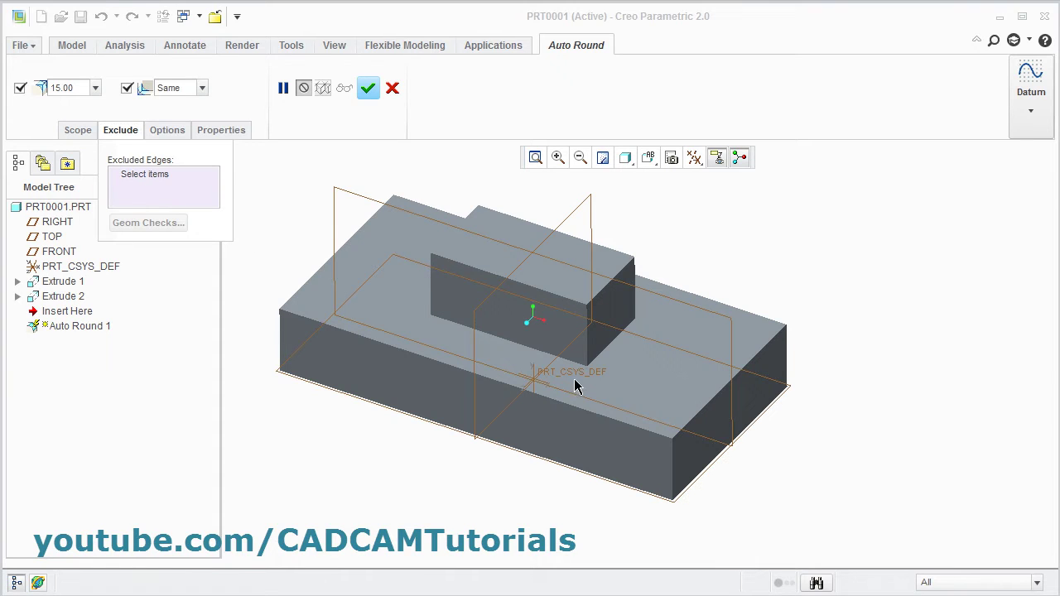
left_click(518, 350)
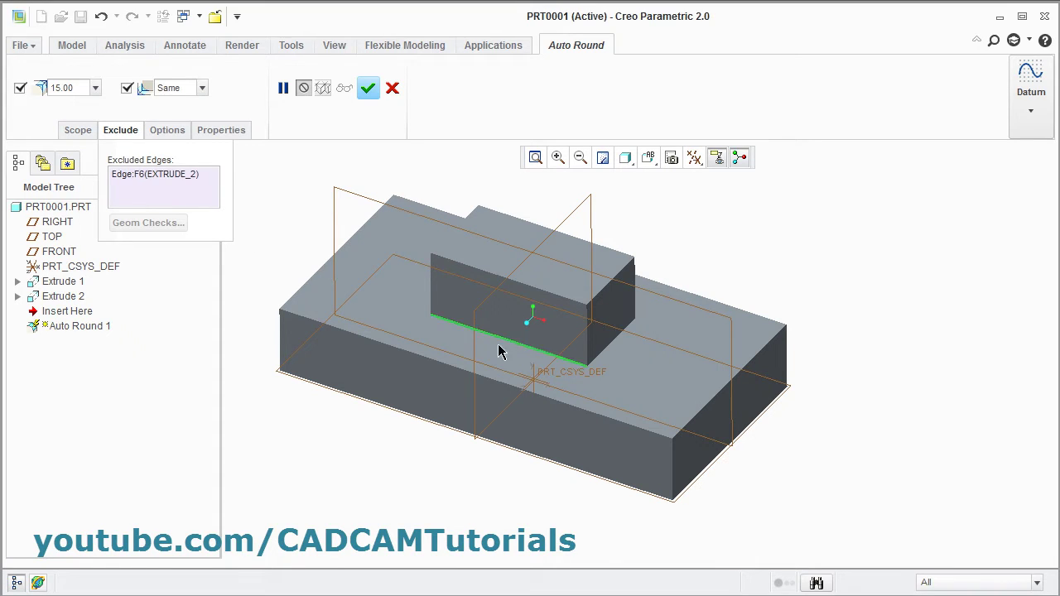
left_click(482, 276)
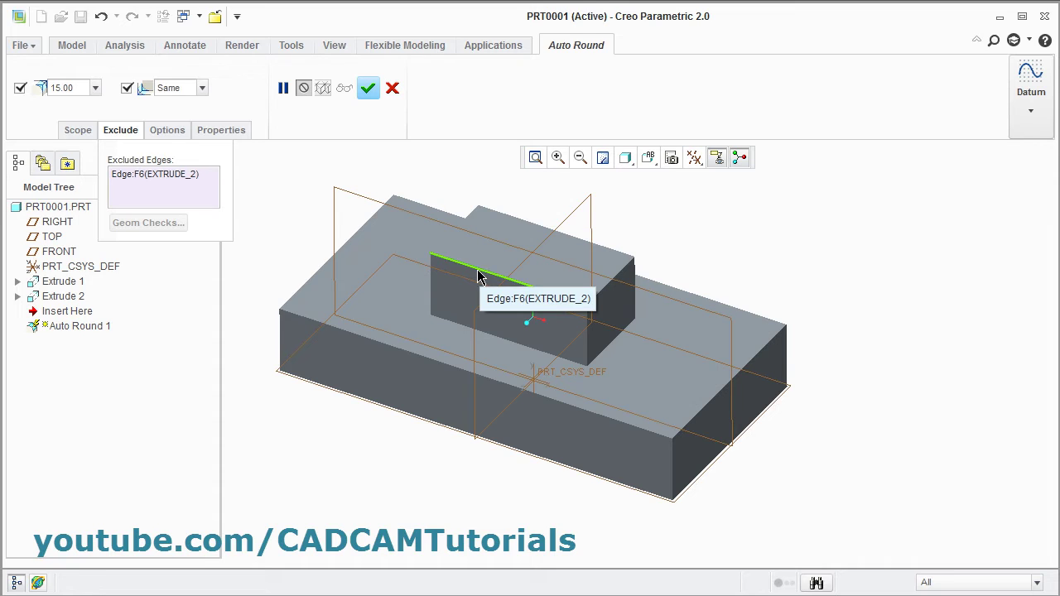
left_click(460, 329, "ctrl")
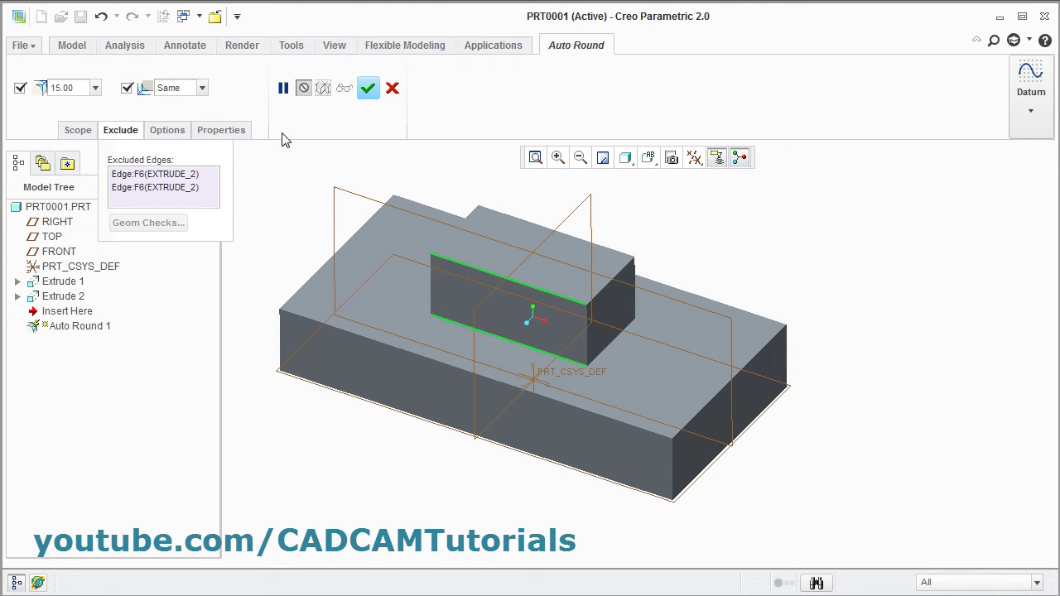
left_click(370, 93)
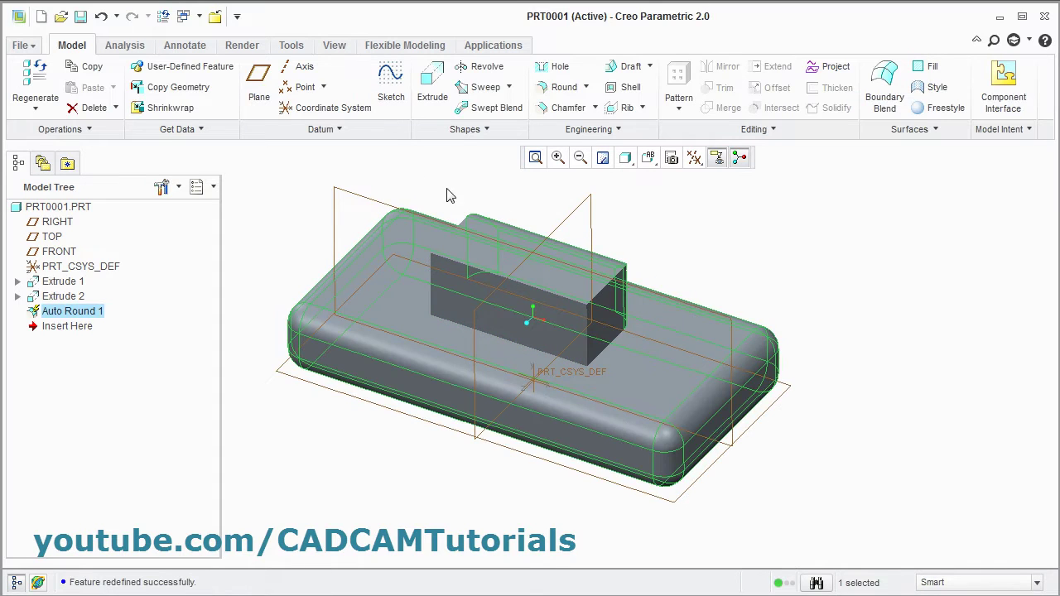
middle_click_drag(663, 398, 626, 487)
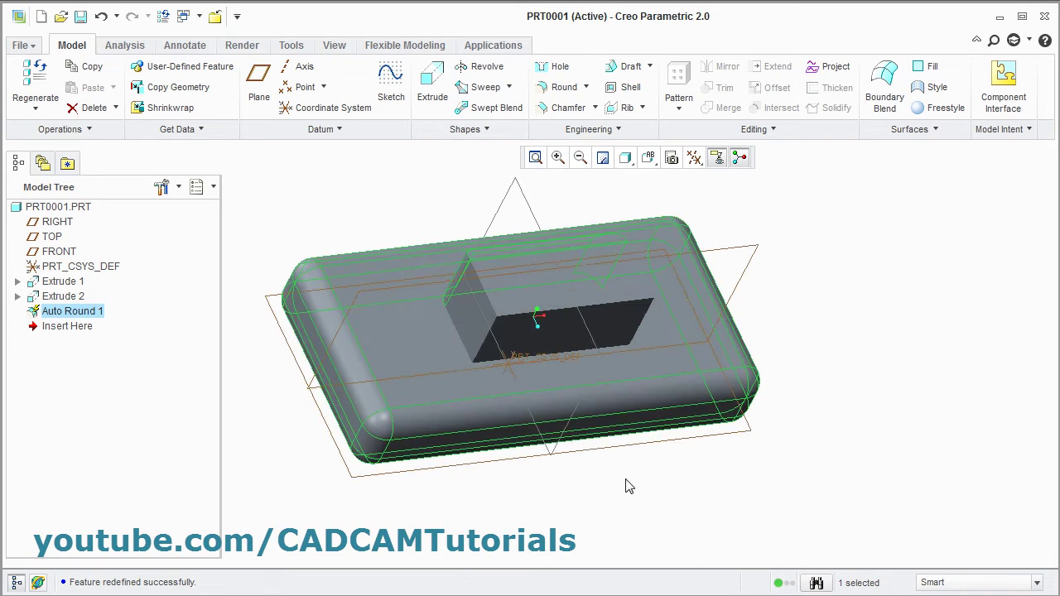
left_click(468, 458)
middle_click_drag(468, 458, 406, 391)
Remove both excluded edges from Auto Round 1 and reapply the 15 rounds
right_click(69, 316)
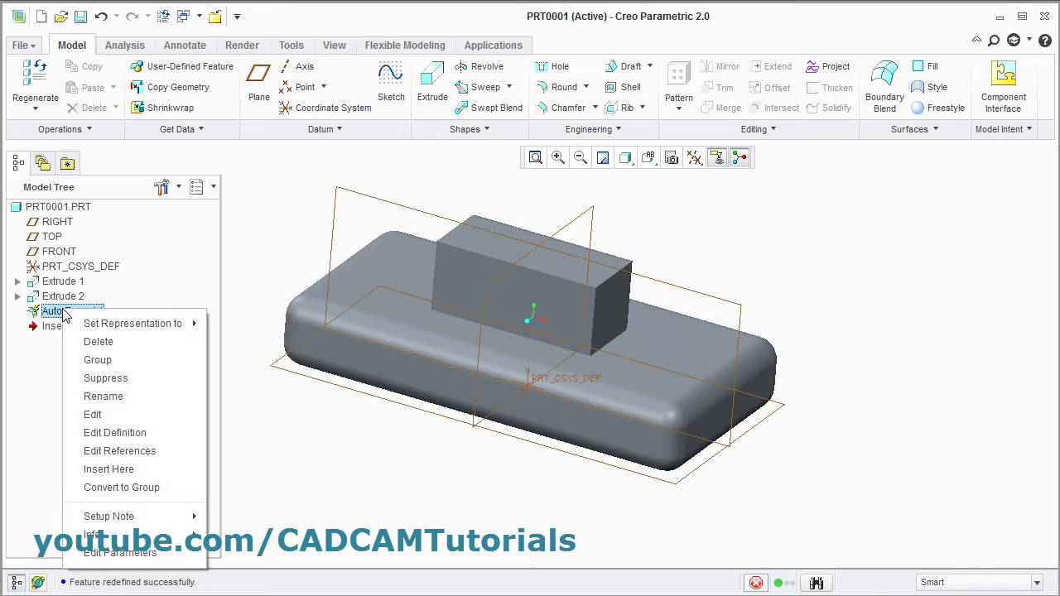
left_click(164, 436)
left_click(164, 436)
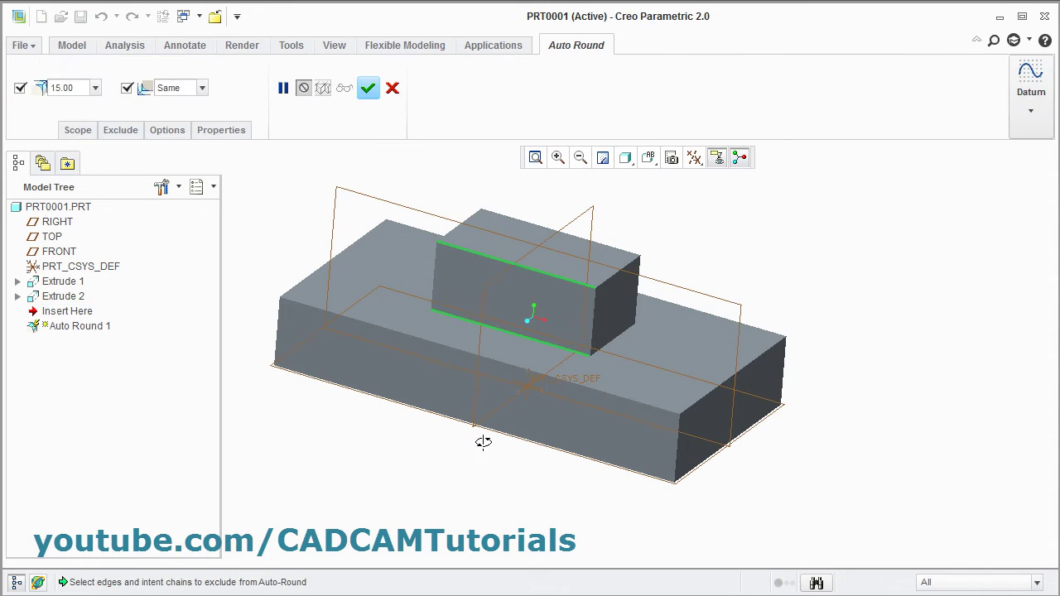
left_click(120, 130)
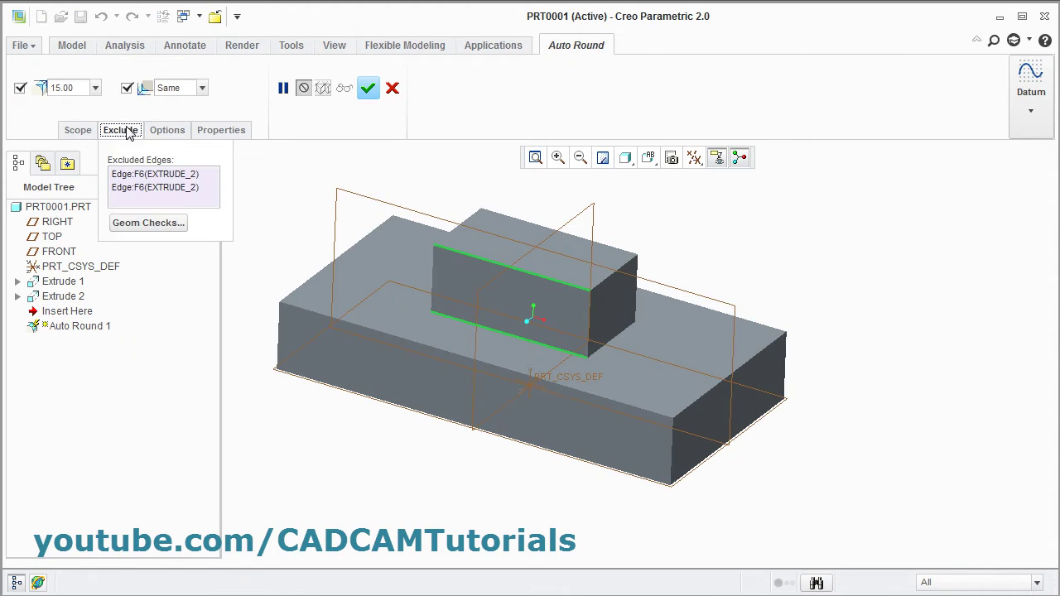
right_click(151, 176)
left_click(177, 188)
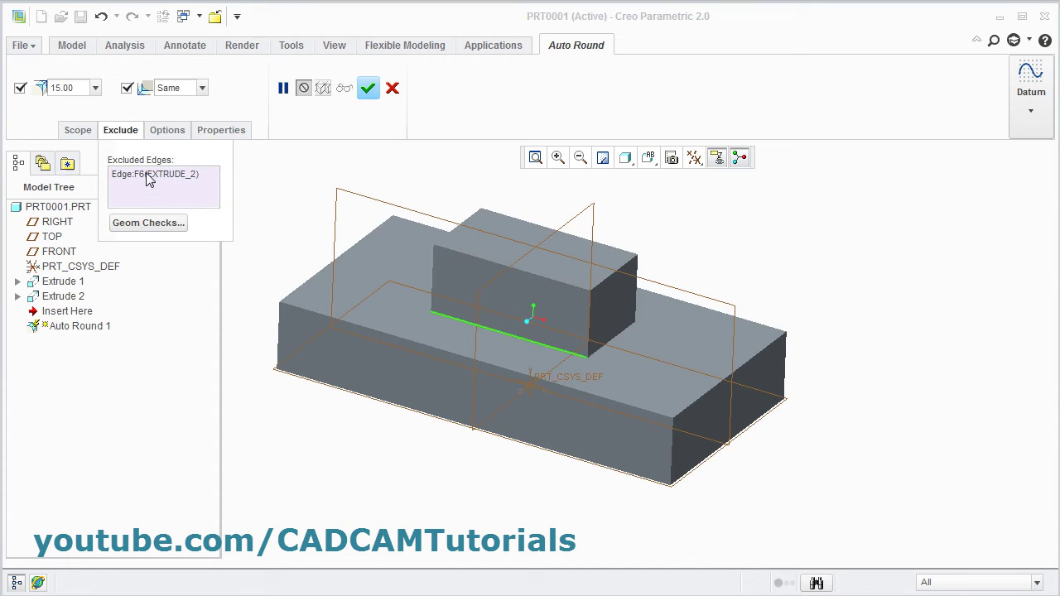
right_click(148, 175)
left_click(185, 188)
left_click(120, 130)
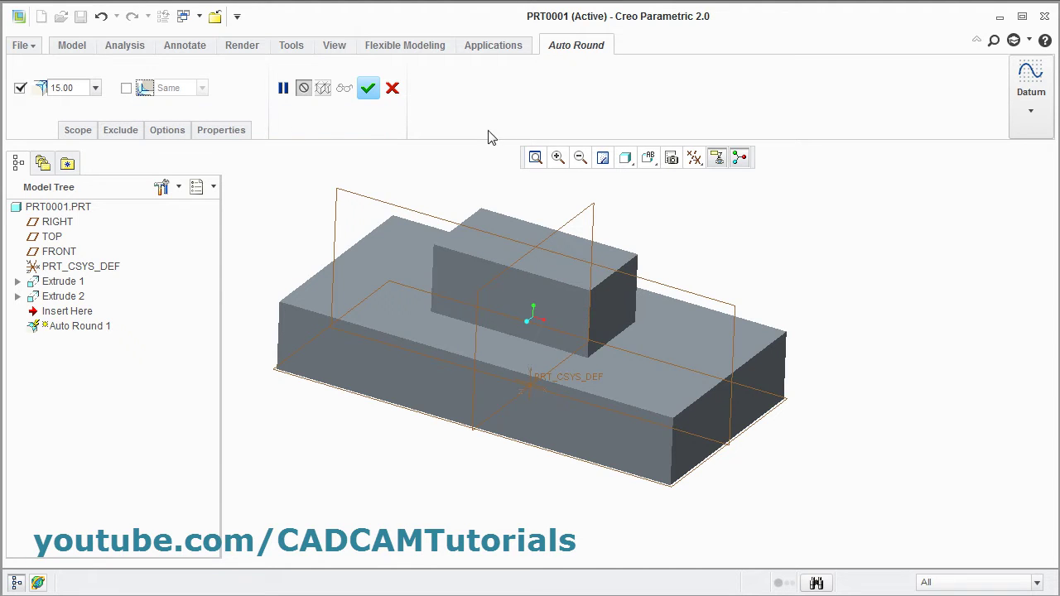
left_click(368, 88)
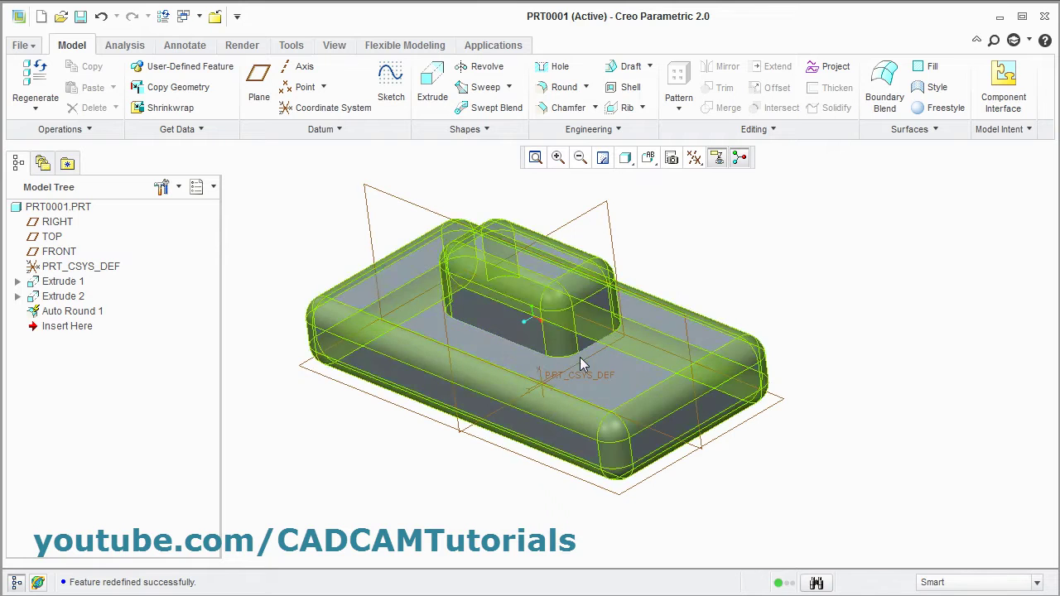
middle_click_drag(579, 361, 545, 361)
Delete Auto Round 1 from the Model Tree and confirm the deletion
right_click(72, 319)
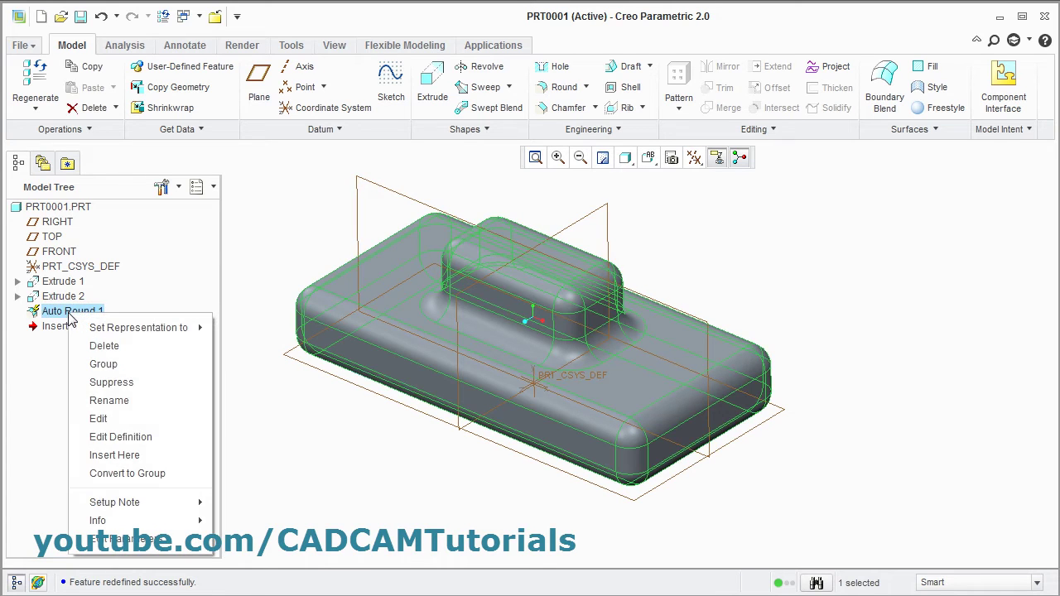
left_click(108, 346)
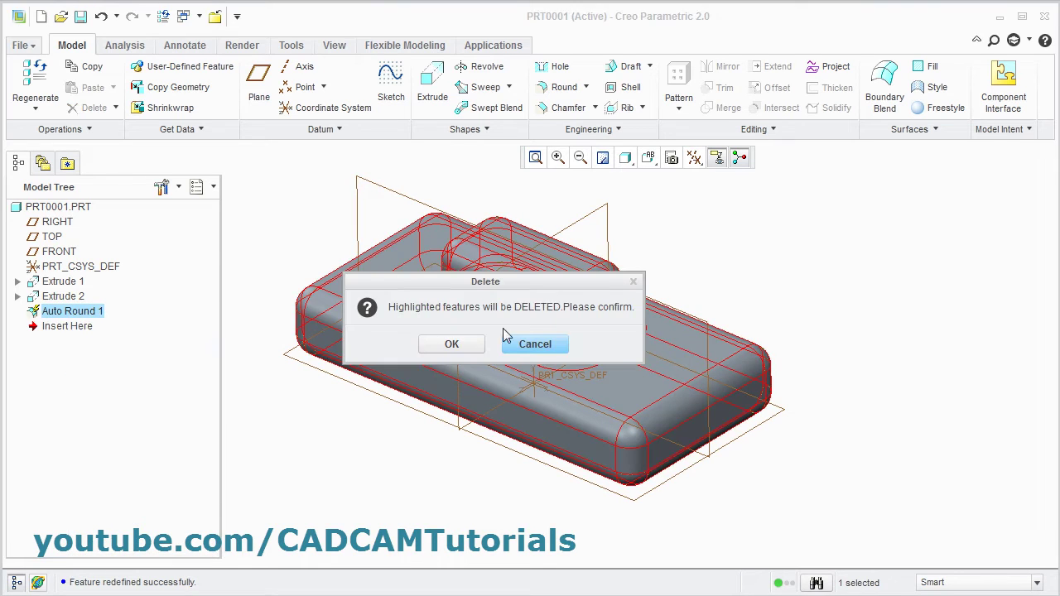
left_click(453, 344)
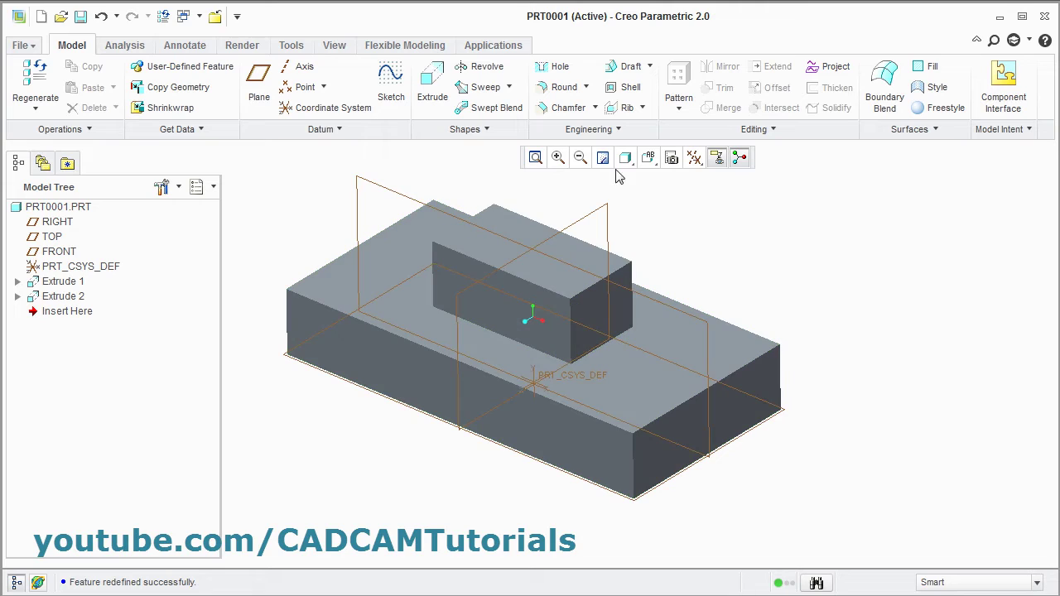
Round the base's front top edge as a variable round, setting the right-end radius to 20
left_click(558, 89)
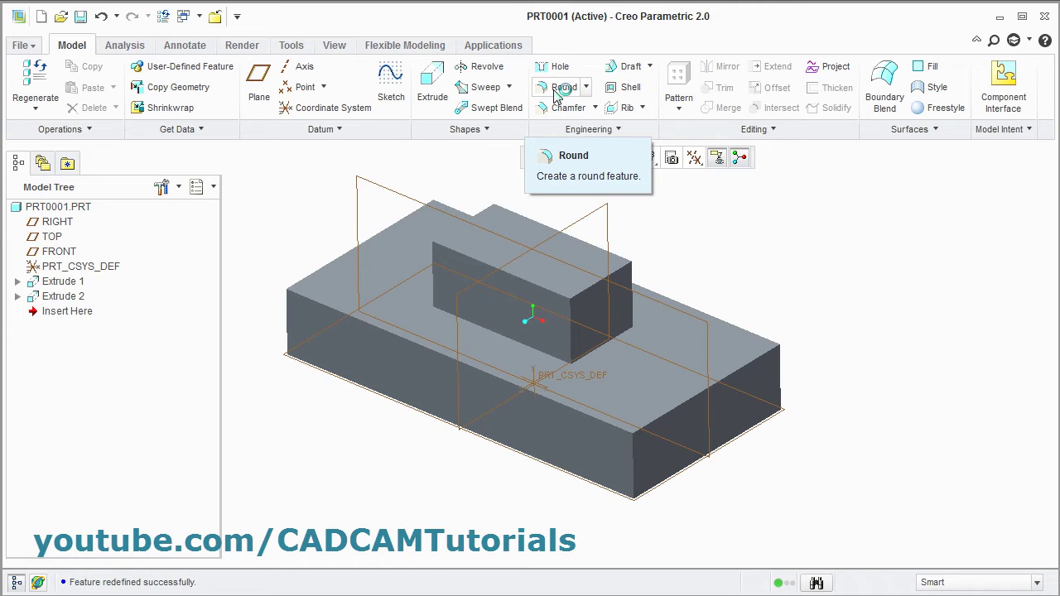
left_click(484, 377)
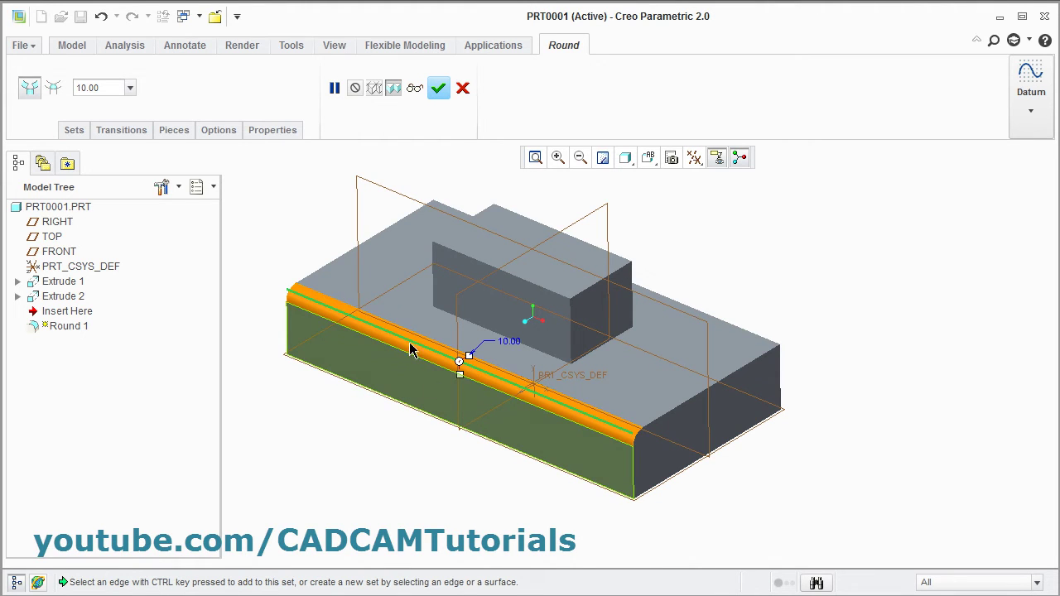
right_click(514, 392)
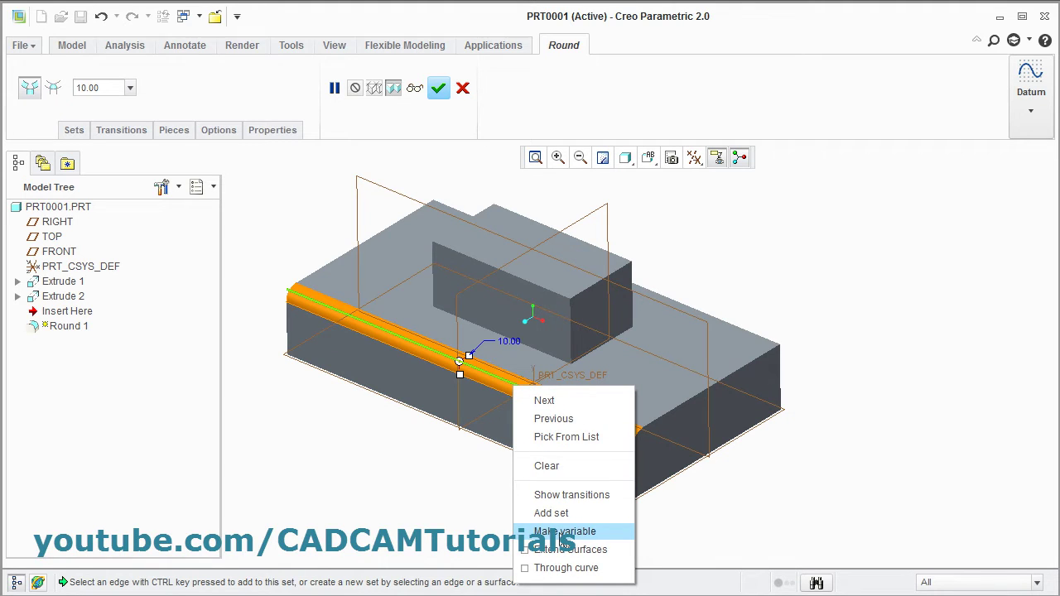
left_click(563, 532)
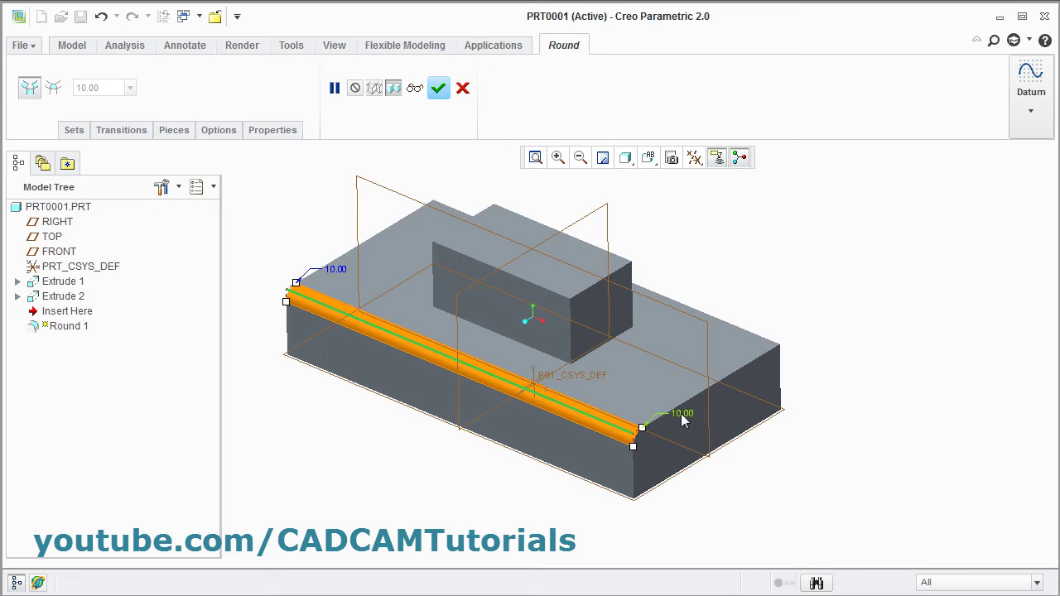
type("20")
key("Return")
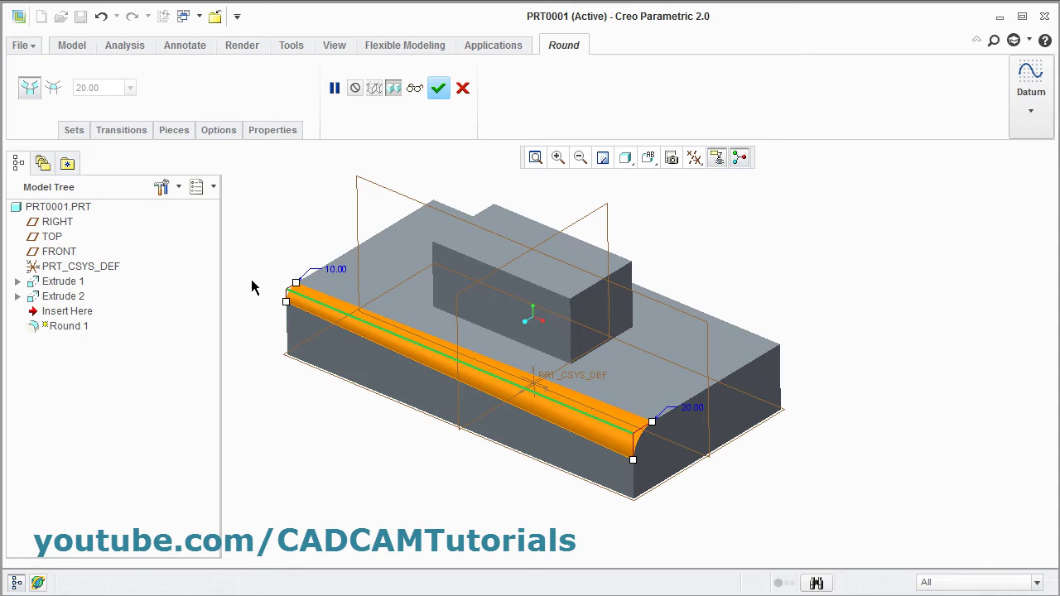
left_click(75, 131)
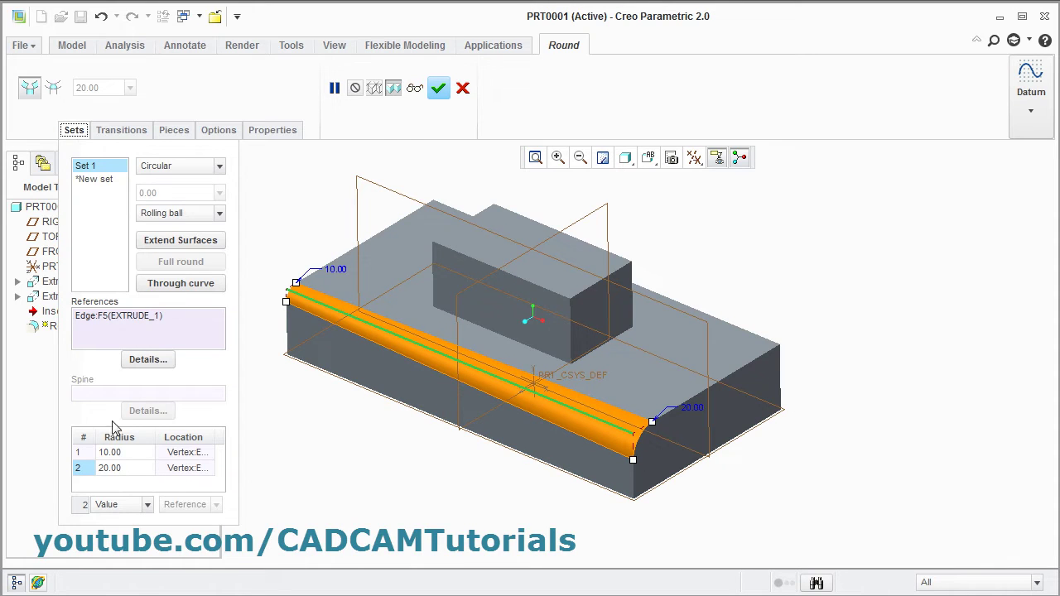
Add a third radius point at location 0.5 along the edge with radius 30
right_click(126, 487)
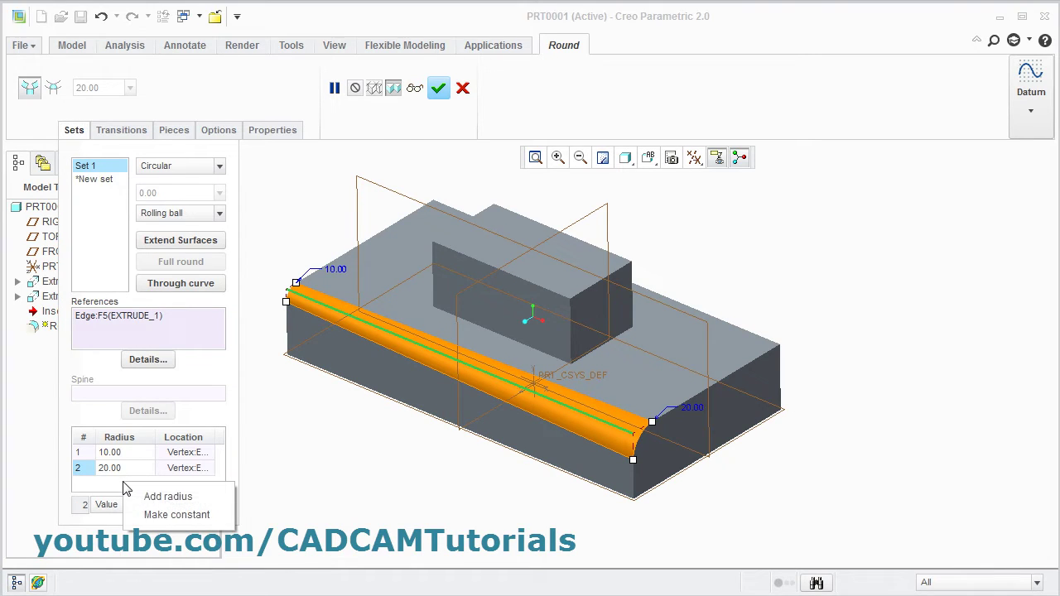
left_click(169, 497)
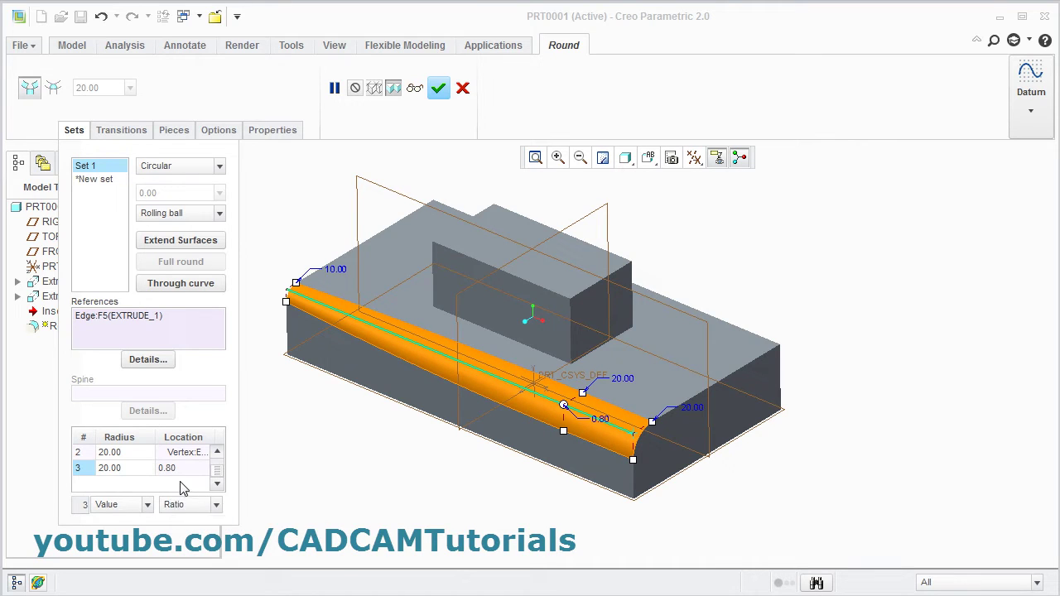
left_click(172, 470)
type("0.5")
key("Return")
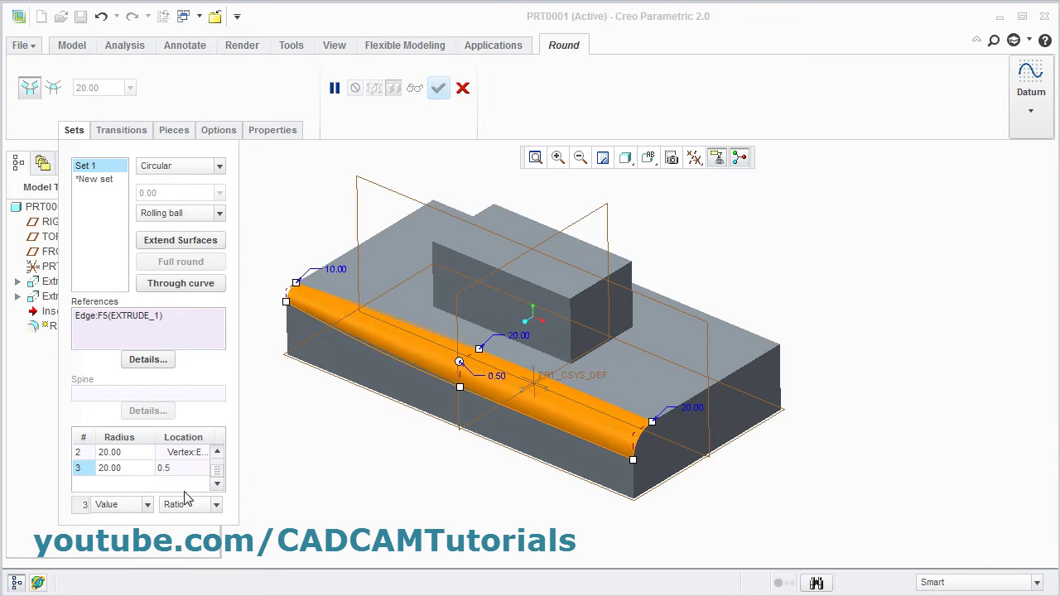
left_click(116, 468)
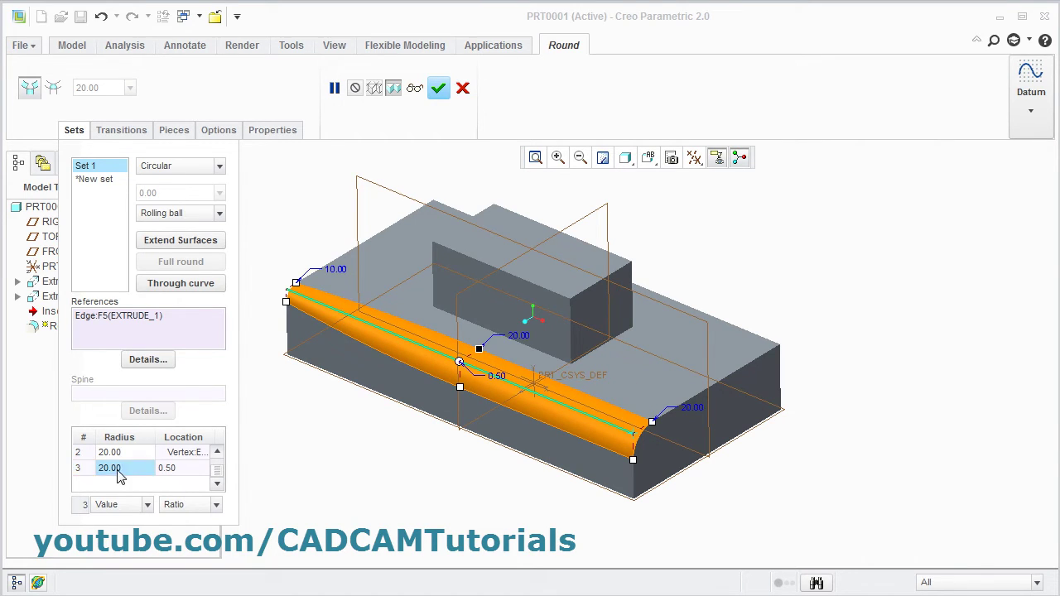
type("30")
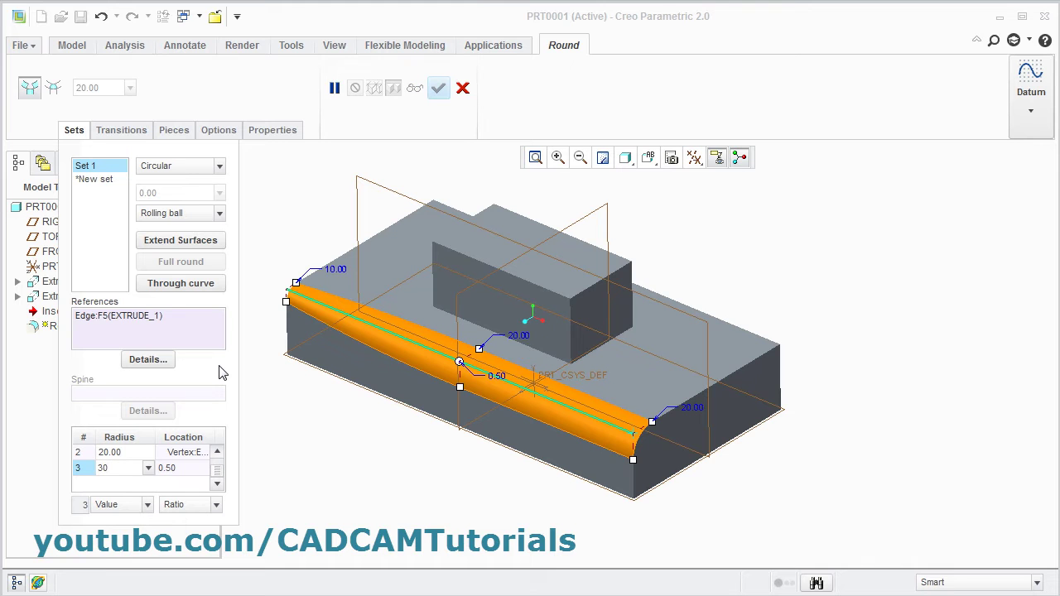
key("Return")
left_click(74, 131)
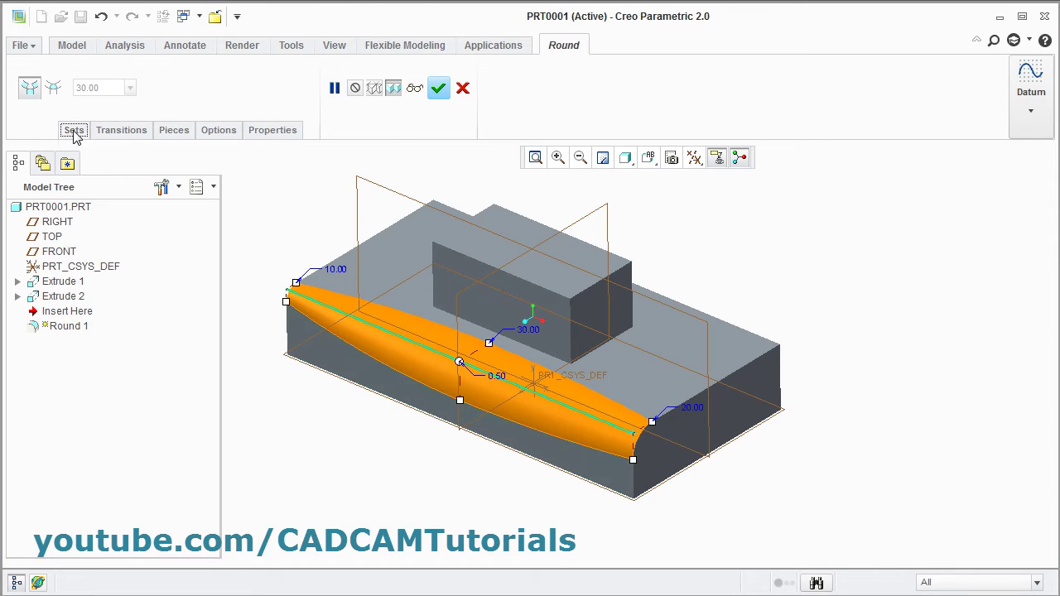
mouse_move(373, 433)
middle_mouse_down()
mouse_move(456, 445)
mouse_move(470, 465)
mouse_move(414, 428)
mouse_move(382, 426)
middle_mouse_up()
Complete the variable Round 1 and begin a new edge chamfer
left_click(439, 88)
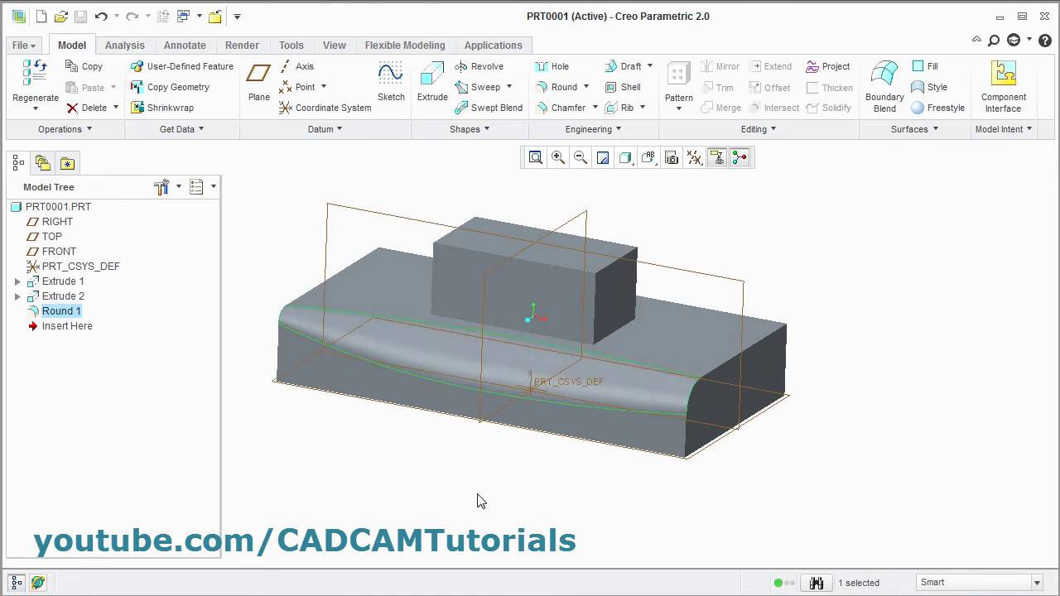
middle_click_drag(477, 499, 637, 429)
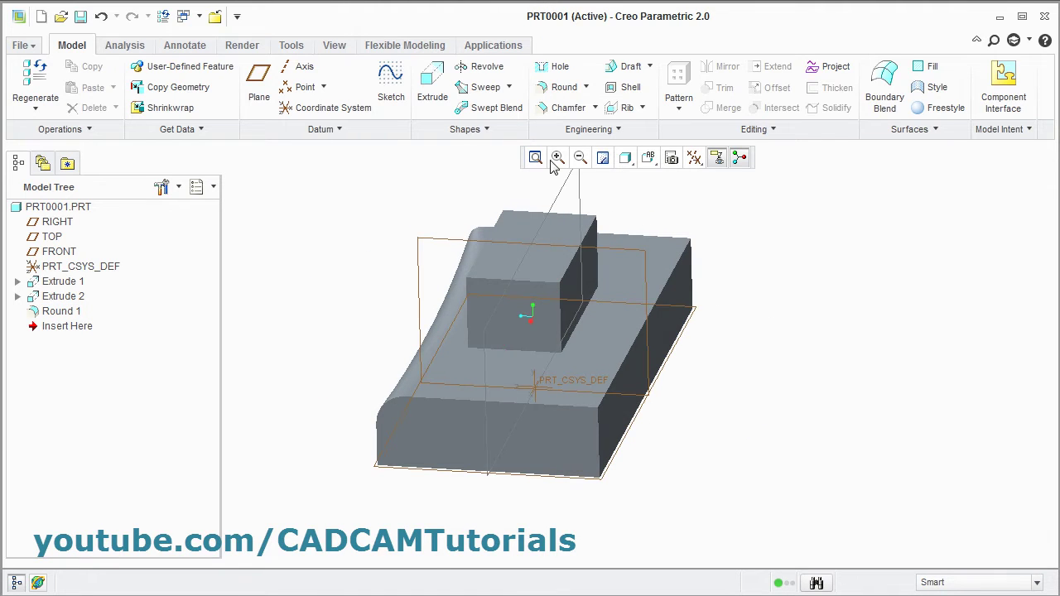
left_click(568, 116)
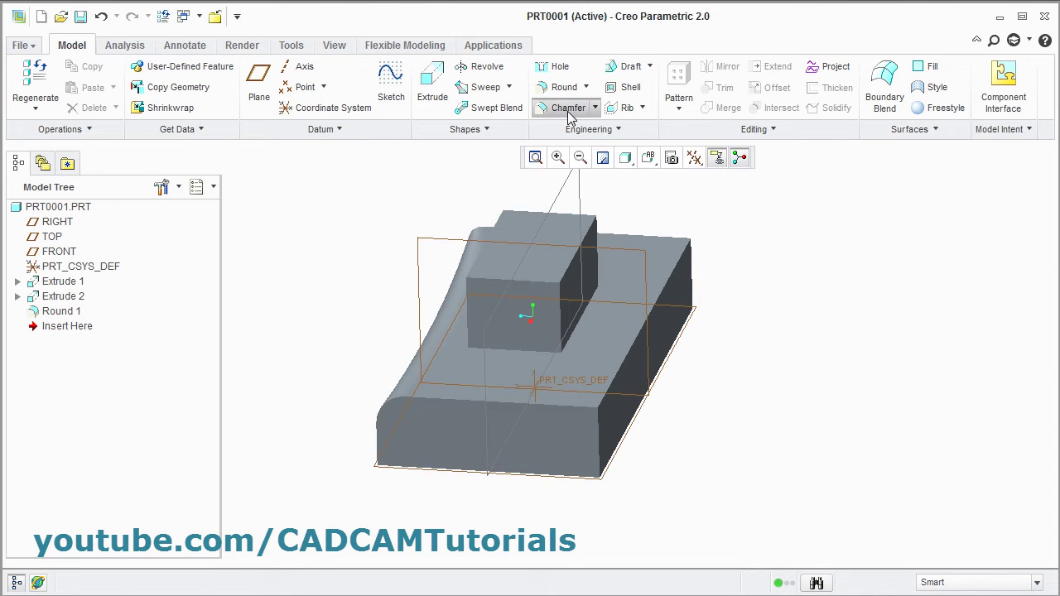
middle_click_drag(723, 438, 697, 456)
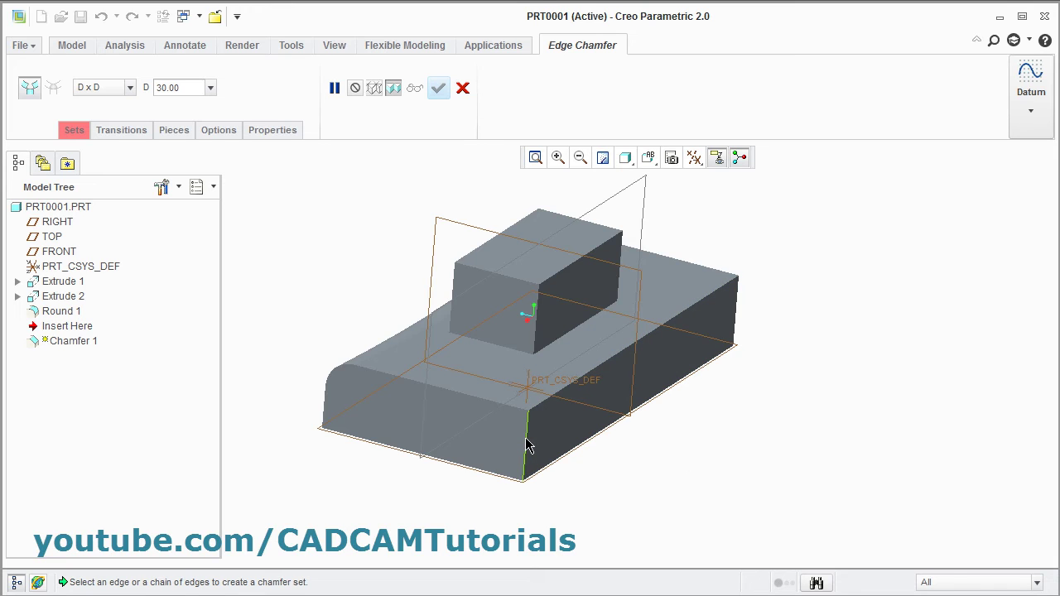
Chamfer the base's vertical front corner edge at D x D 30
left_click(528, 446)
middle_click_drag(686, 508, 577, 504)
double_click(180, 86)
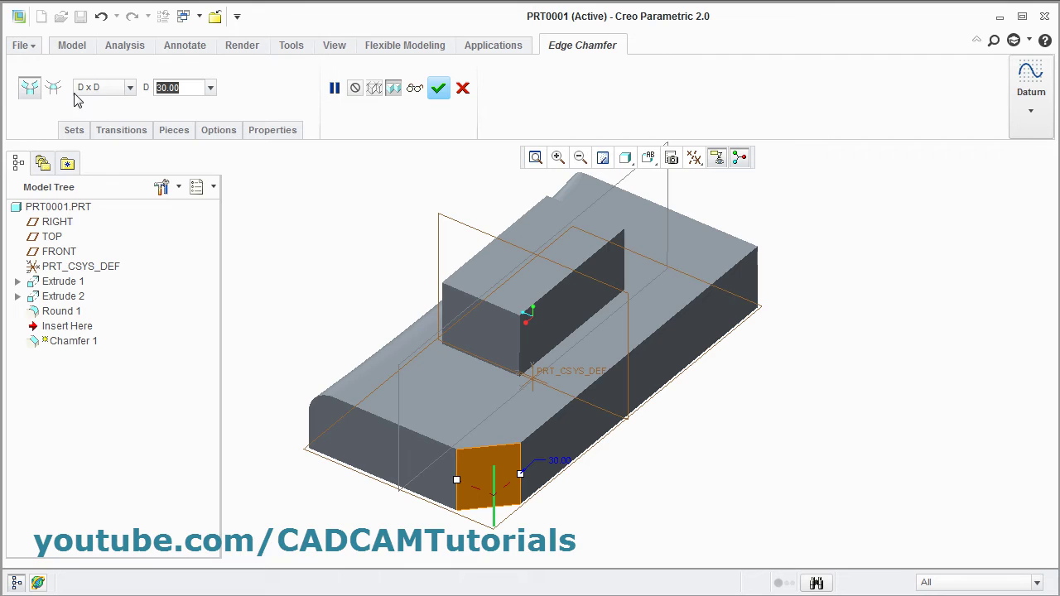
scroll(520, 514, "down", 3)
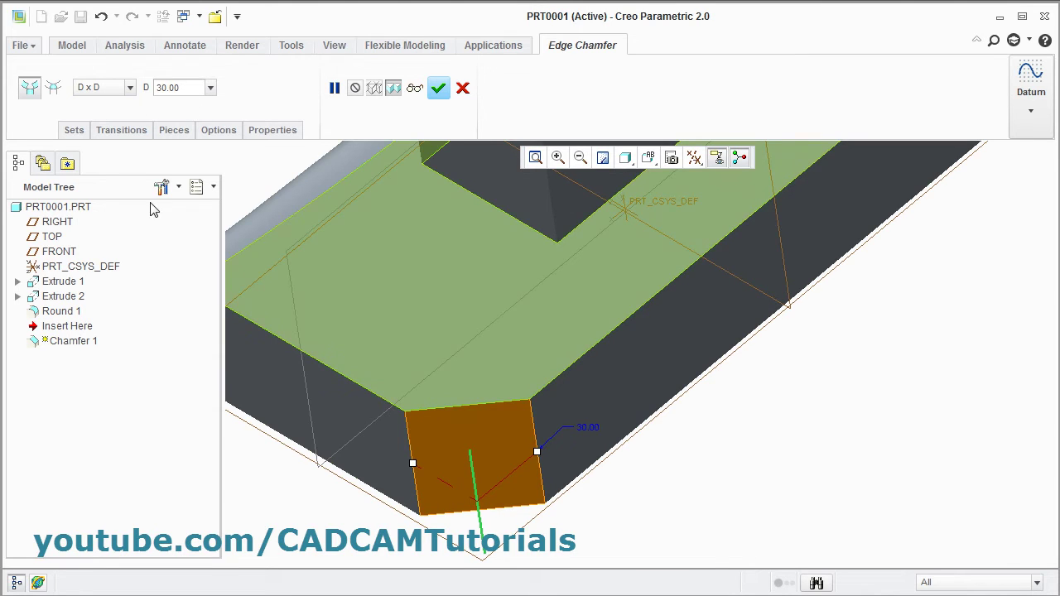
left_click(130, 89)
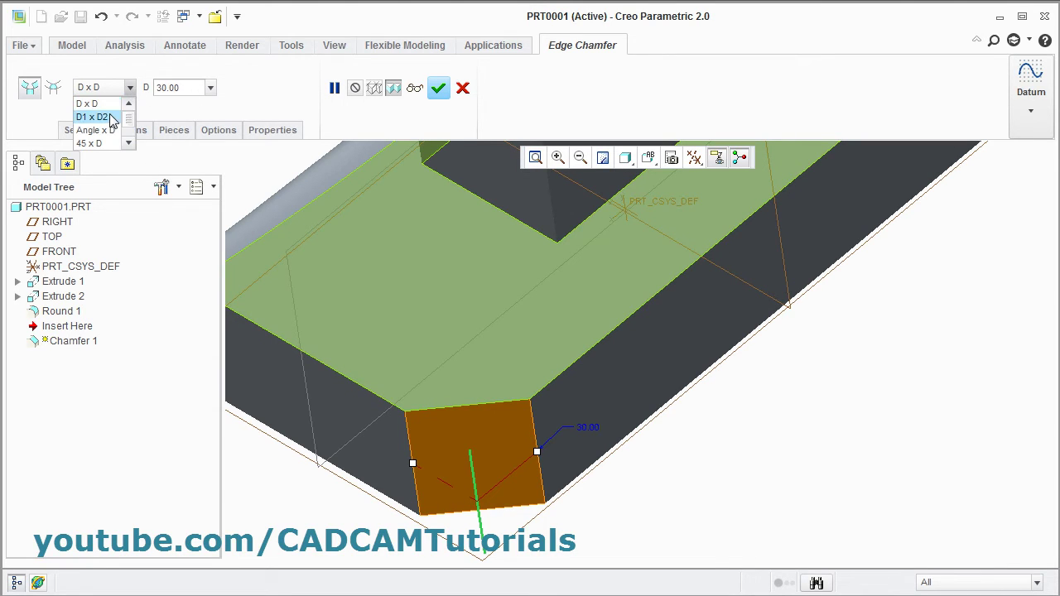
Switch the chamfer to two distances with the second distance at 40, trying the direction flip
left_click(105, 117)
left_click(270, 89)
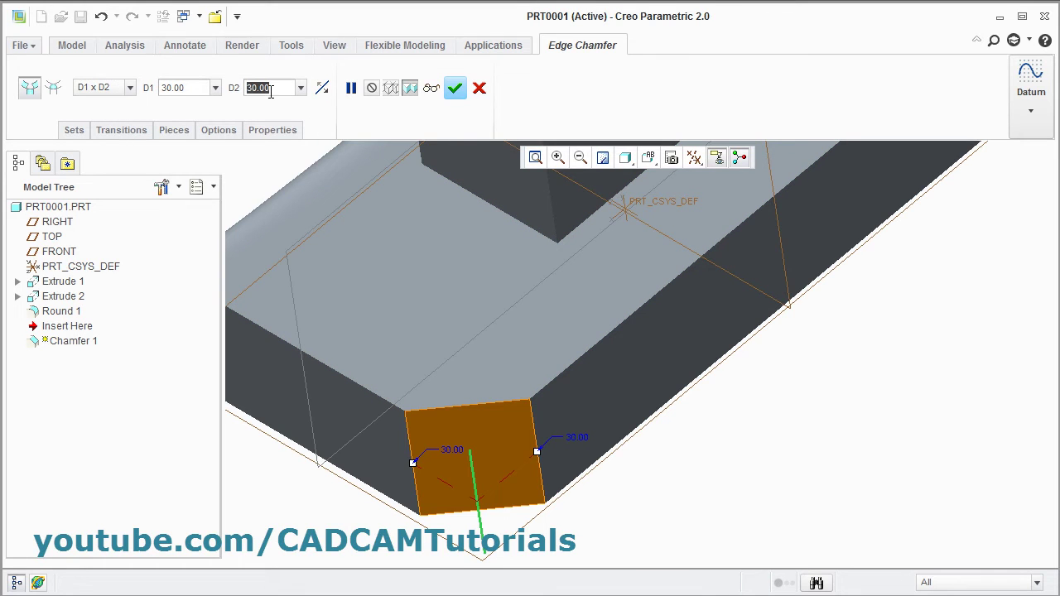
type("40")
key("Return")
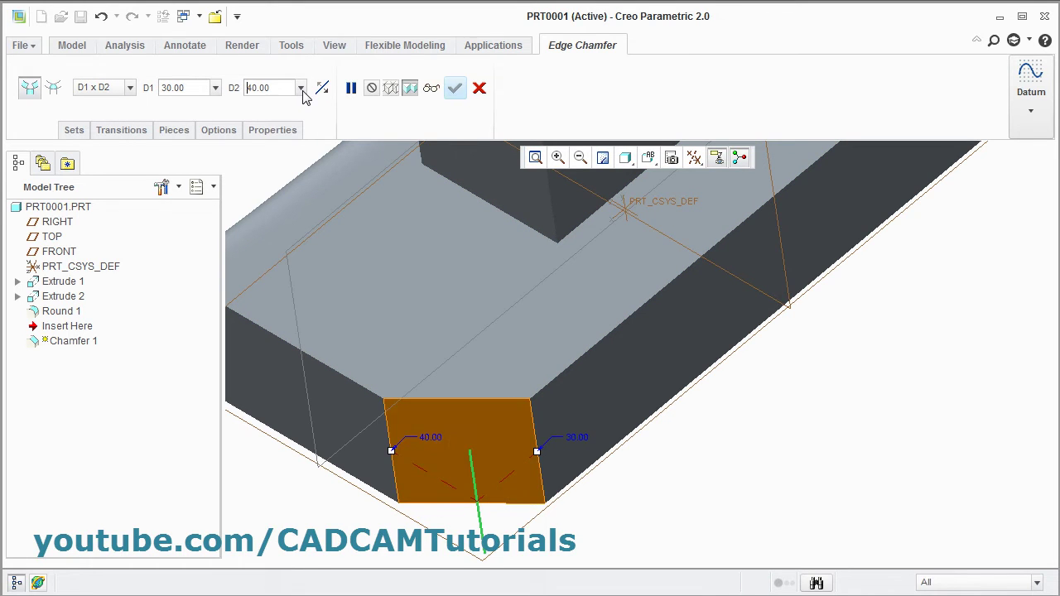
middle_click_drag(637, 243, 653, 262)
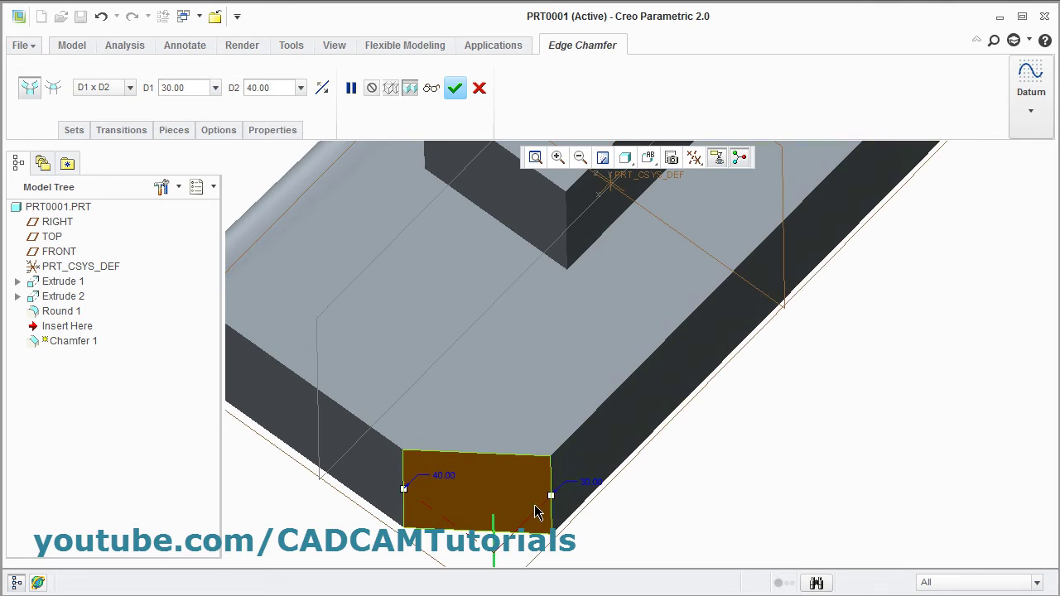
left_click(320, 87)
left_click(322, 89)
left_click(321, 89)
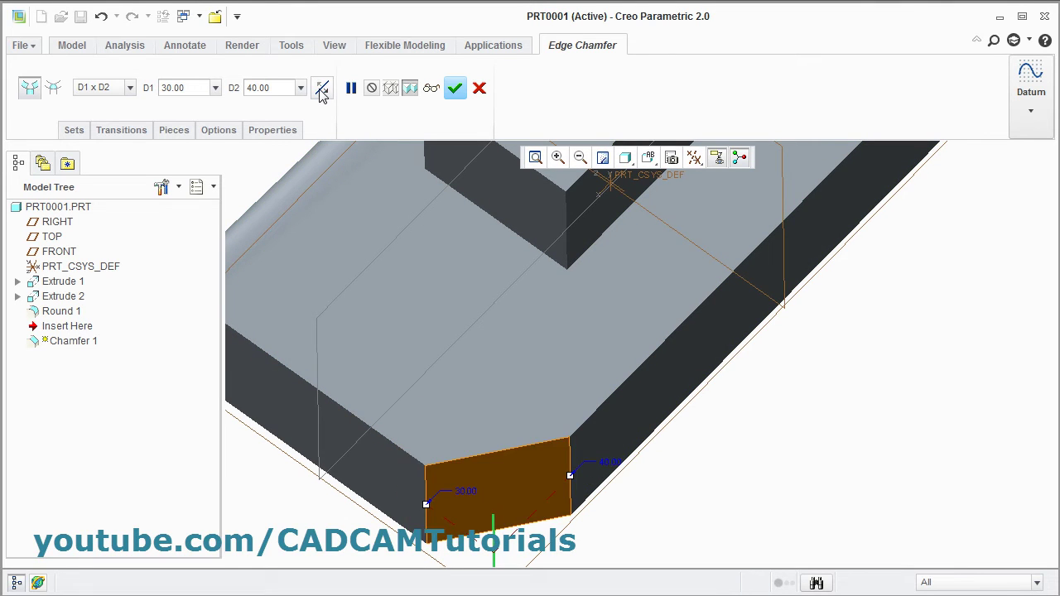
Change the chamfer scheme to Angle x D with a 60° angle
left_click(129, 89)
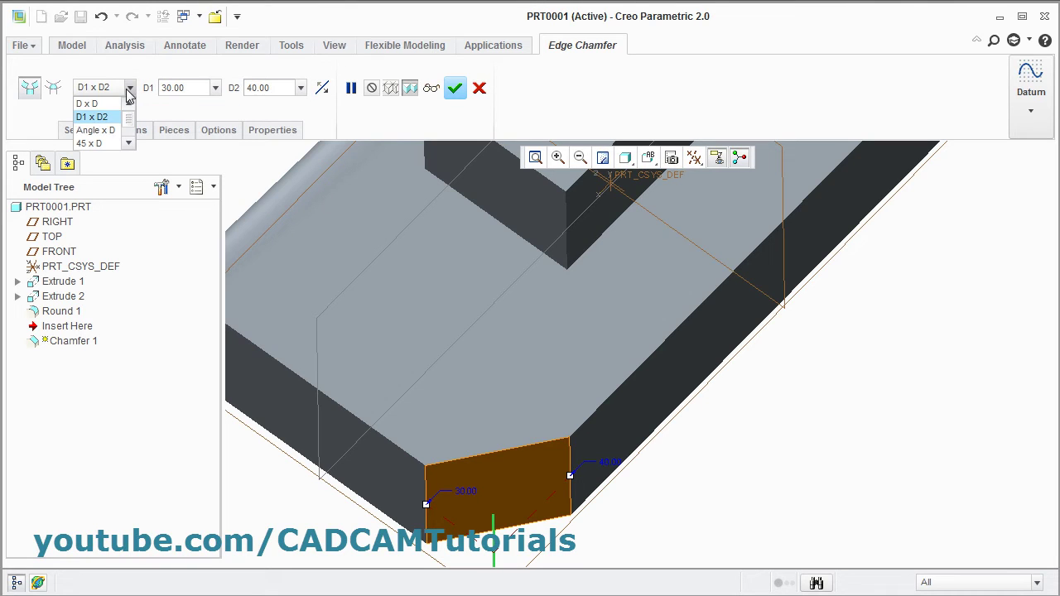
left_click(93, 130)
left_click(199, 90)
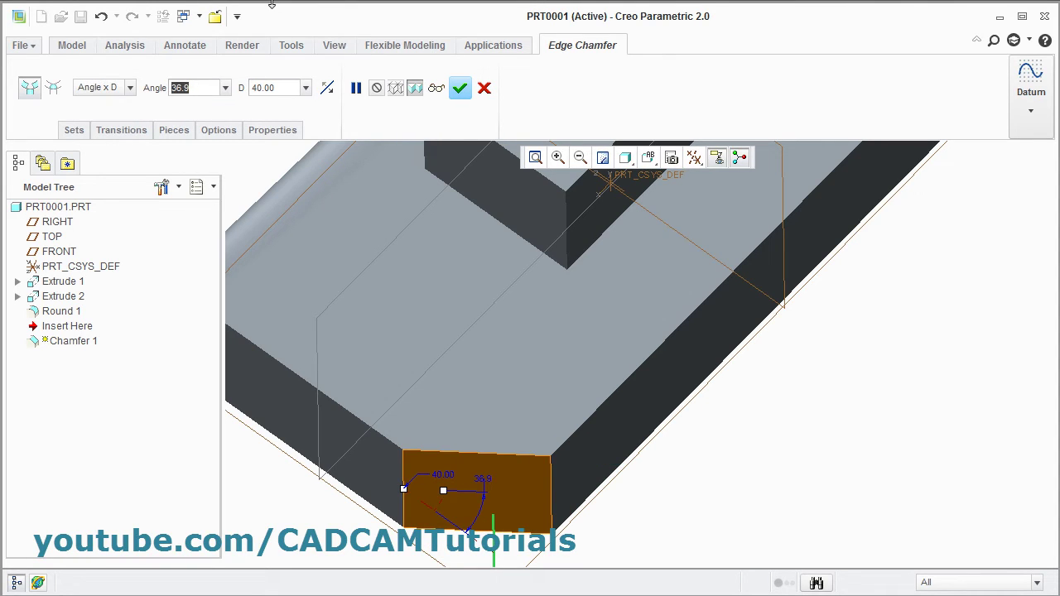
type("60")
key("Return")
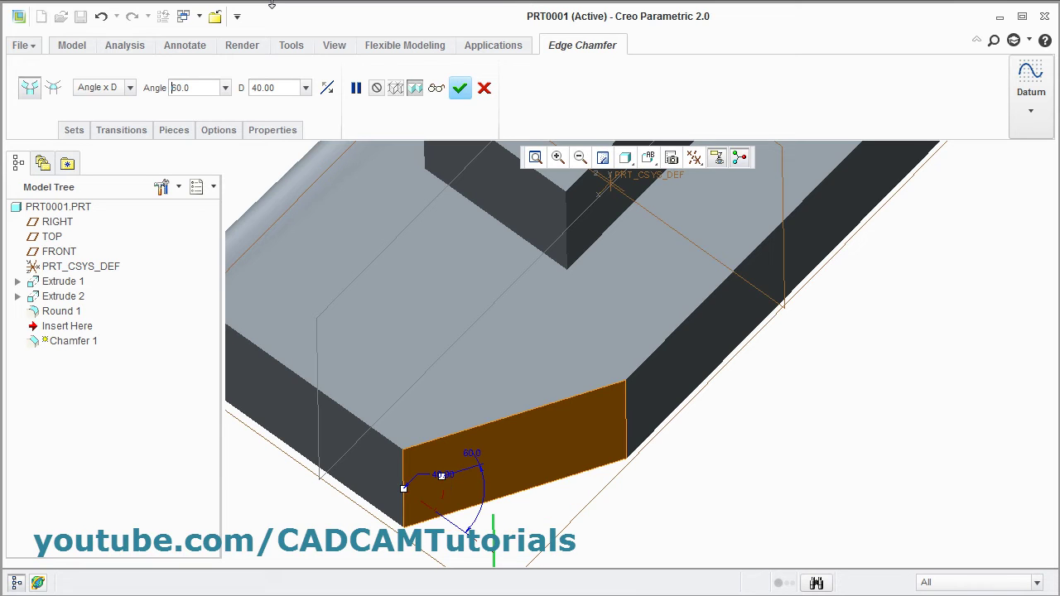
middle_click_drag(651, 303, 572, 460)
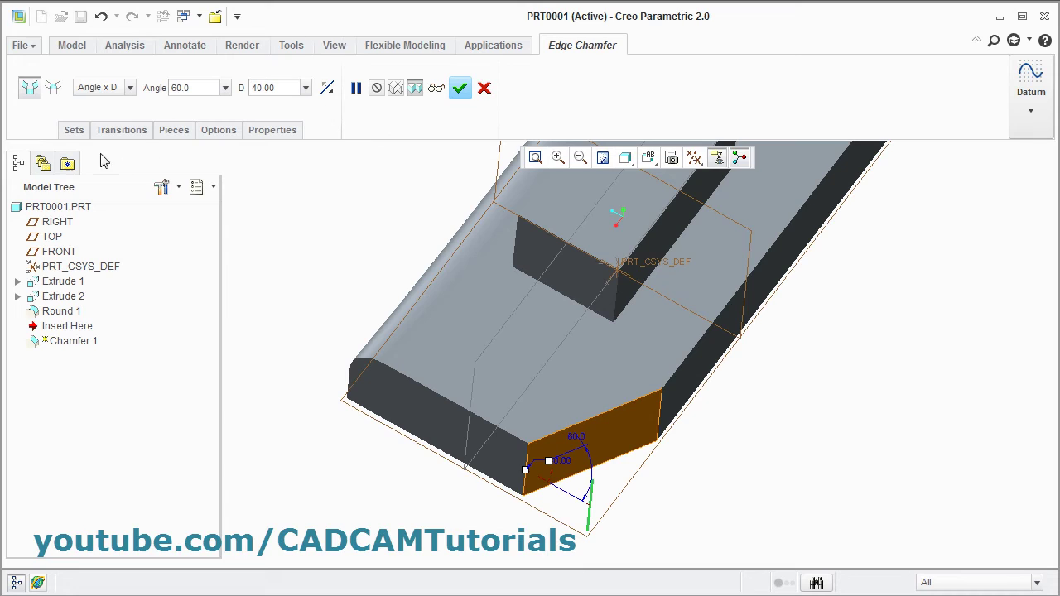
left_click(130, 87)
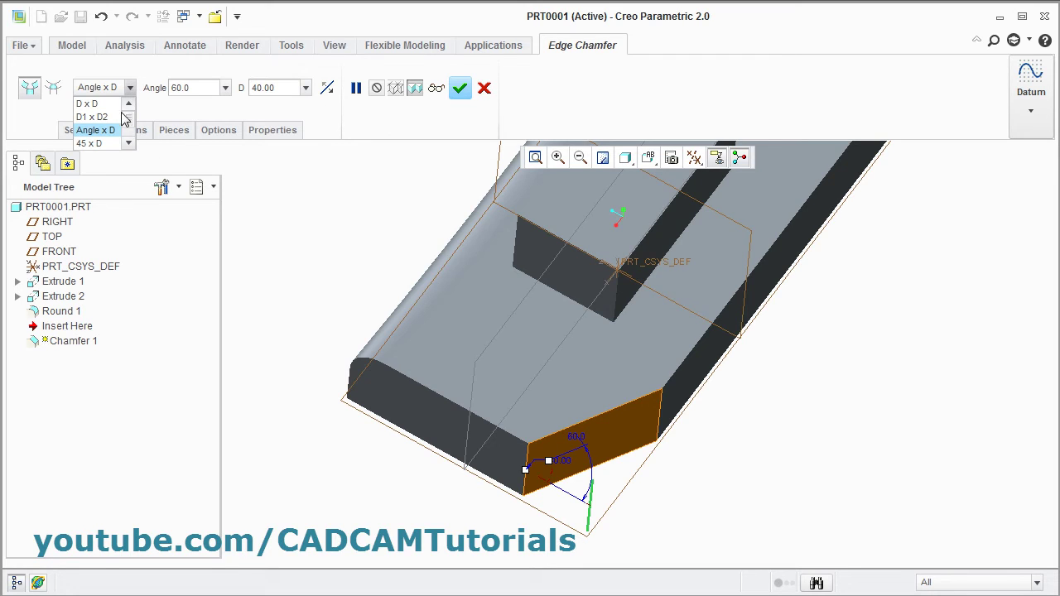
Switch the chamfer scheme to 45 x D at distance 40 and show the chamfer sets
left_click(93, 144)
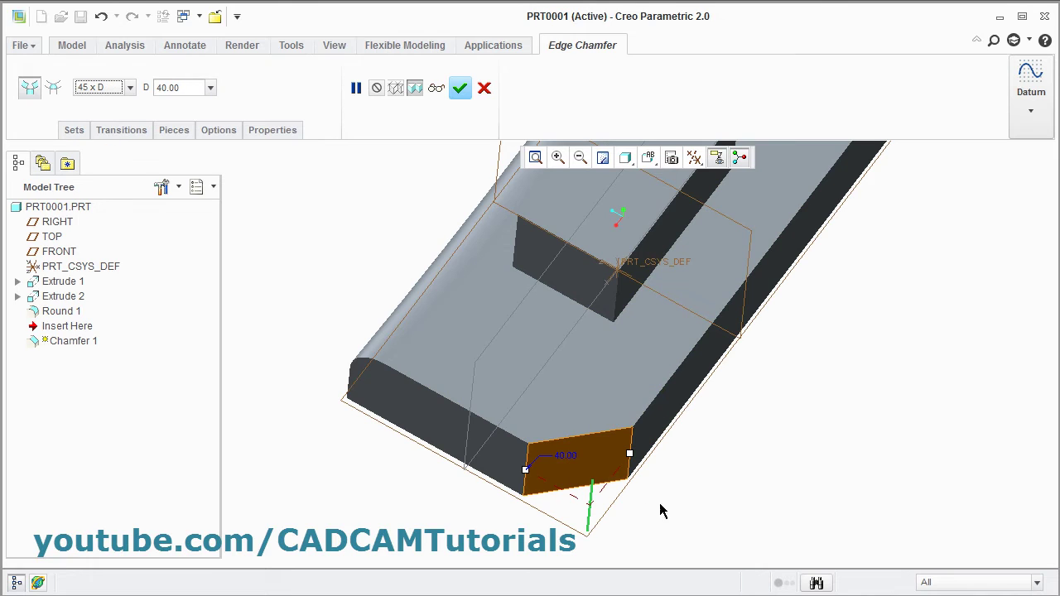
left_click(128, 88)
left_click(93, 143)
left_click(74, 132)
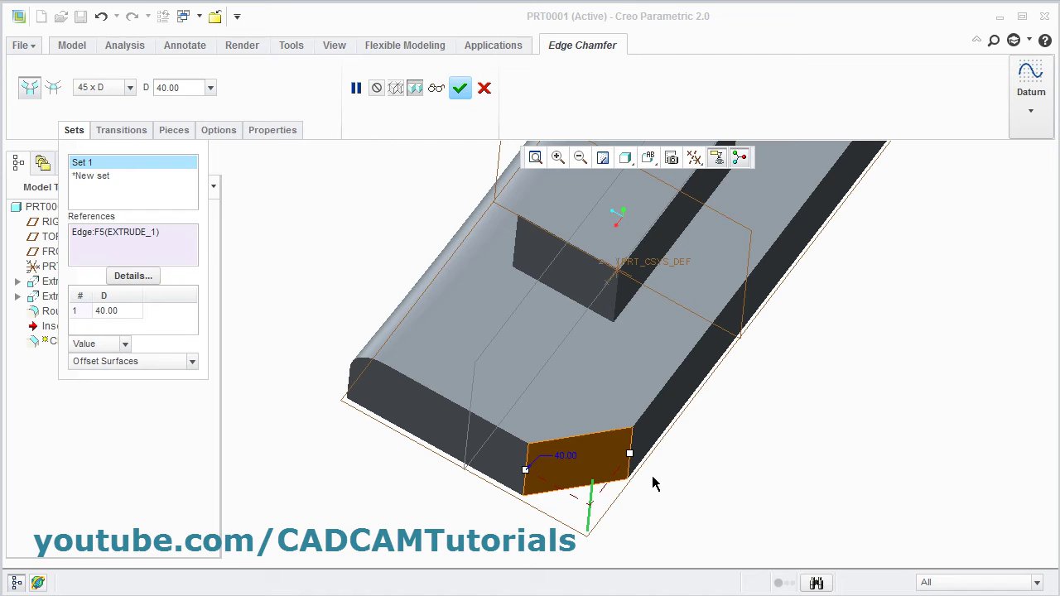
Add the long side edge to the chamfer set and set the distance to 20
middle_click_drag(658, 501, 700, 355)
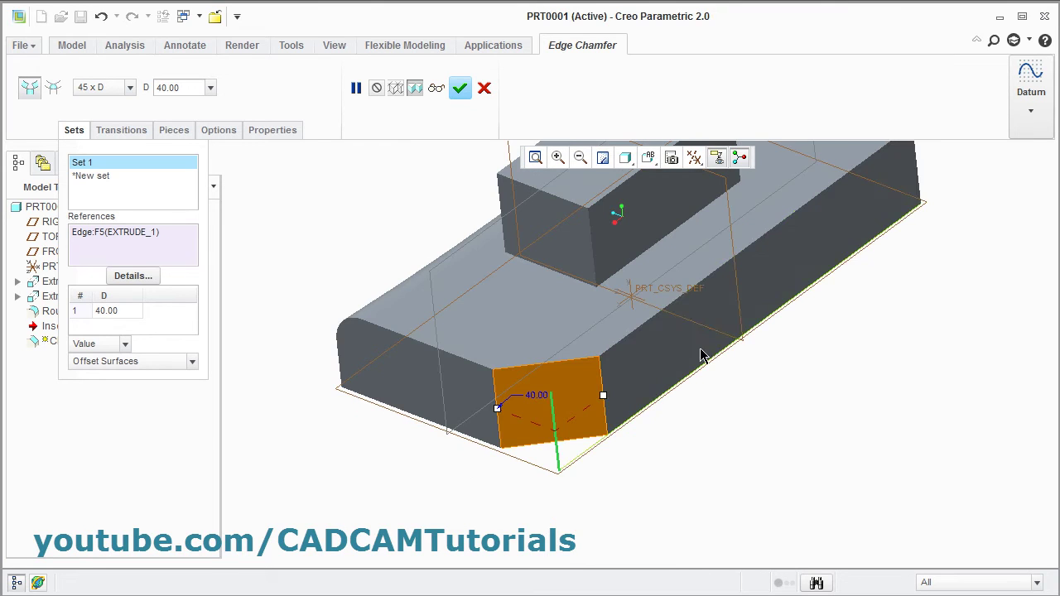
left_click(649, 329, "ctrl")
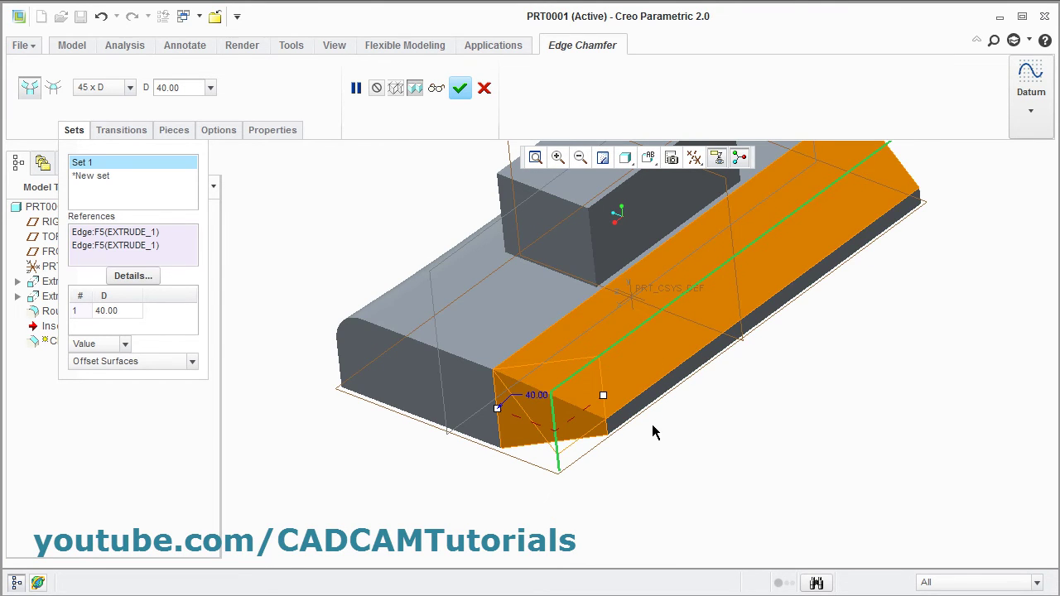
middle_click_drag(653, 431, 626, 436)
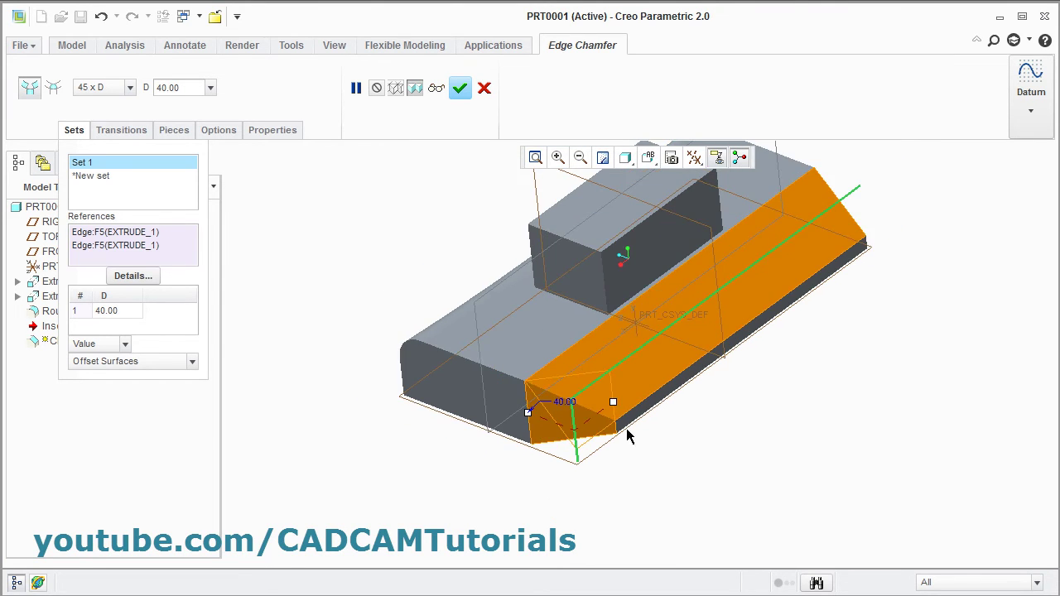
double_click(170, 88)
type("20")
key("Return")
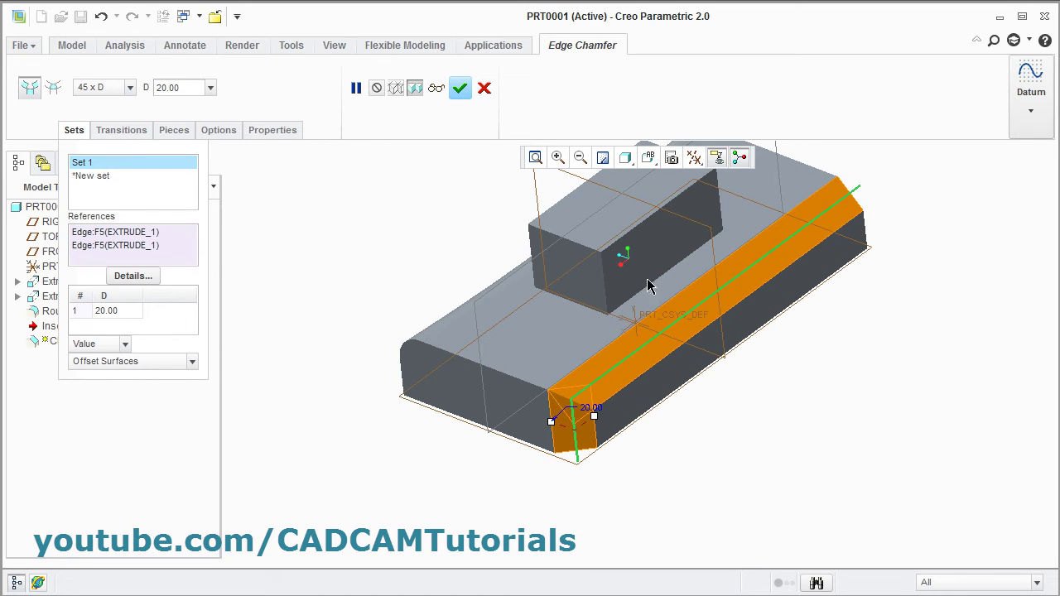
Create a trial second chamfer set at distance 10, then delete it
middle_click_drag(673, 367, 825, 347)
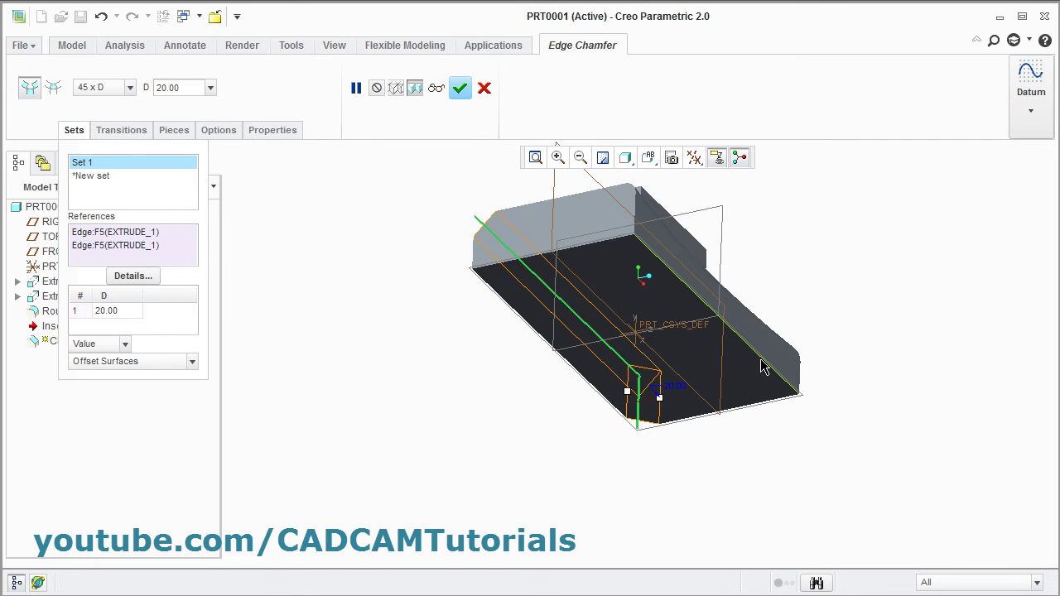
left_click(761, 367)
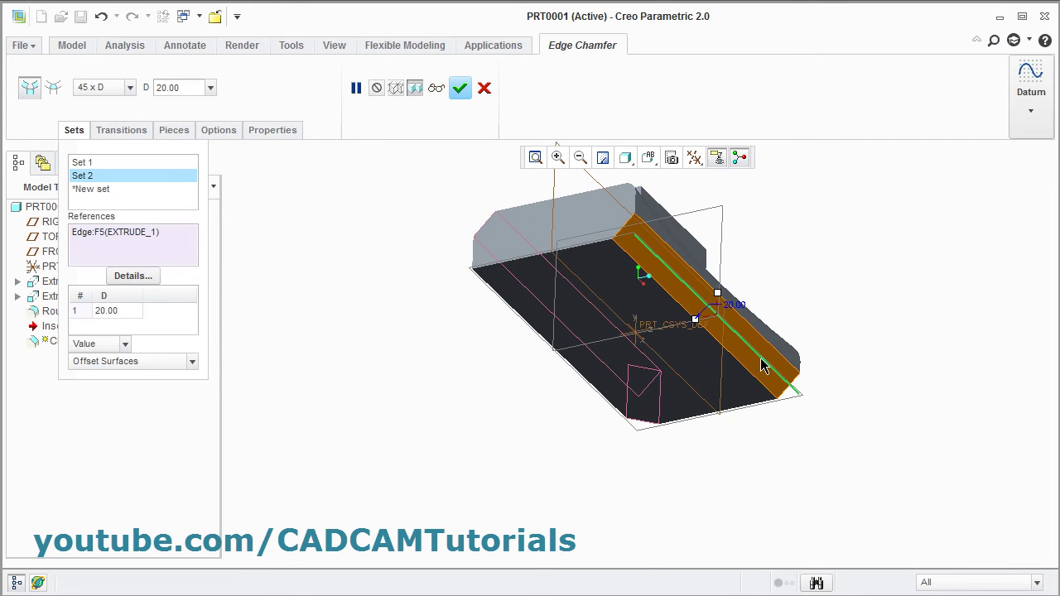
double_click(184, 88)
type("10")
key("Return")
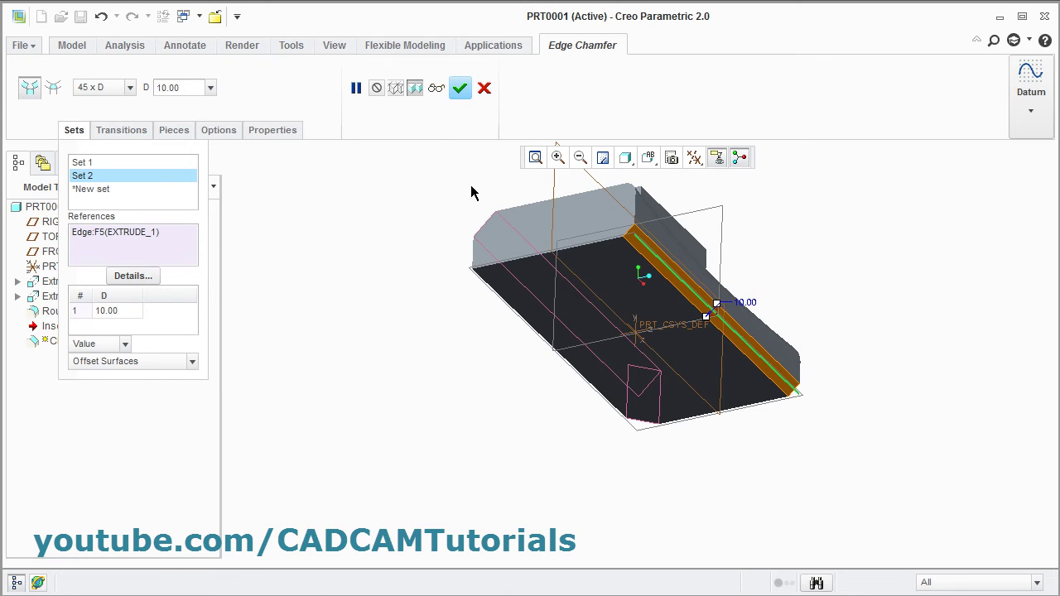
middle_click_drag(470, 184, 687, 358)
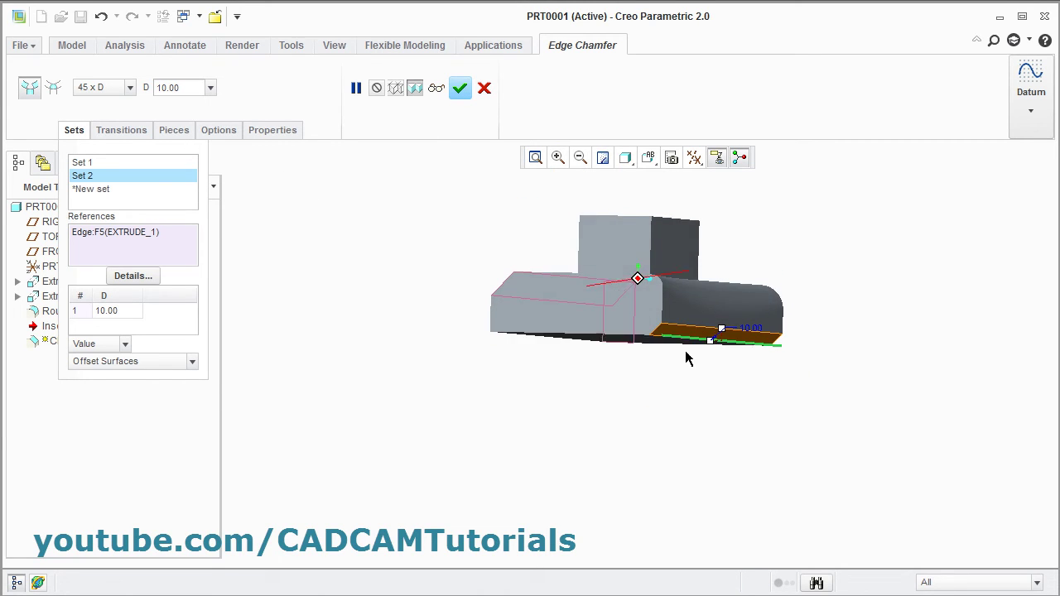
right_click(93, 180)
left_click(124, 213)
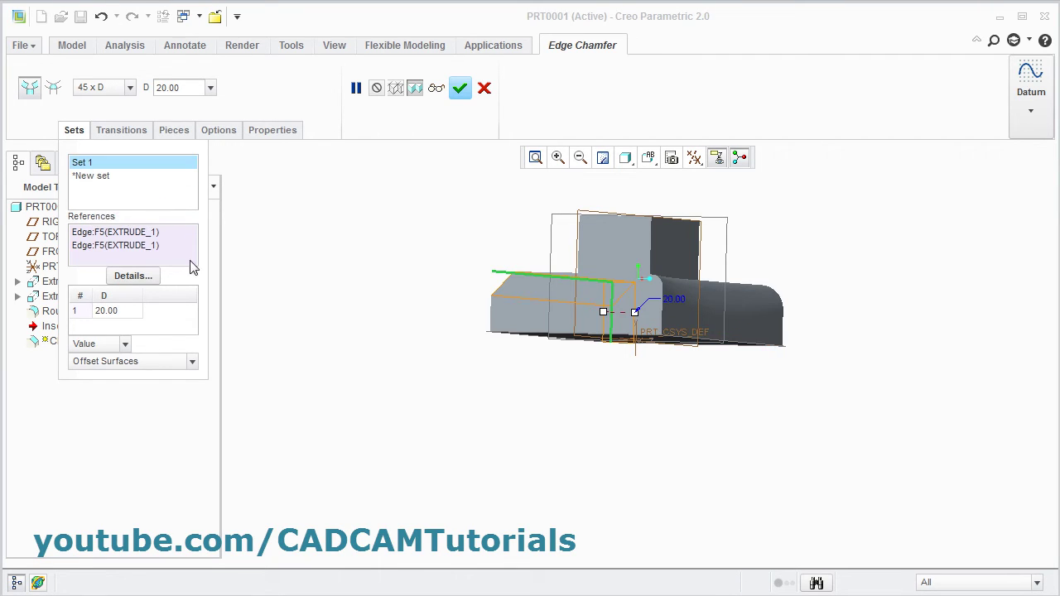
left_click(104, 312)
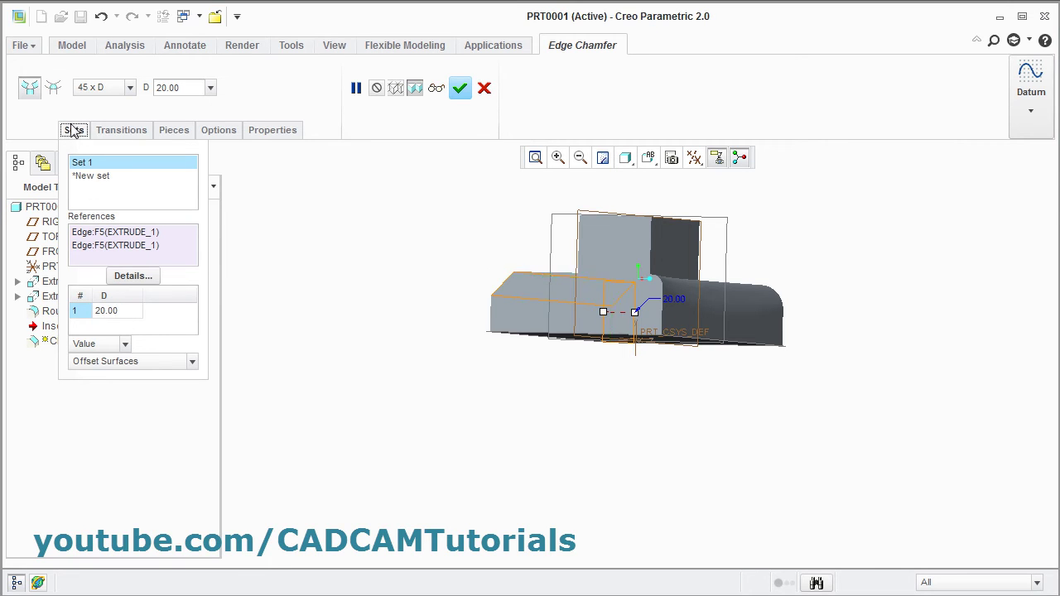
left_click(74, 130)
Finish Chamfer 1, then delete it from the Model Tree
left_click(461, 88)
scroll(627, 331, "down", 5)
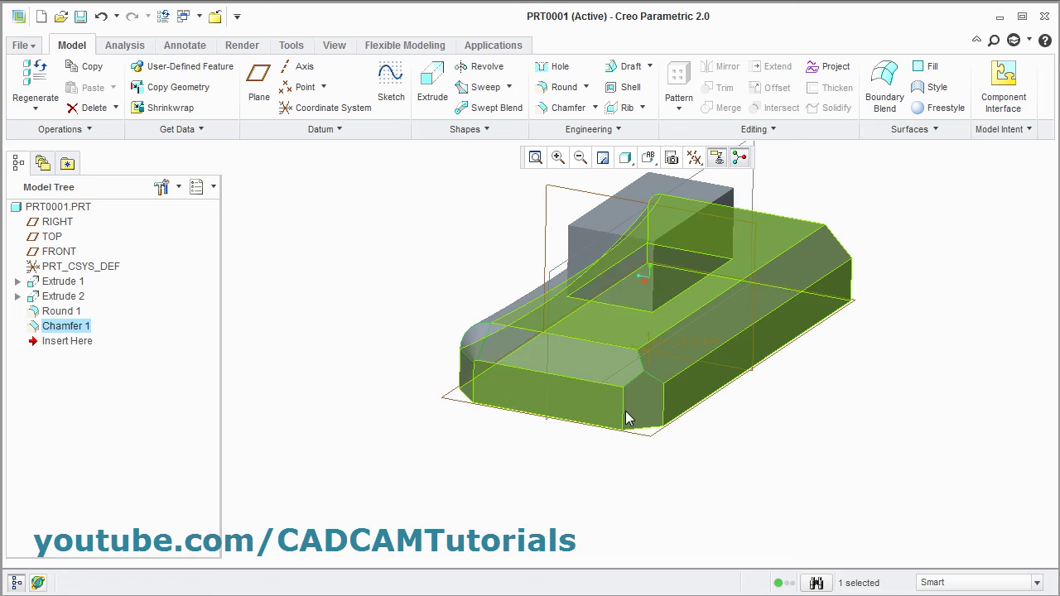
right_click(56, 332)
left_click(91, 359)
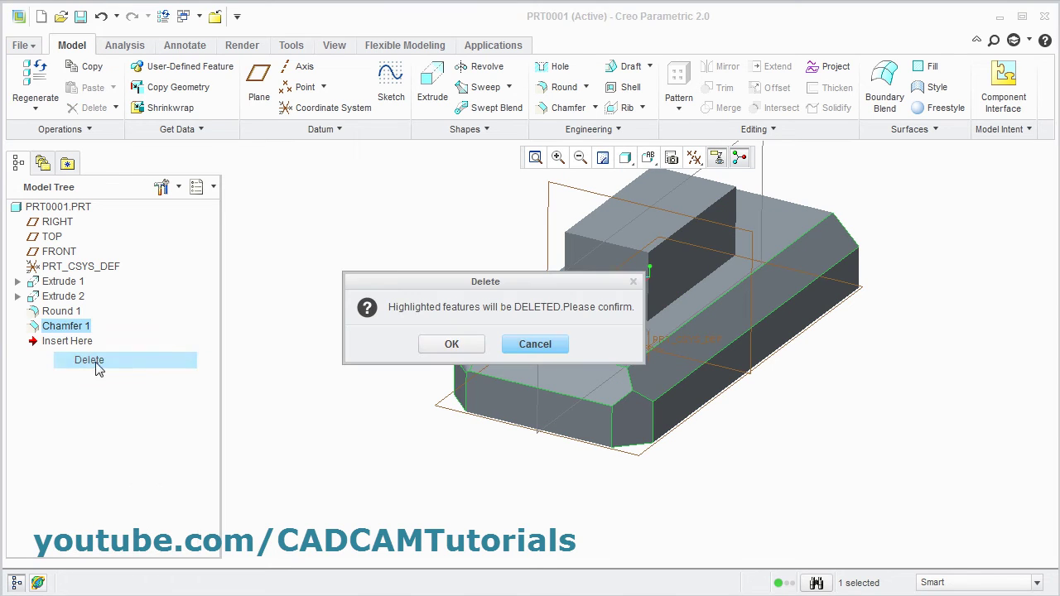
left_click(452, 343)
middle_click_drag(714, 508, 703, 428)
scroll(608, 286, "up", 4)
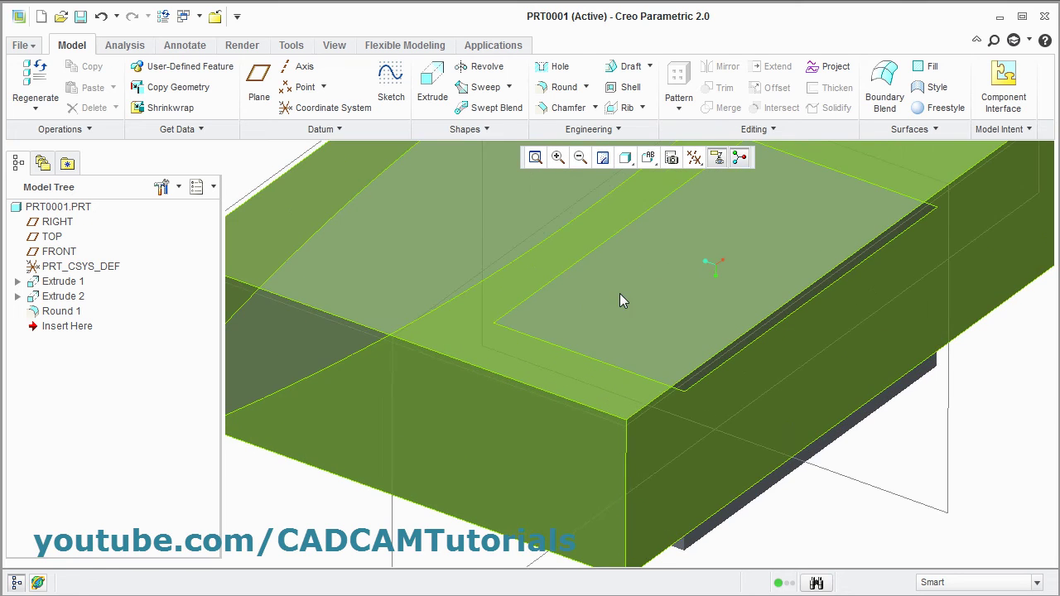
Start a new edge chamfer on the two top edges and the vertical edge meeting at the front corner
left_click(577, 115)
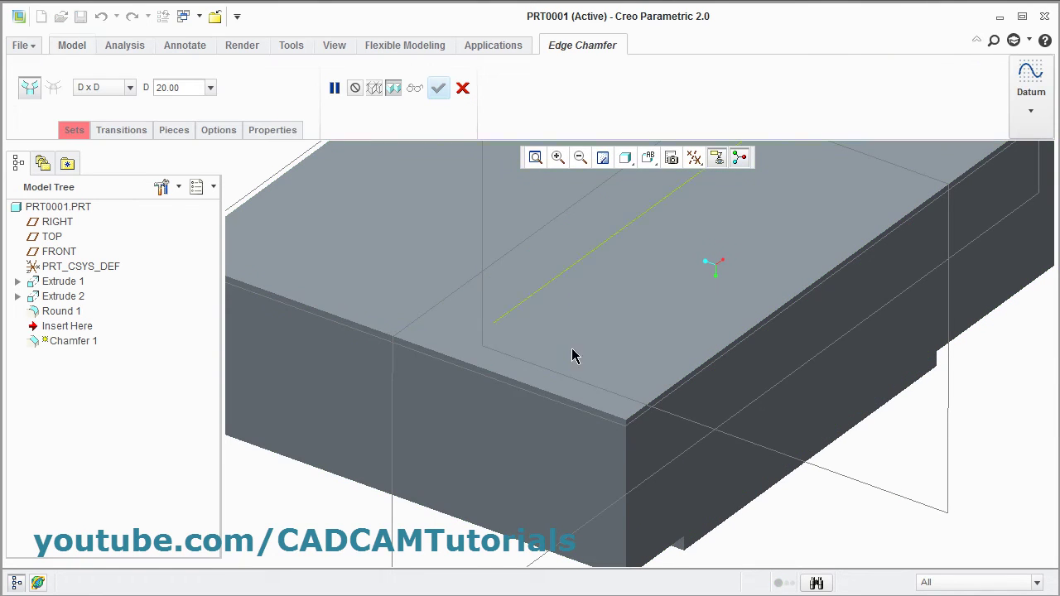
left_click(578, 404)
left_click(695, 377, "ctrl")
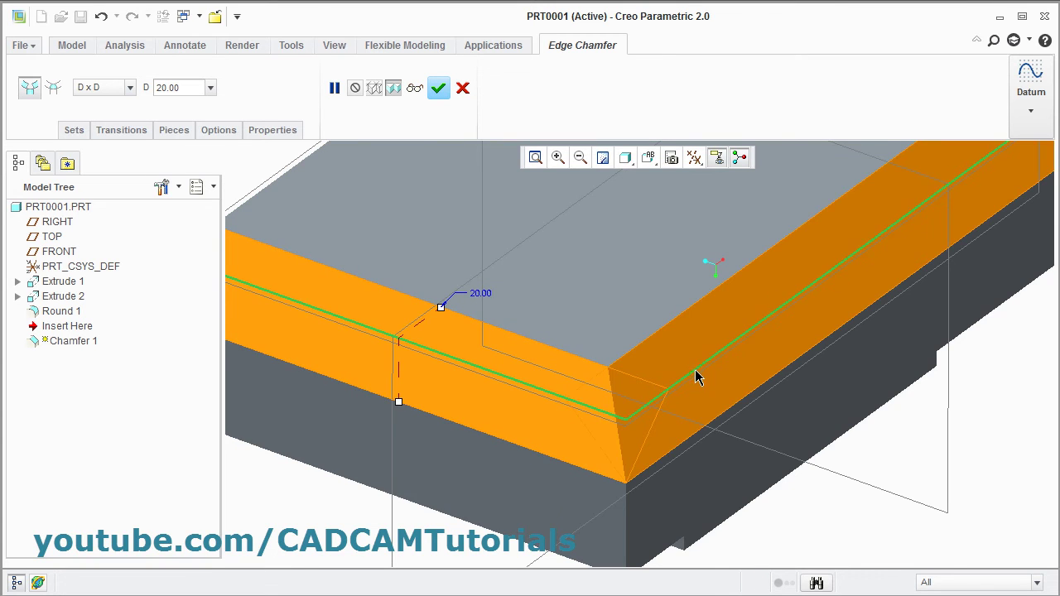
left_click(629, 511, "ctrl")
middle_click_drag(629, 511, 366, 312)
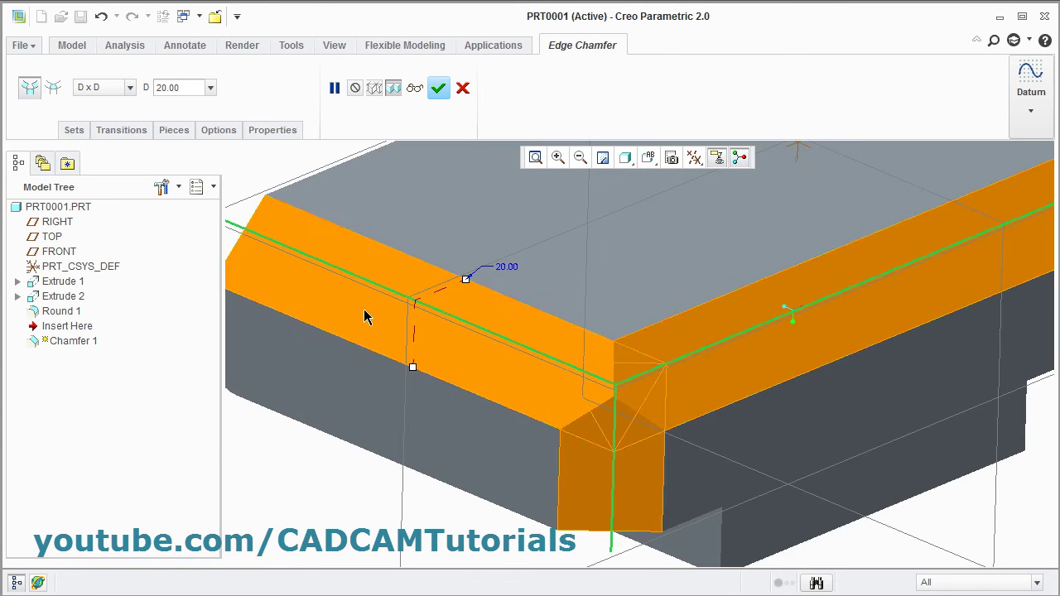
Set the corner transition where the three chamfers meet to Patch and apply the chamfer
left_click(55, 89)
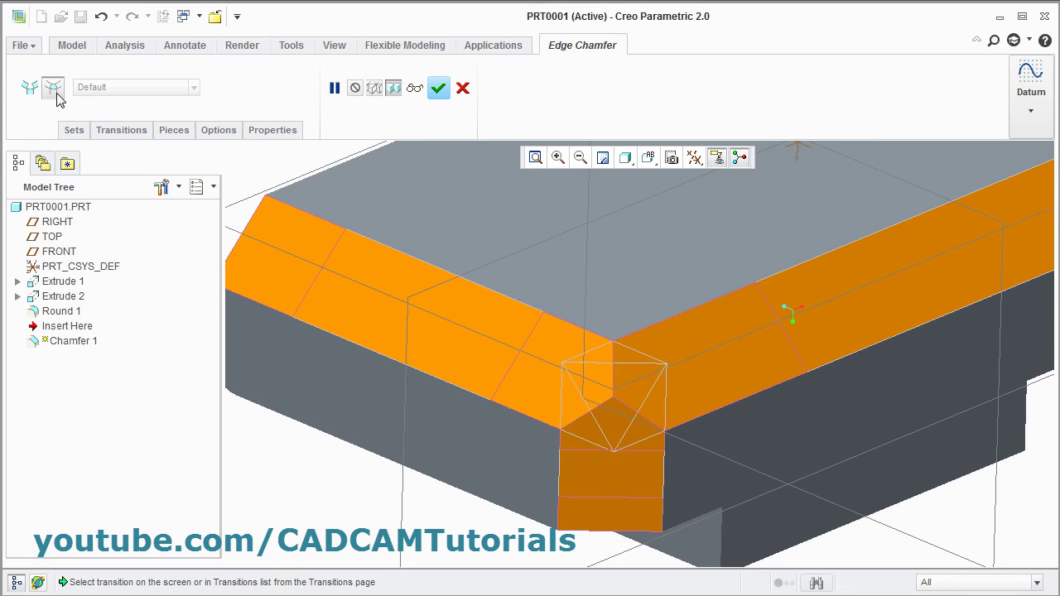
left_click(621, 436)
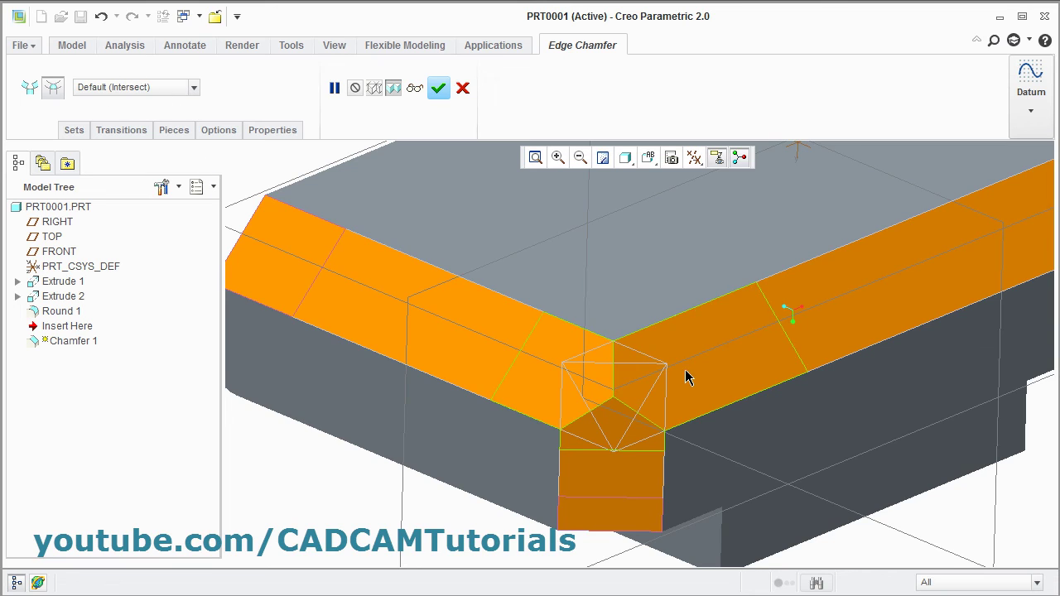
left_click(414, 88)
left_click(415, 89)
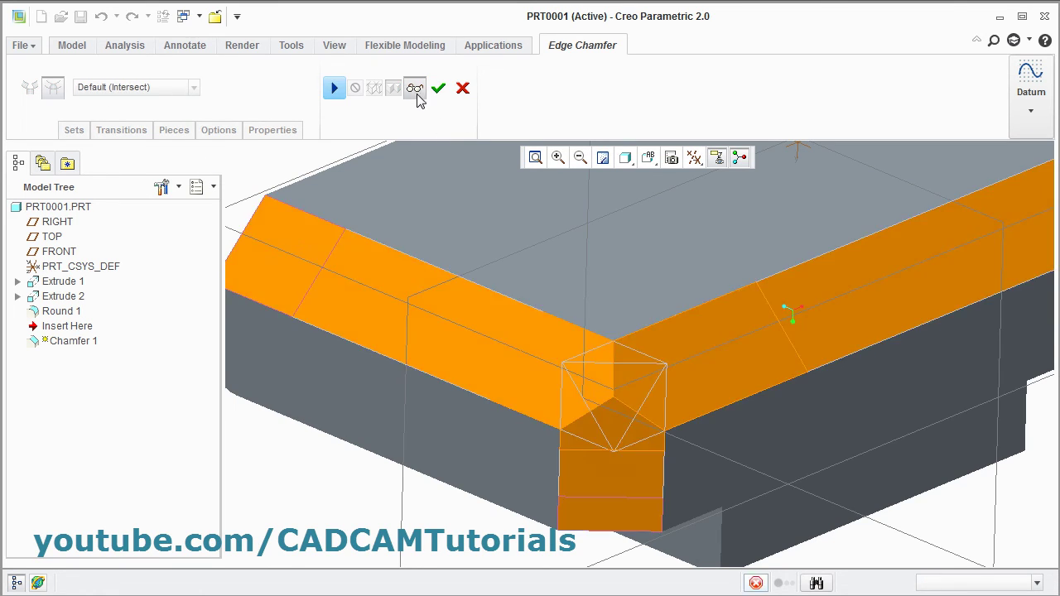
left_click(195, 89)
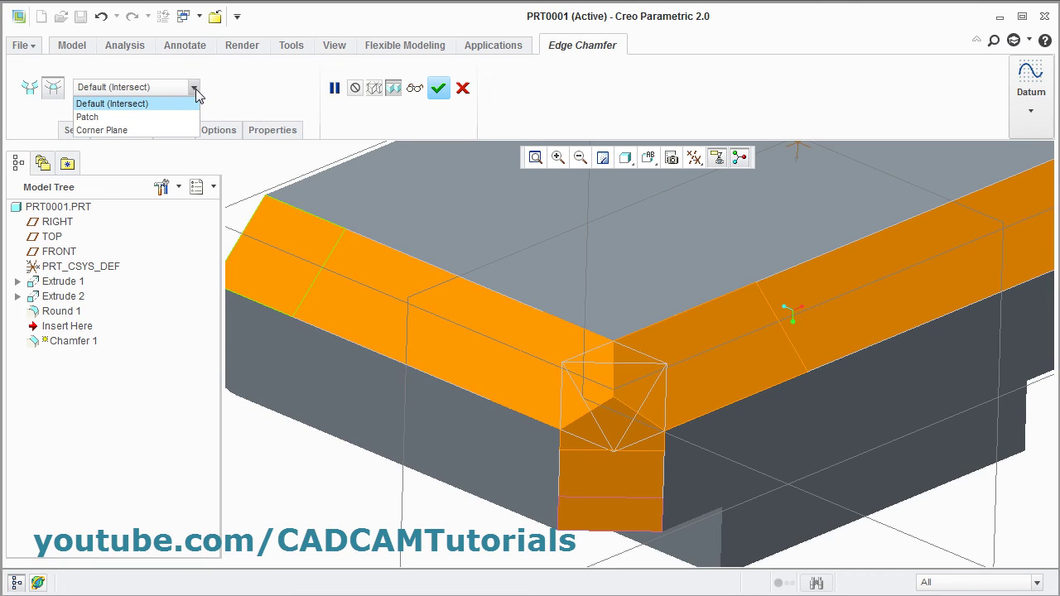
left_click(126, 122)
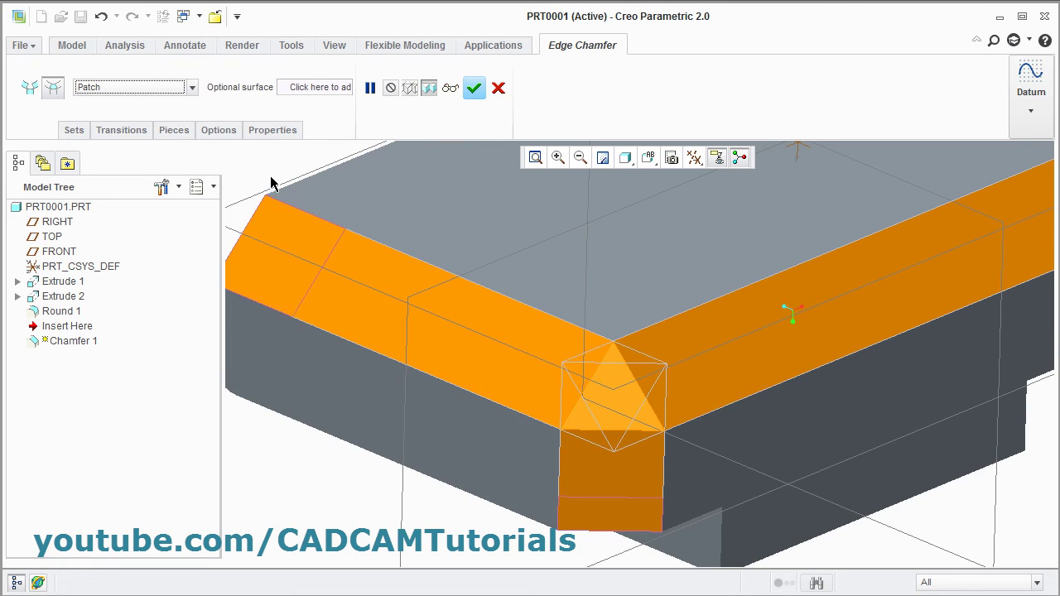
left_click(449, 88)
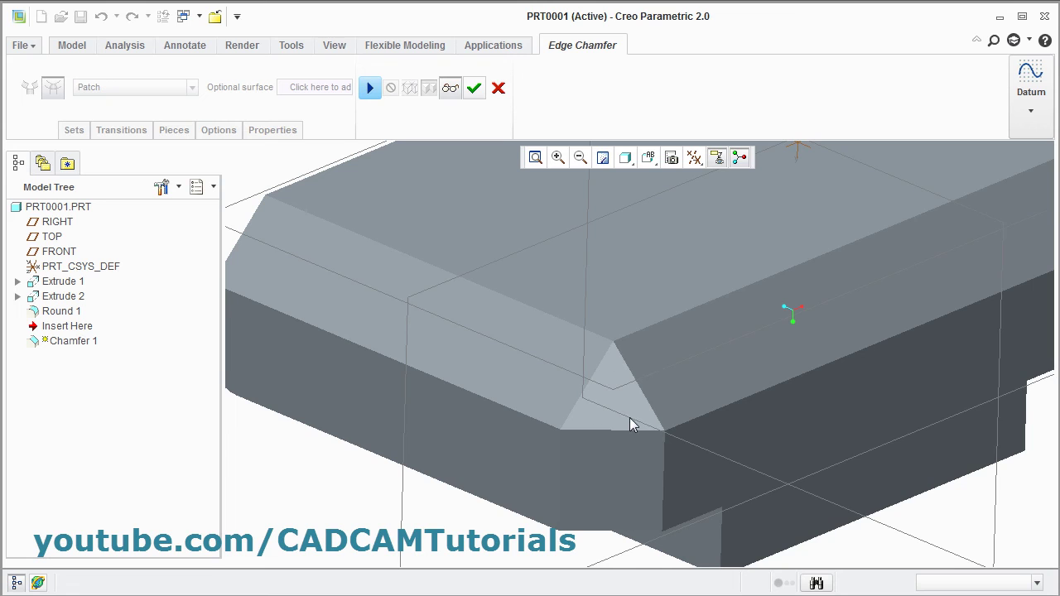
left_click(451, 89)
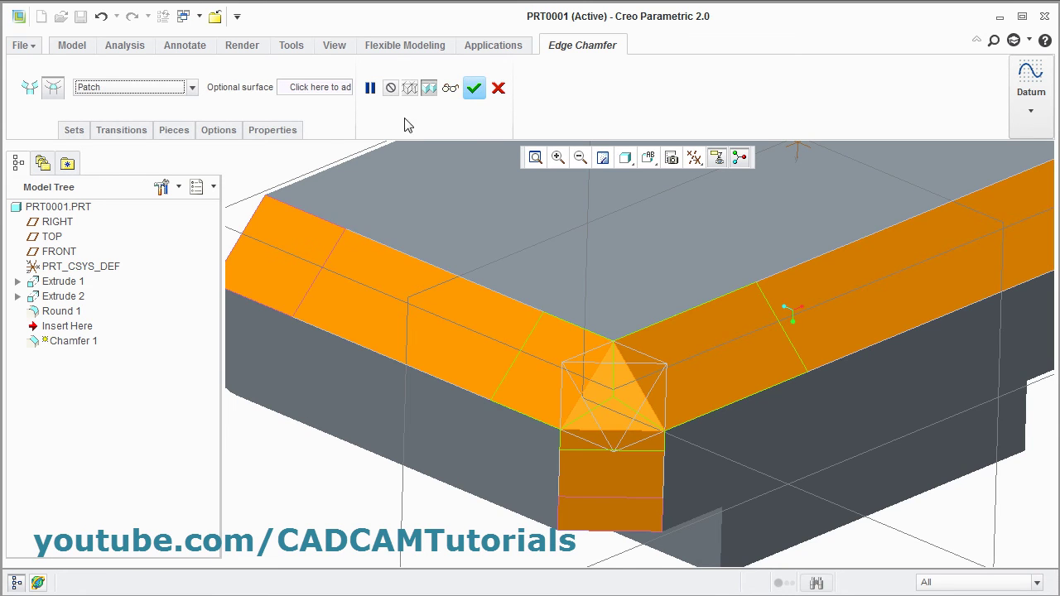
left_click(474, 88)
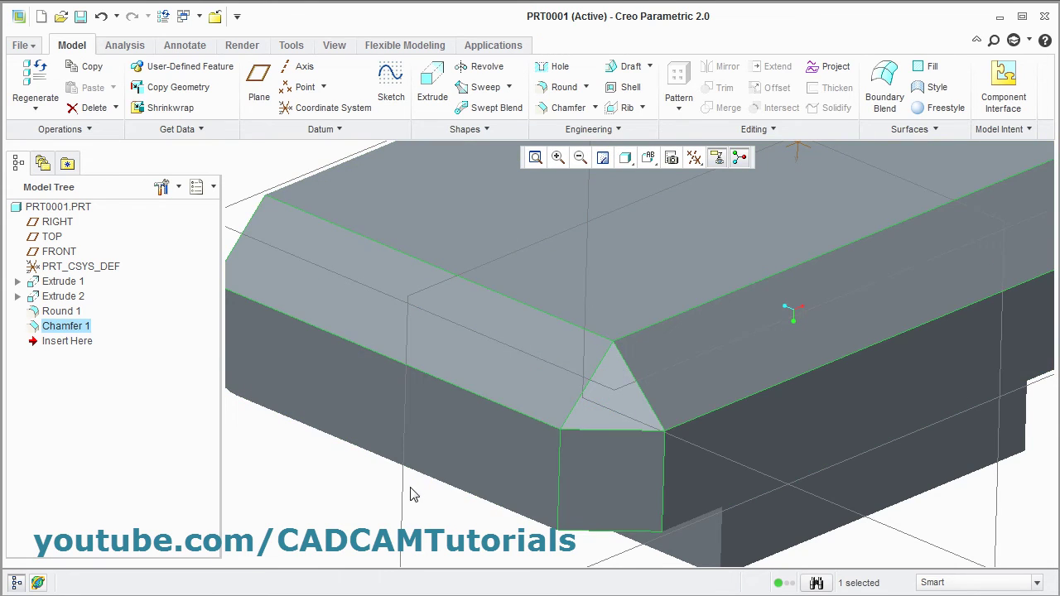
Delete Chamfer 1 from the Model Tree
left_click(368, 500)
scroll(648, 447, "down", 3)
mouse_move(648, 447)
middle_mouse_down()
mouse_move(669, 466)
mouse_move(691, 459)
mouse_move(671, 414)
mouse_move(670, 322)
middle_mouse_up()
key("ctrl+d")
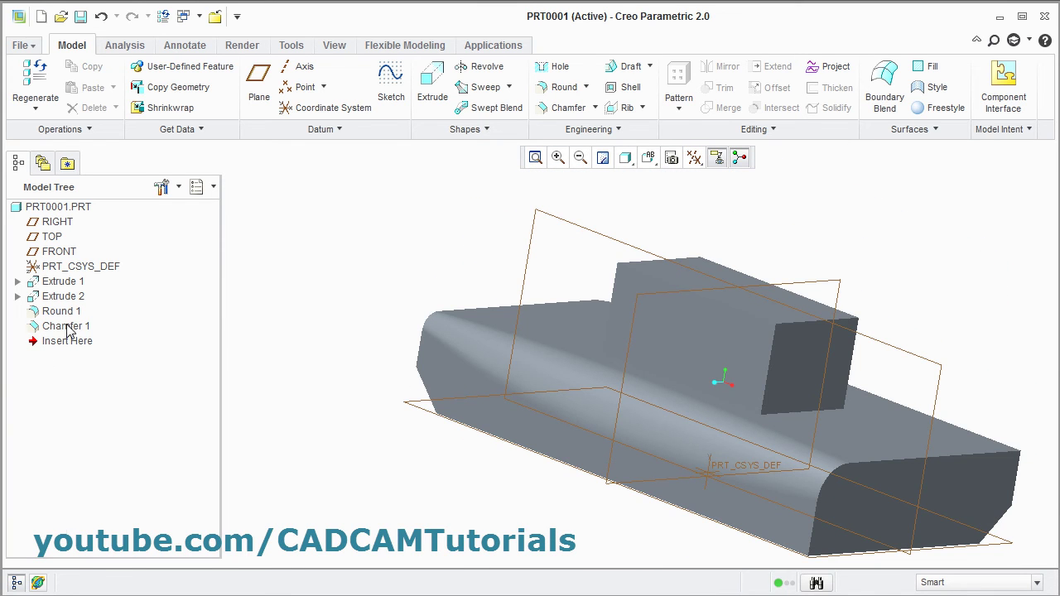
right_click(69, 331)
left_click(133, 357)
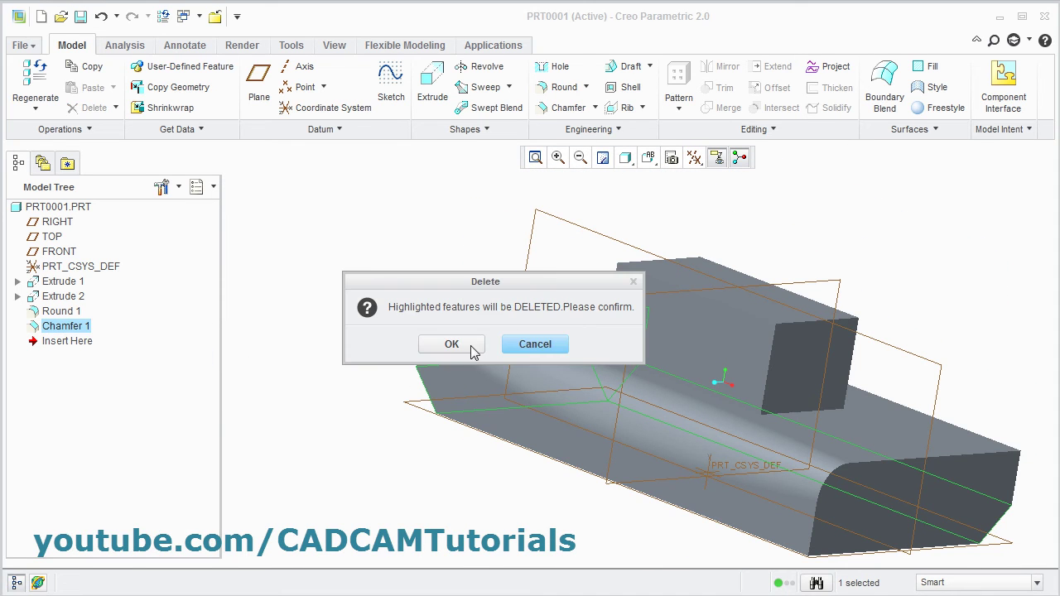
left_click(451, 345)
Delete Round 1, leaving the block and boss with sharp edges
right_click(59, 312)
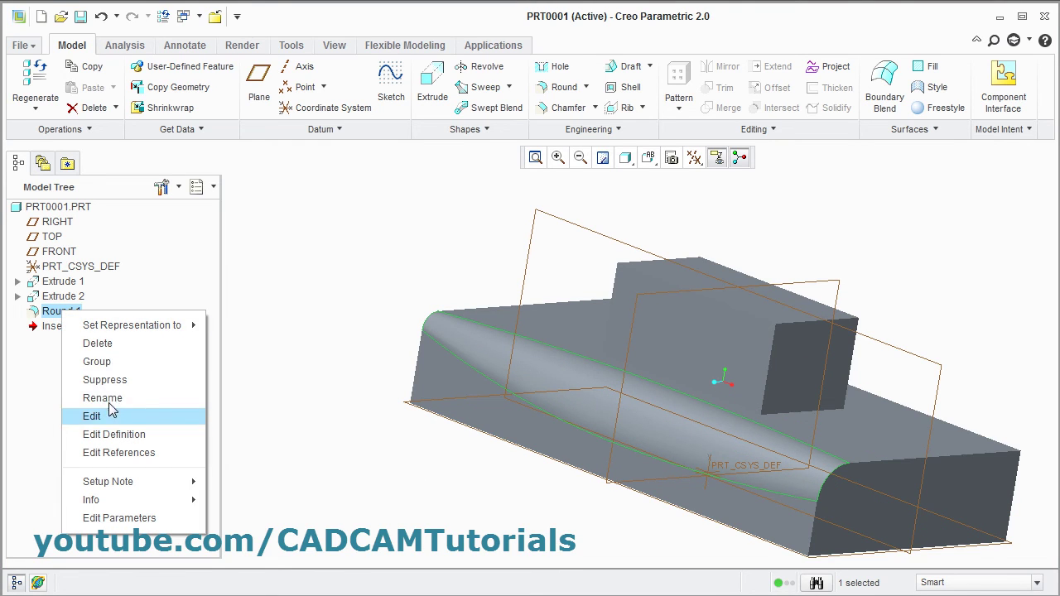
left_click(106, 343)
left_click(447, 346)
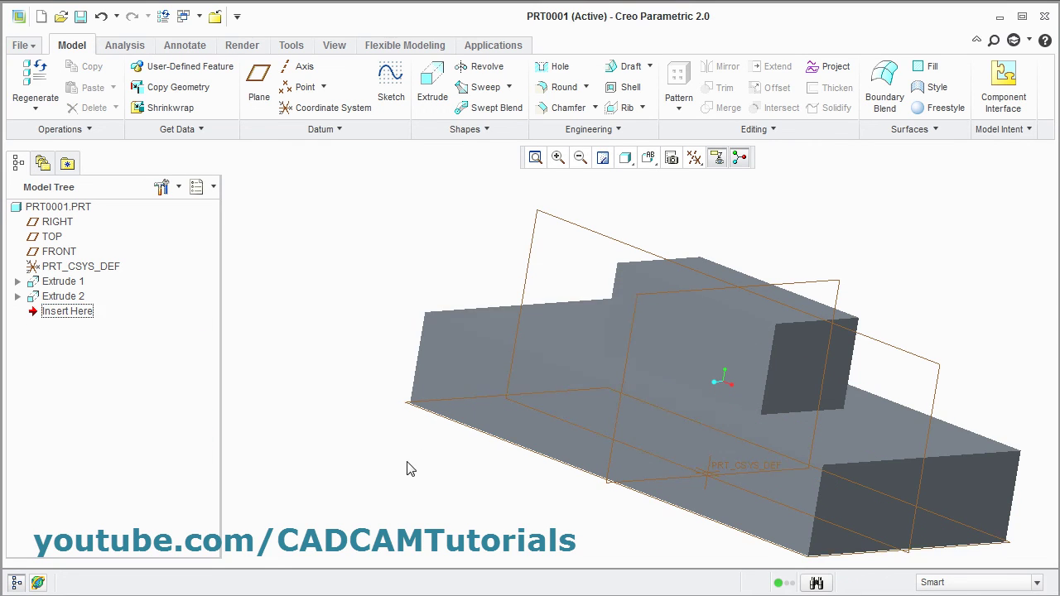
middle_click_drag(406, 469, 585, 201)
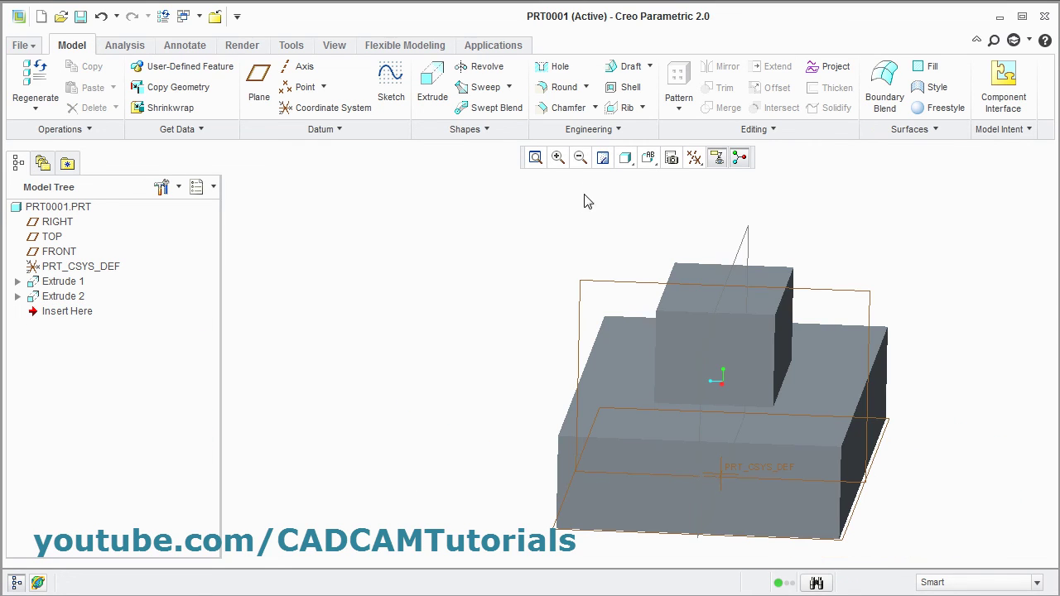
Start a corner chamfer on the boss's top corner vertex
left_click(594, 108)
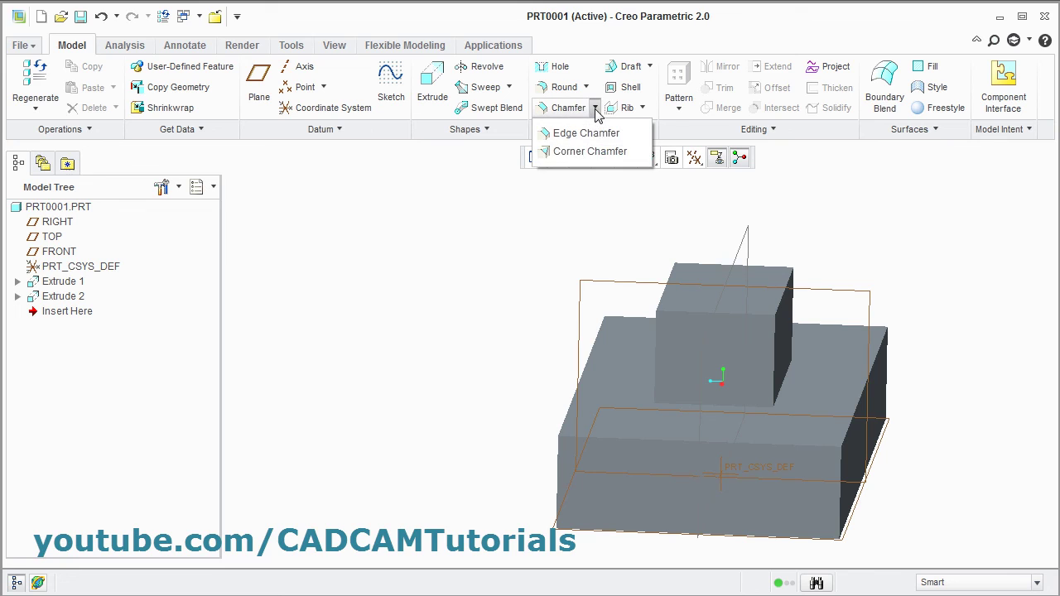
left_click(590, 151)
scroll(480, 319, "down", 2)
scroll(700, 312, "up", 4)
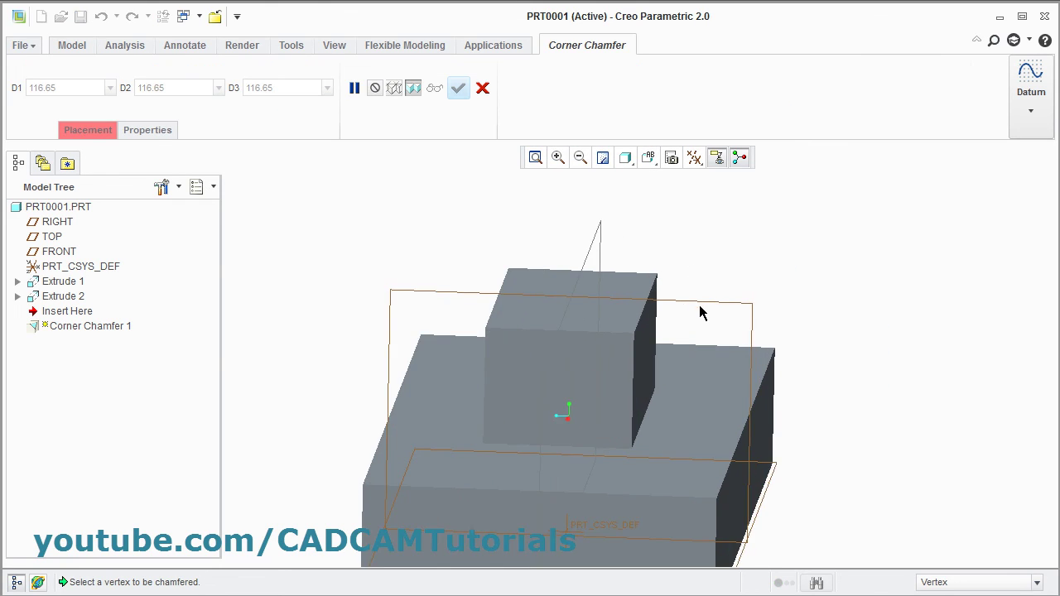
scroll(699, 312, "up", 2)
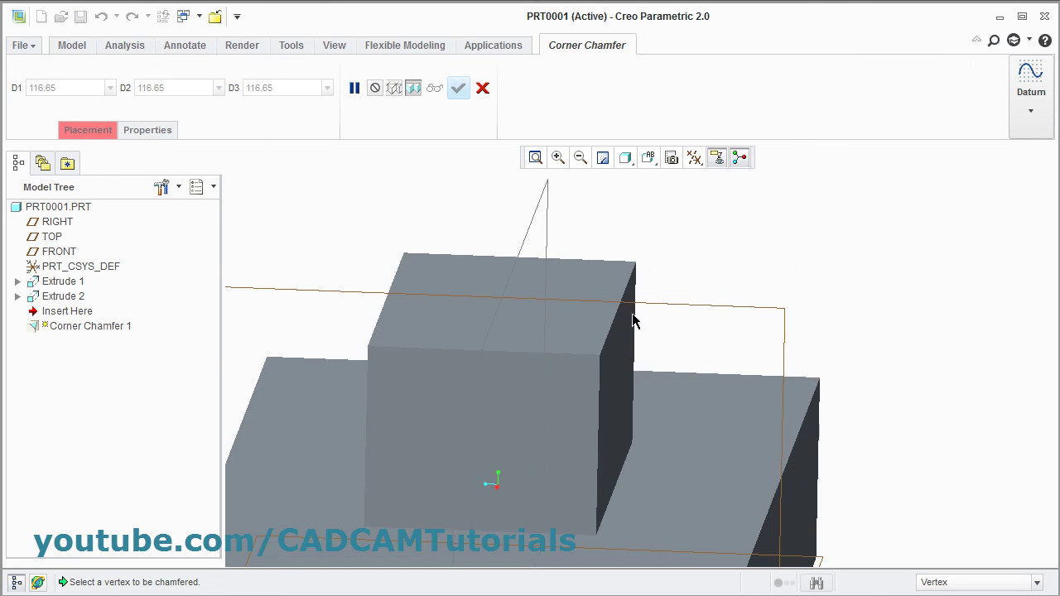
left_click(599, 357)
Enter corner chamfer distances D2 = 10, D1 = 20 and D3 = 15
left_click(177, 91)
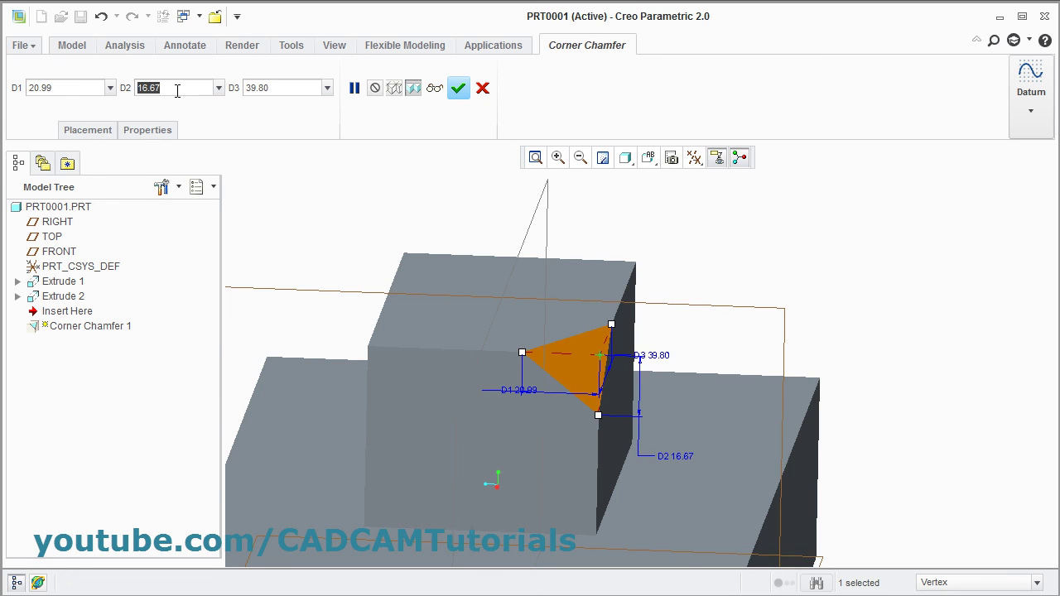
type("10")
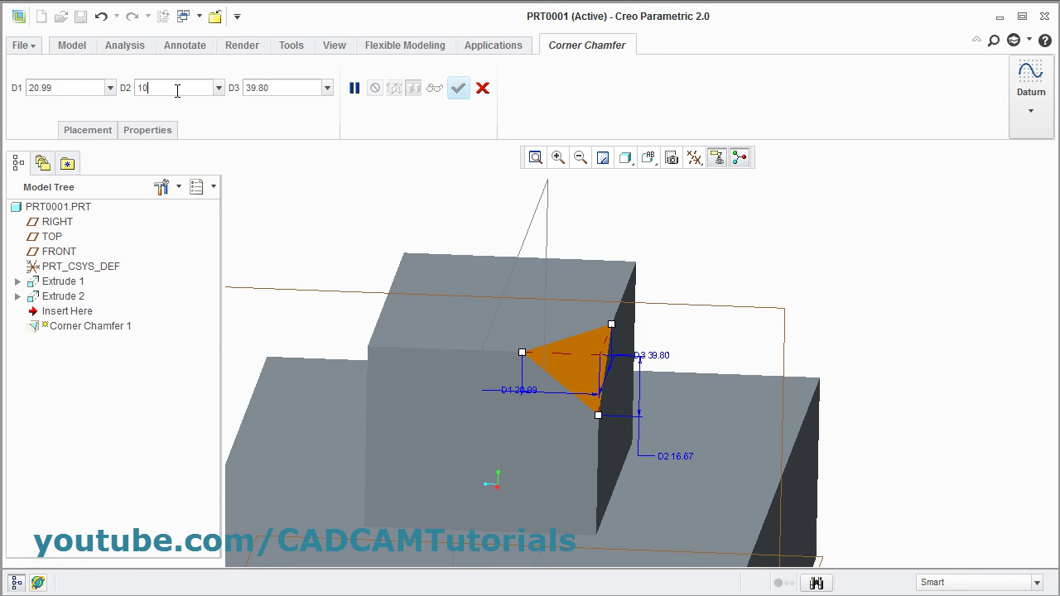
key("Return")
left_click(62, 88)
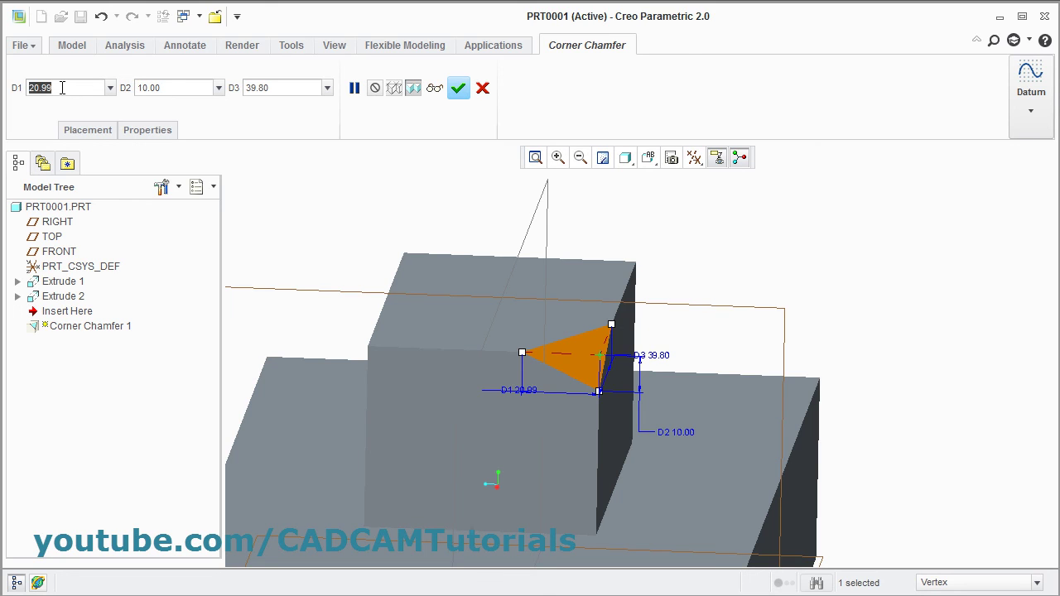
type("20")
key("Return")
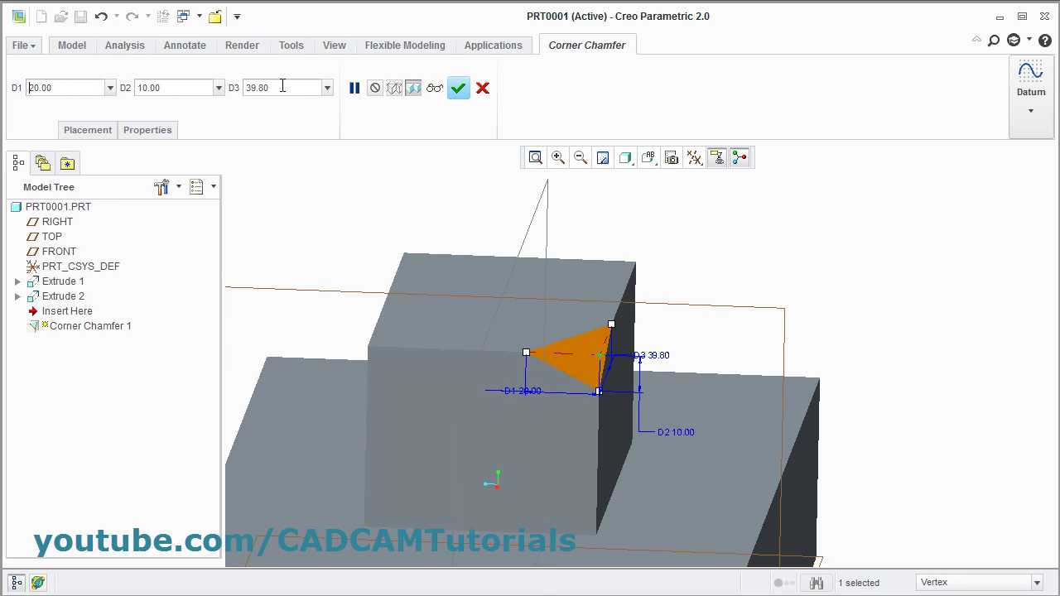
left_click(283, 86)
type("15")
key("Return")
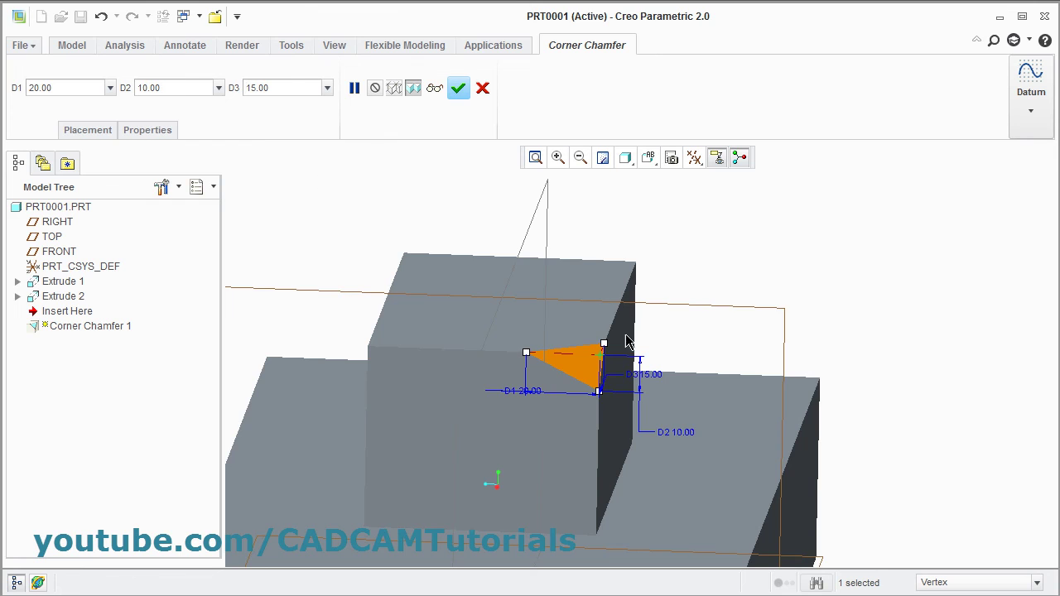
scroll(626, 342, "up", 5)
mouse_move(615, 437)
middle_mouse_down()
mouse_move(613, 419)
mouse_move(601, 425)
middle_mouse_up()
scroll(423, 408, "down", 4)
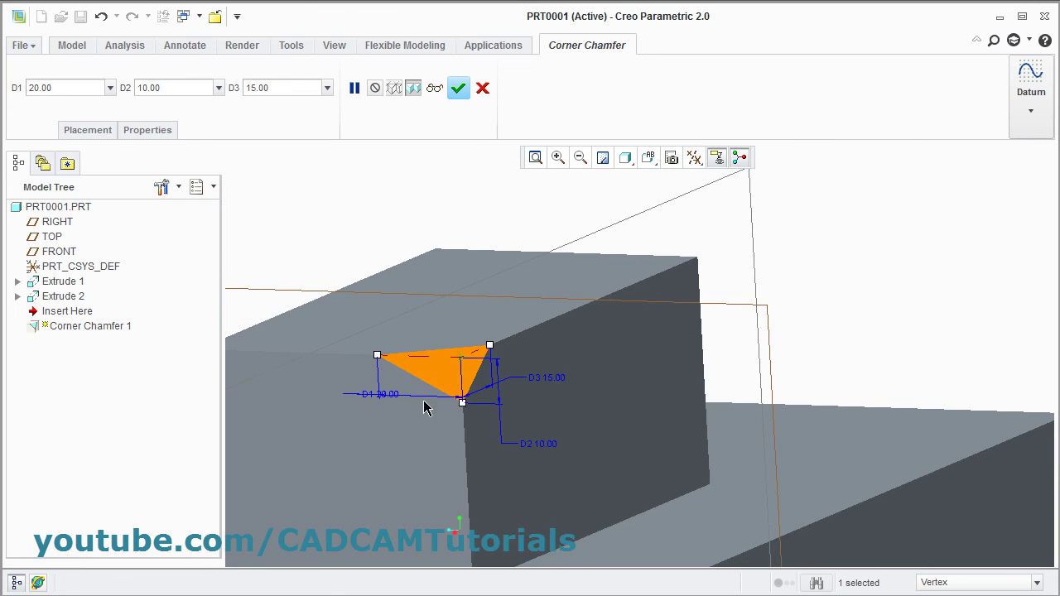
scroll(445, 376, "up", 3)
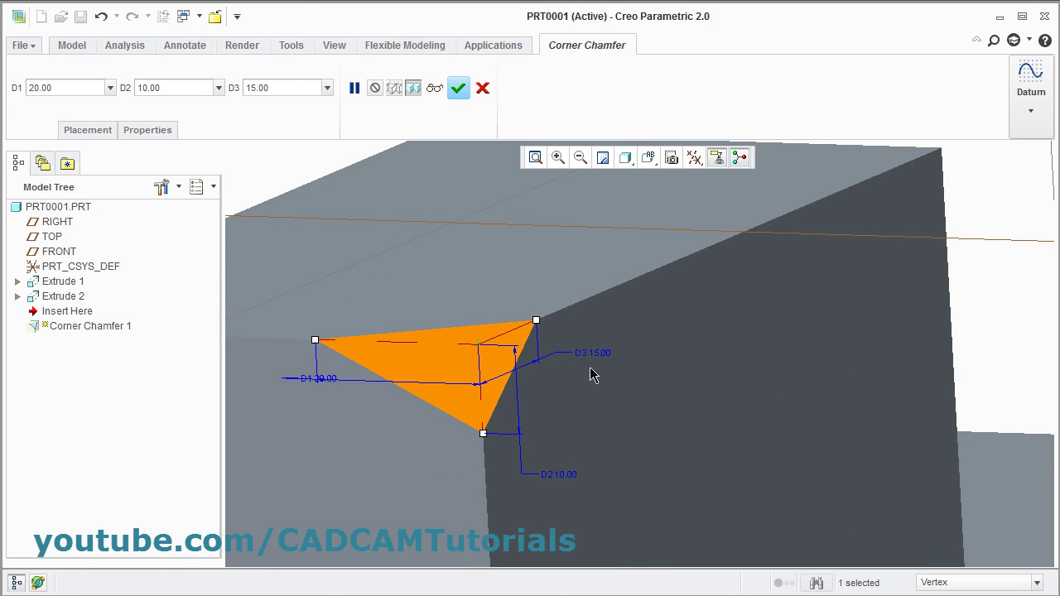
Change D2 and D3 to 20 on the model and complete Corner Chamfer 1
double_click(560, 475)
type("20")
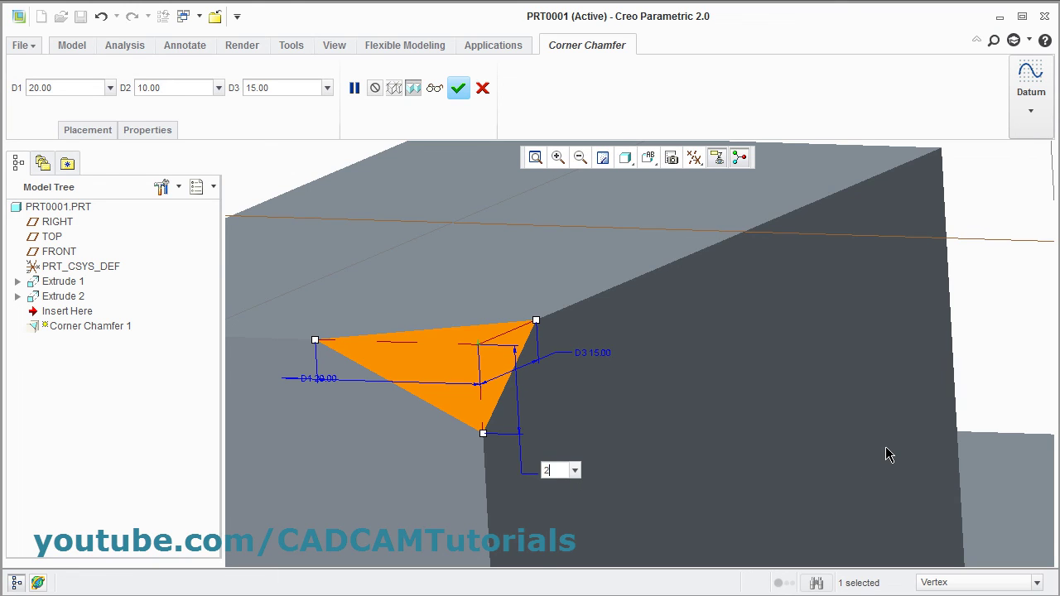
key("Return")
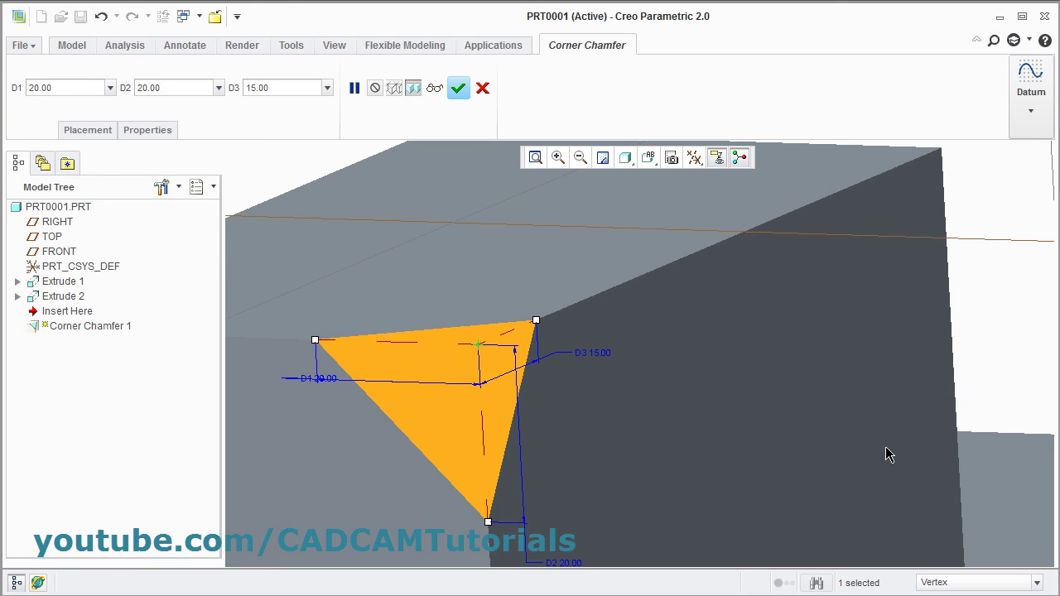
double_click(600, 353)
type("20")
key("Return")
scroll(609, 367, "down", 3)
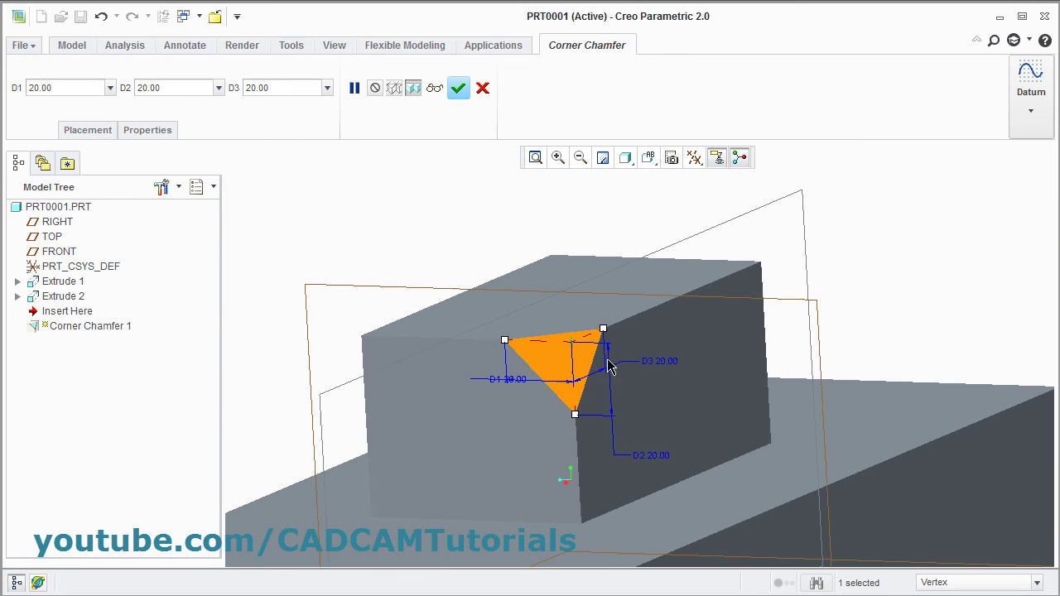
middle_click_drag(608, 367, 598, 410)
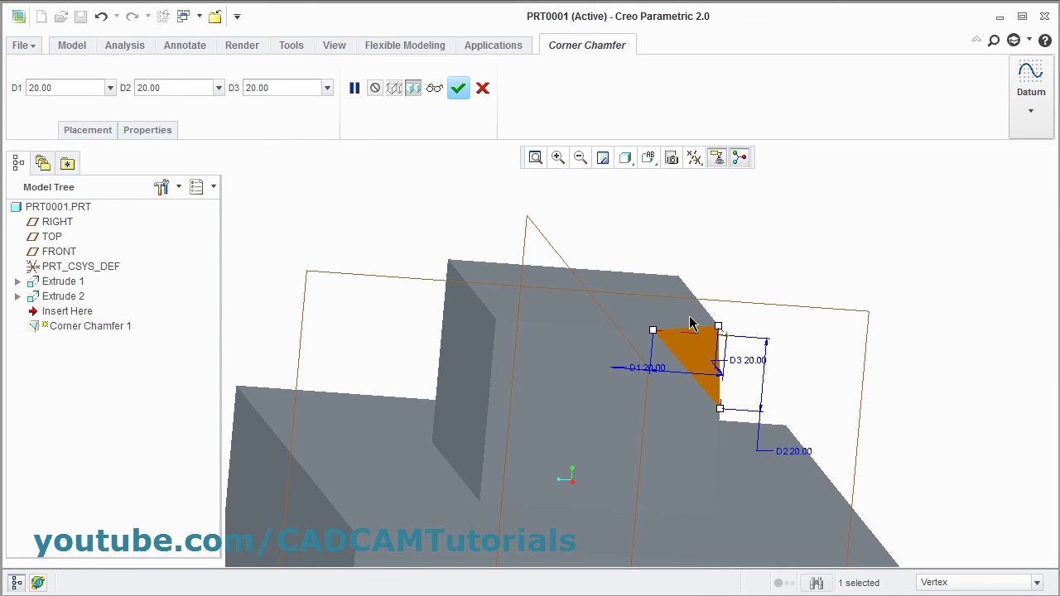
left_click(459, 91)
key("ctrl+d")
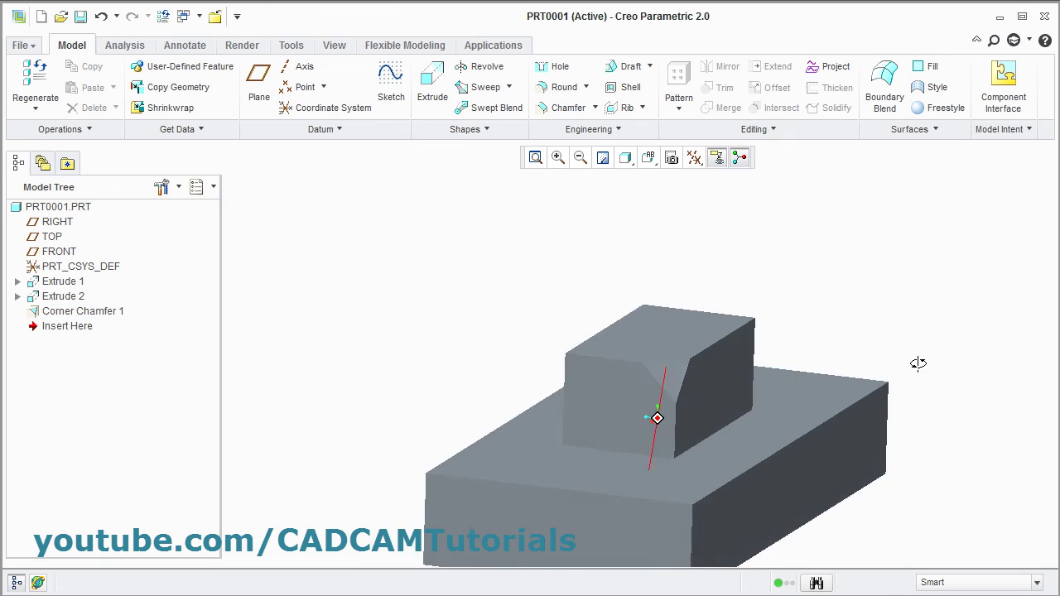